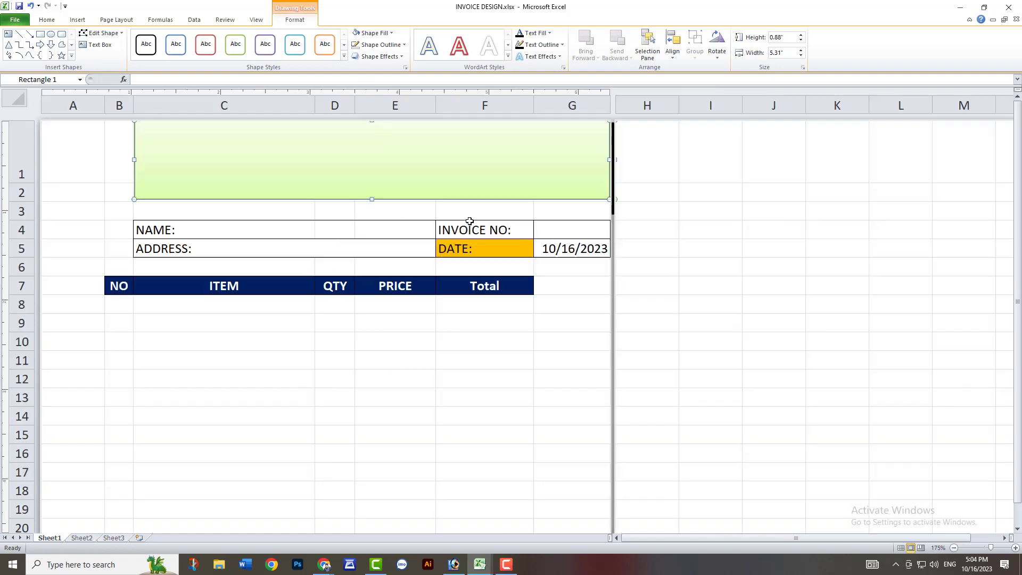
# Narrow the PRICE column to about 0.71 inches and check the page in print preview.
pyautogui.click(370, 281)
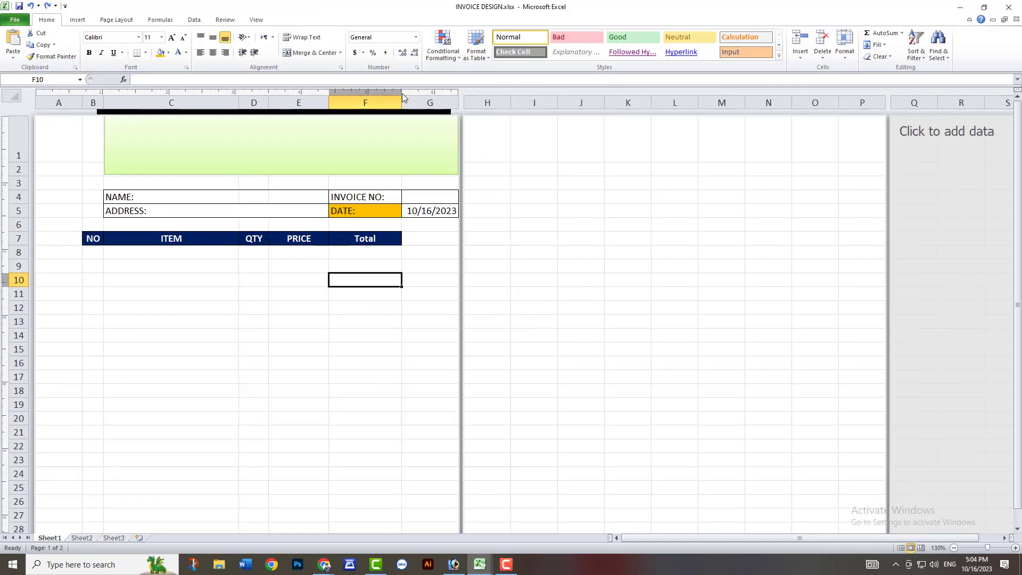
pyautogui.moveTo(329, 106); pyautogui.dragTo(314, 108)
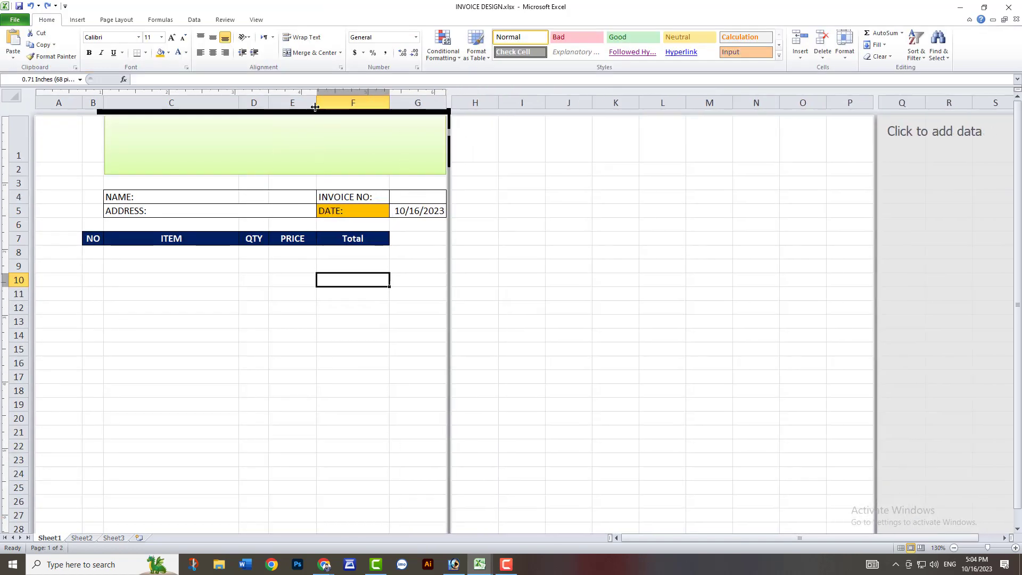
pyautogui.click(410, 277)
pyautogui.scroll(-6, 222, 273)
pyautogui.scroll(6, 202, 271)
pyautogui.hotkey('ctrl', 'p')
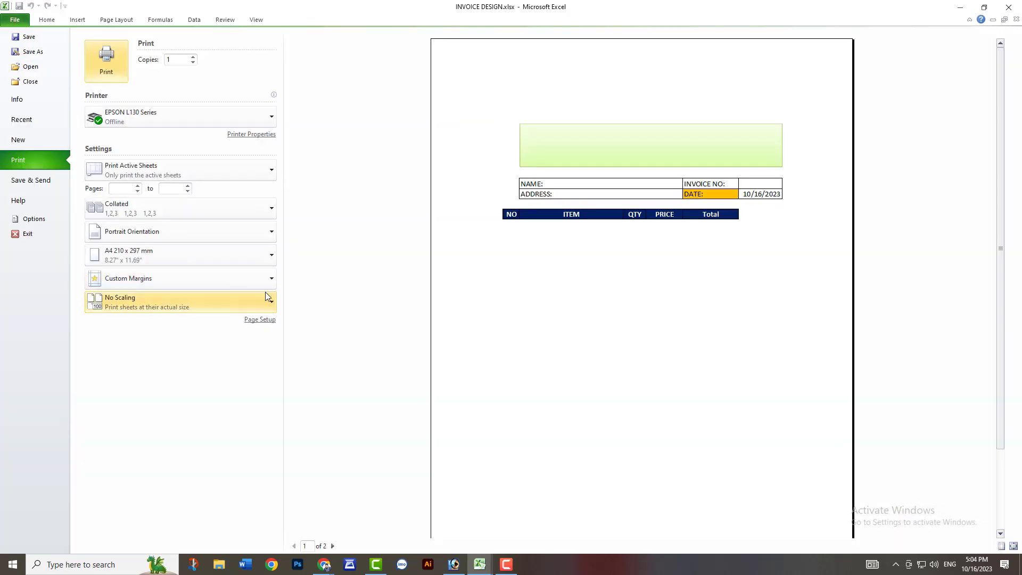
pyautogui.click(47, 20)
# Remove the NO, ITEM, QTY, PRICE and Total header row from B7:F7, leaving the cells without fill.
pyautogui.moveTo(90, 238); pyautogui.dragTo(368, 238)
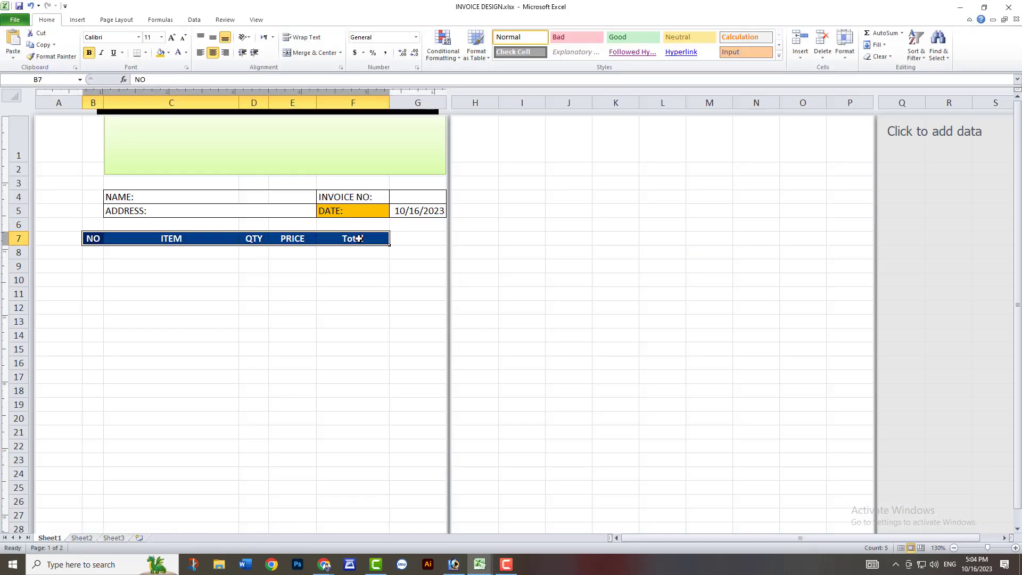
pyautogui.hotkey('ctrl', 'c')
pyautogui.hotkey('ctrl', 'z')
pyautogui.scroll(3, 116, 239)
pyautogui.click(138, 265)
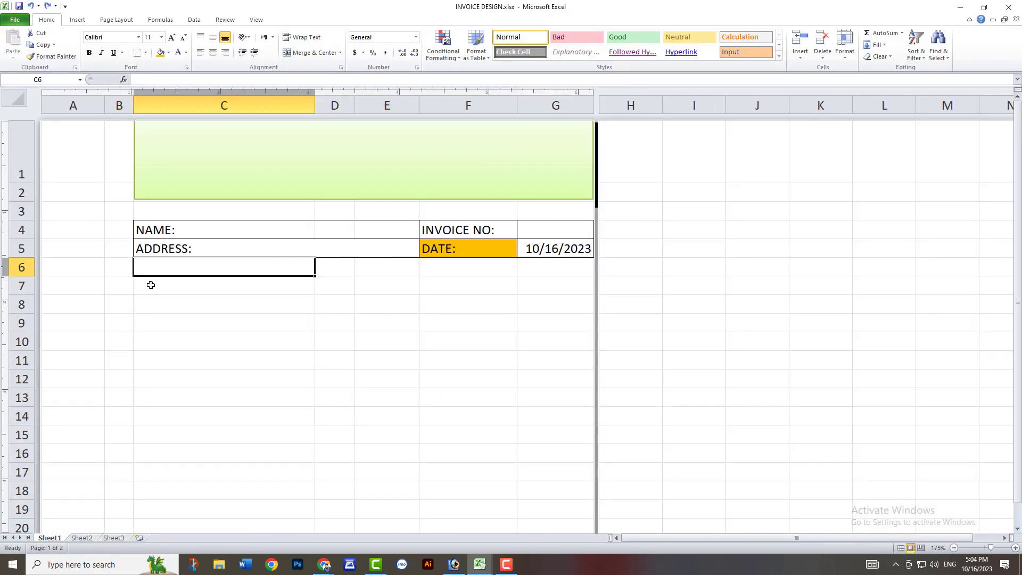
pyautogui.hotkey('ctrl', 'z')
pyautogui.scroll(-3, 165, 294)
pyautogui.scroll(5, 169, 296)
pyautogui.click(148, 329)
pyautogui.click(219, 331)
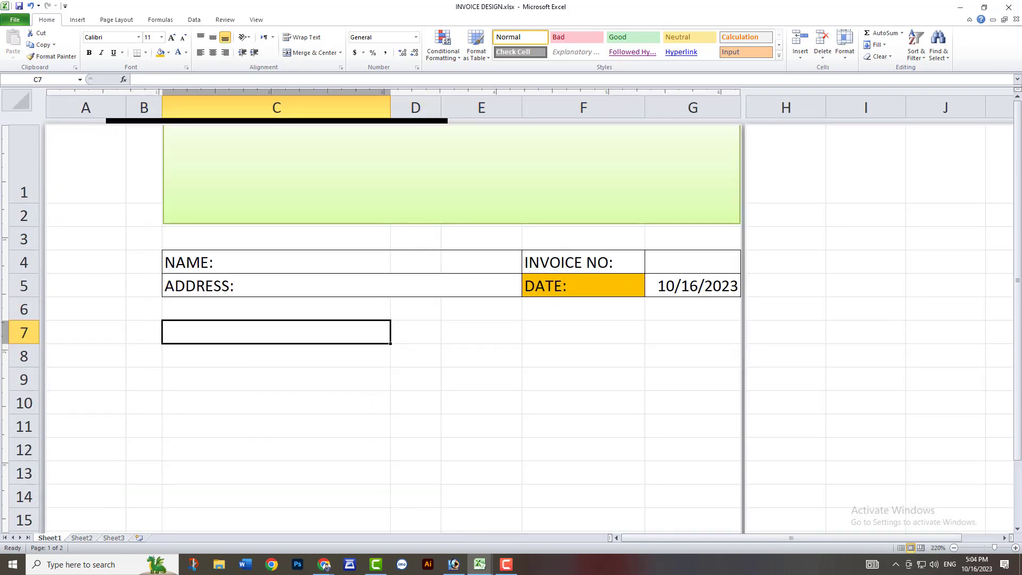
pyautogui.scroll(-3, 587, 438)
pyautogui.hotkey('ctrl', 'z')
pyautogui.scroll(3, 586, 438)
pyautogui.click(1009, 8)
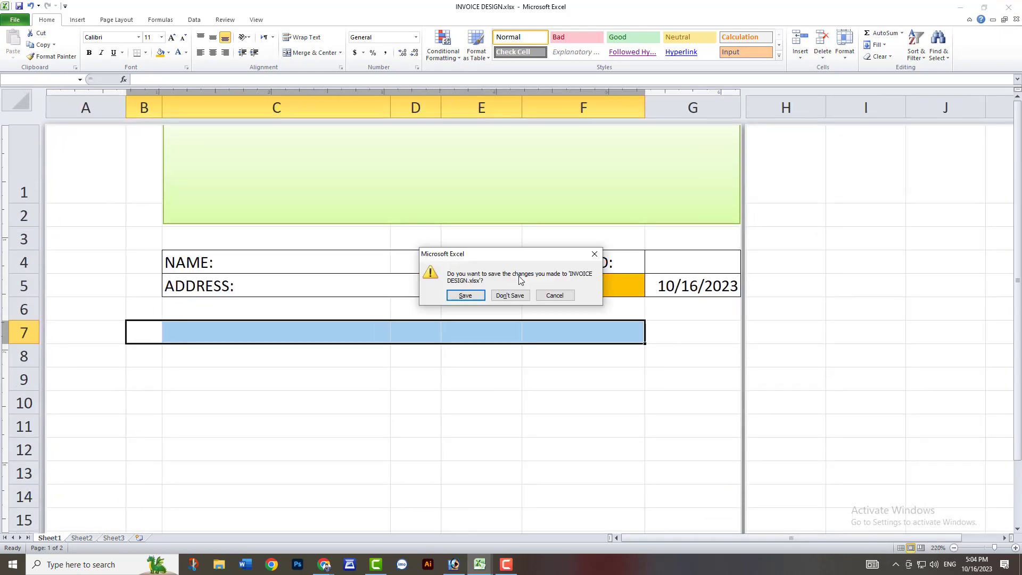
pyautogui.click(558, 298)
pyautogui.click(203, 340)
pyautogui.moveTo(151, 337); pyautogui.dragTo(673, 329)
# Merge the NAME cell across B4:C4 and extend the ADDRESS cell's merge to column B, left-aligning ADDRESS.
pyautogui.click(159, 264)
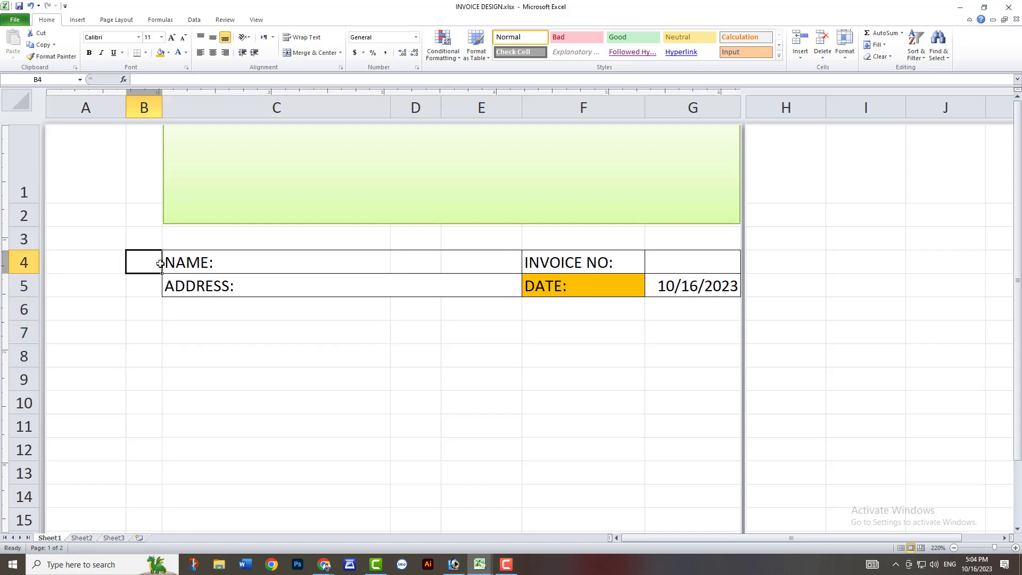
pyautogui.moveTo(169, 261); pyautogui.dragTo(141, 263)
pyautogui.click(312, 52)
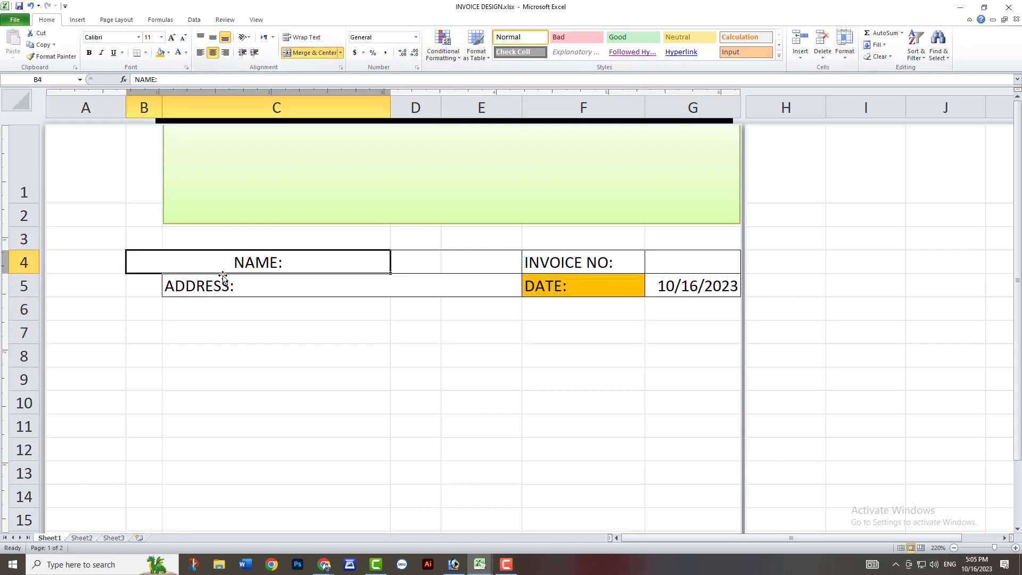
pyautogui.moveTo(229, 285); pyautogui.dragTo(138, 286)
pyautogui.click(317, 53)
pyautogui.click(201, 53)
# Merge the NAME cell across B4:E4 with left alignment, and make the NAME and ADDRESS labels bold.
pyautogui.click(246, 264)
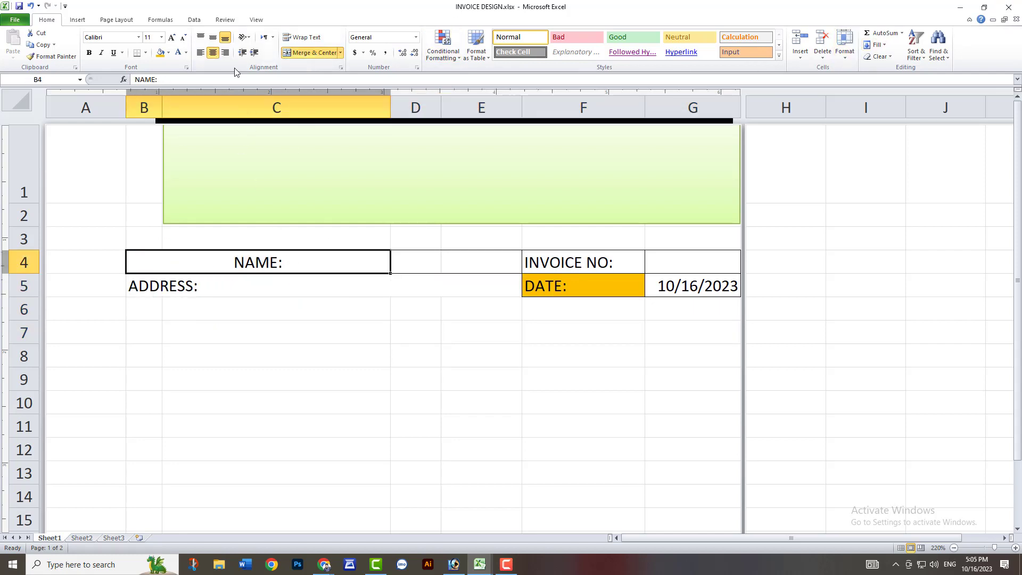
pyautogui.click(202, 53)
pyautogui.click(249, 284)
pyautogui.moveTo(481, 260); pyautogui.dragTo(378, 258)
pyautogui.click(307, 53)
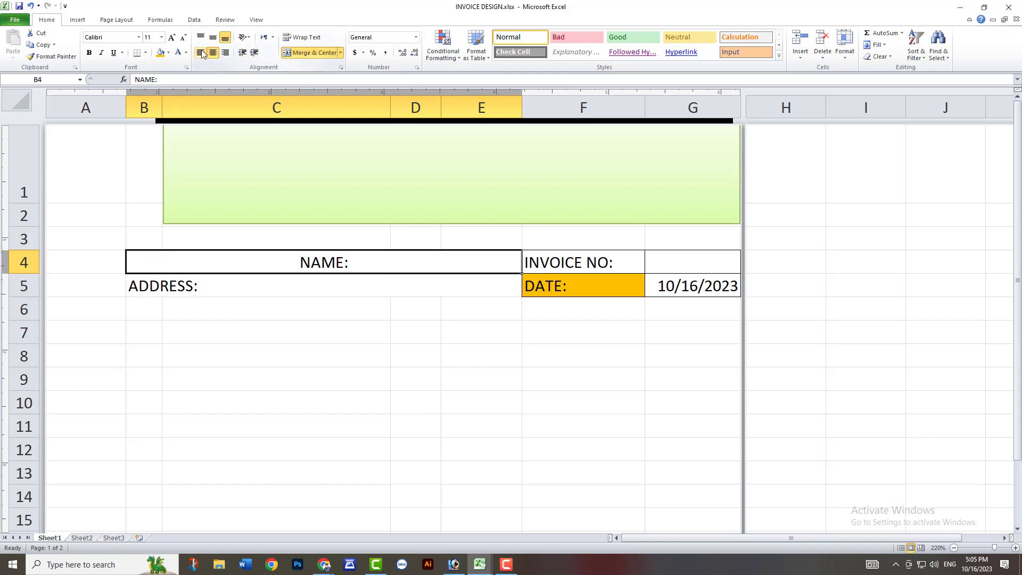
pyautogui.click(89, 53)
pyautogui.click(186, 293)
pyautogui.click(277, 333)
# Apply borders to the NAME and ADDRESS cells in B4:E5 and preview the printed page.
pyautogui.moveTo(258, 266); pyautogui.dragTo(345, 283)
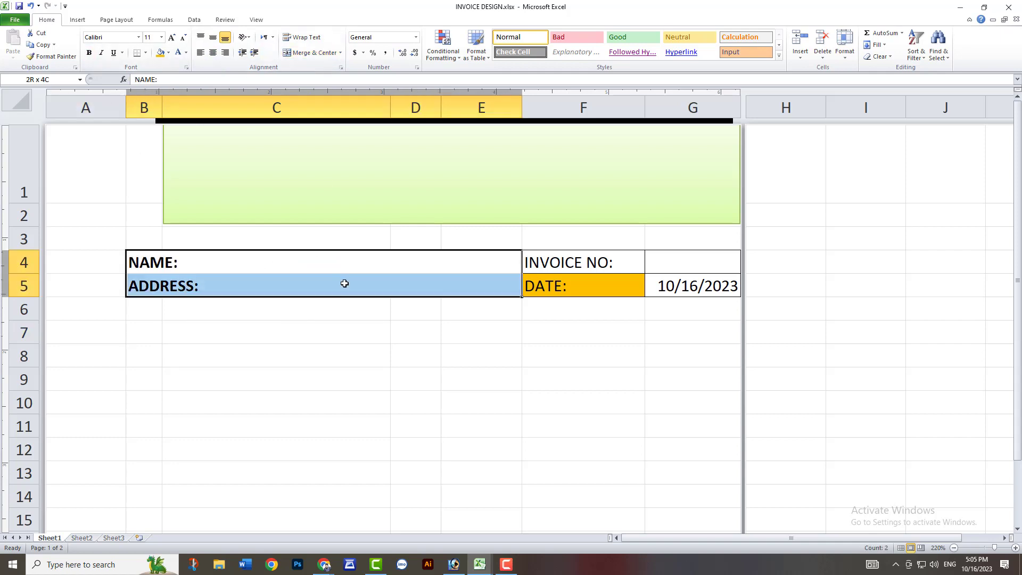
pyautogui.rightClick(345, 284)
pyautogui.click(384, 430)
pyautogui.click(462, 531)
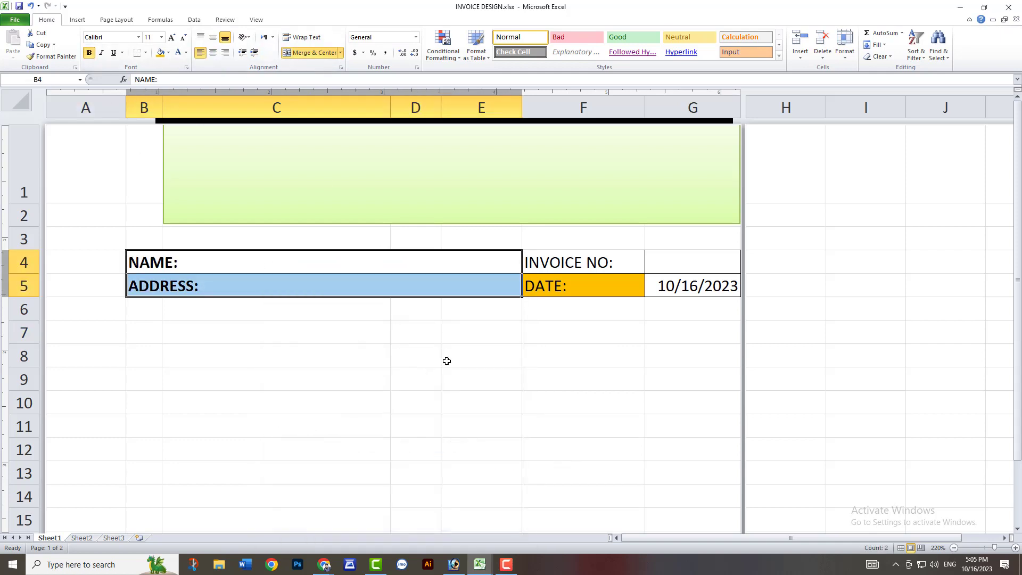
pyautogui.click(446, 359)
pyautogui.hotkey('ctrl', 'p')
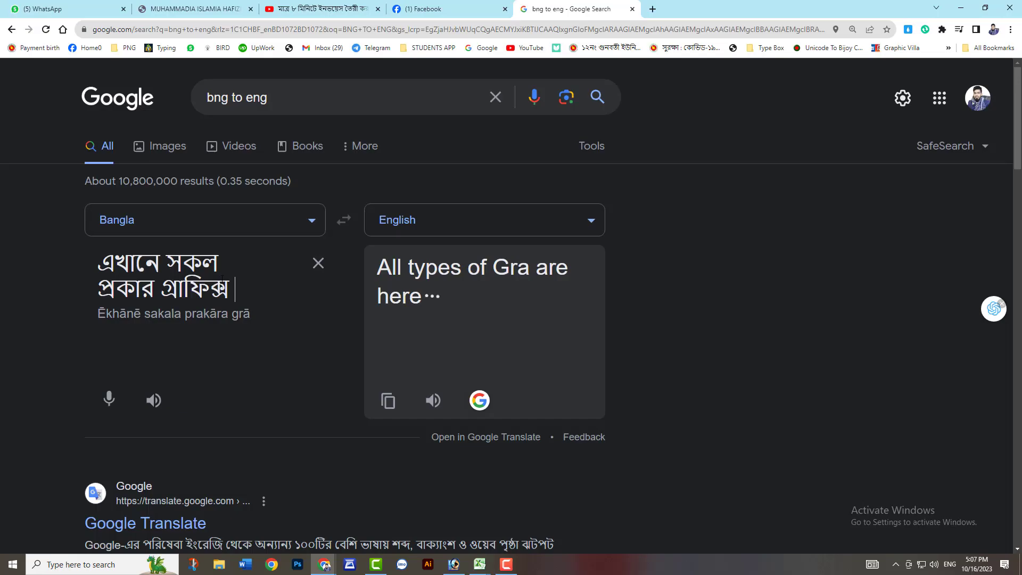
# Switch to Google's translator in Chrome and translate "এখানে সকল প্রকার গ্রাফিক্স ডিজাইন করা হয়।" from Bangla to English.
pyautogui.write('ডিজাইন করা হয়। ও')
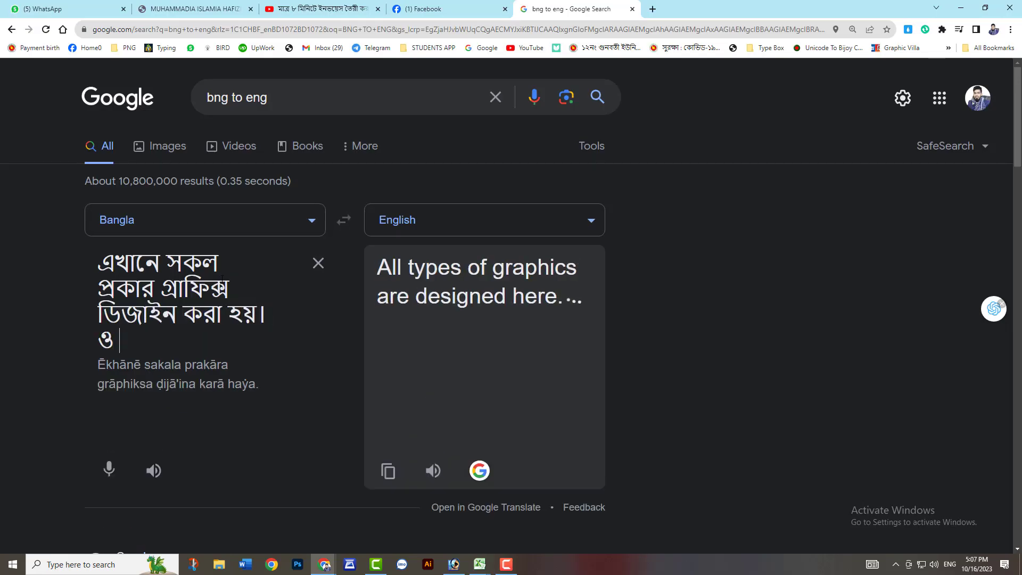
pyautogui.press('BackSpace')
# Switch back to the Excel invoice and replace the green rectangle's text with "All types of graphics are designed here.".
pyautogui.click(479, 565)
pyautogui.click(550, 523)
pyautogui.click(370, 329)
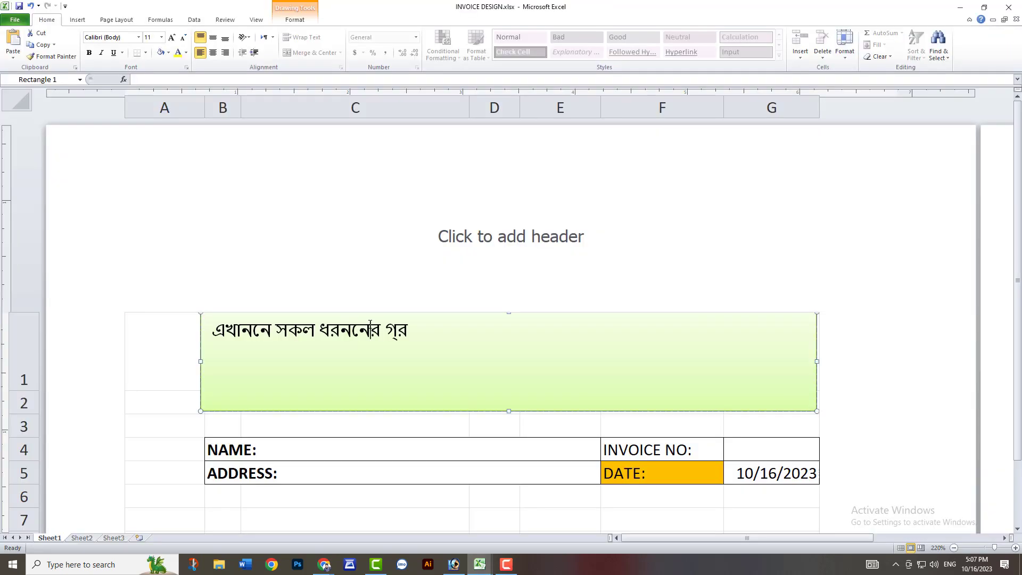
pyautogui.hotkey('ctrl', 'a')
pyautogui.hotkey('ctrl', 'v')
pyautogui.hotkey('ctrl', 'a')
# Center the green rectangle's text, make it bold and enlarge it to 18 pt.
pyautogui.hotkey('ctrl', 'r')
pyautogui.hotkey('ctrl', 'e')
pyautogui.hotkey('ctrl', 'b')
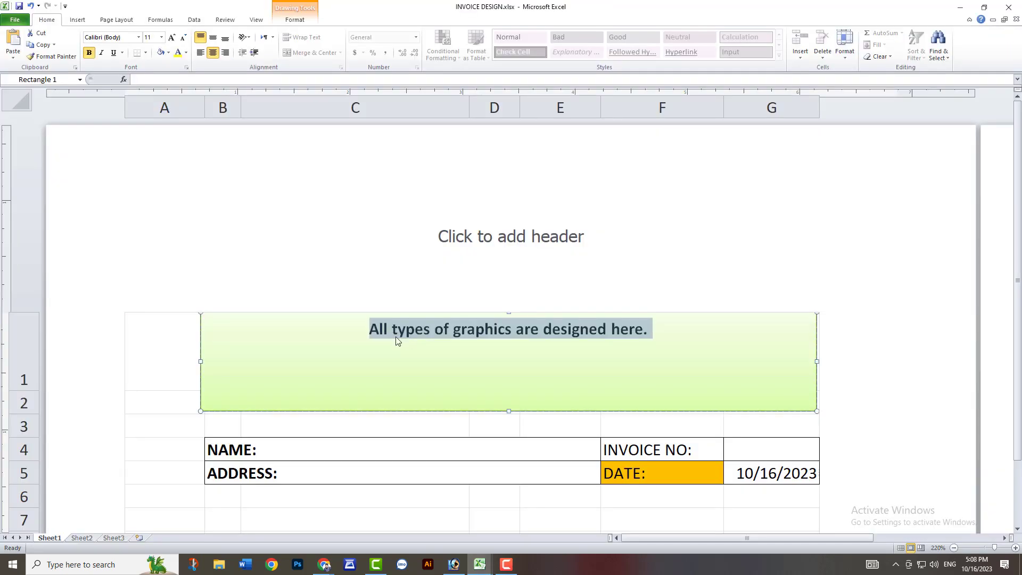
pyautogui.hotkey('ctrl', 'shift', '.')
pyautogui.hotkey('ctrl', 'shift', '.')
pyautogui.hotkey('ctrl', 'shift', '.')
pyautogui.hotkey('ctrl', 'shift', '.')
# Resize the green banner to about 0.45" high and 5.47" wide, with its left edge aligned to column B.
pyautogui.moveTo(512, 414); pyautogui.dragTo(507, 350)
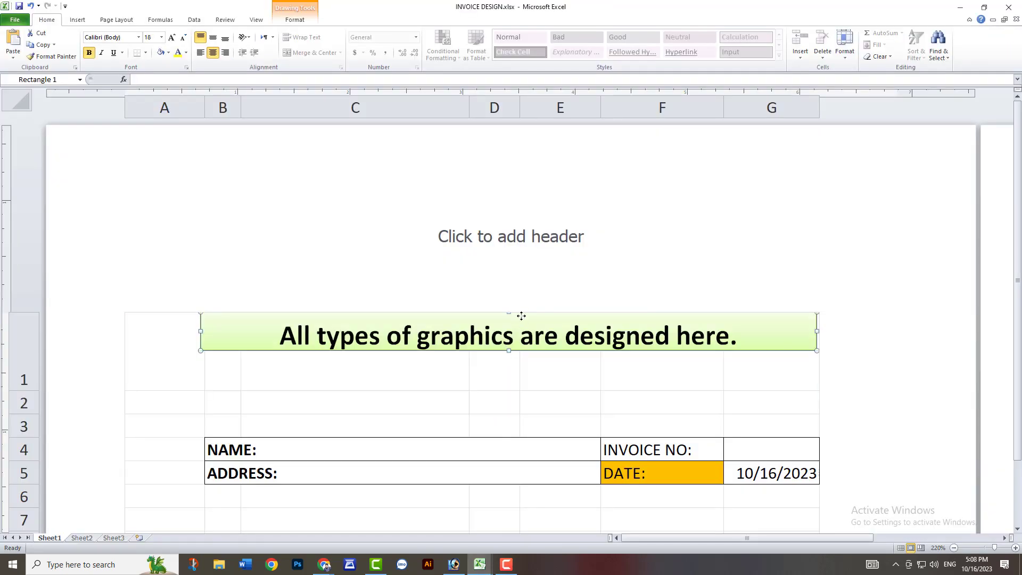
pyautogui.moveTo(522, 316); pyautogui.dragTo(521, 354)
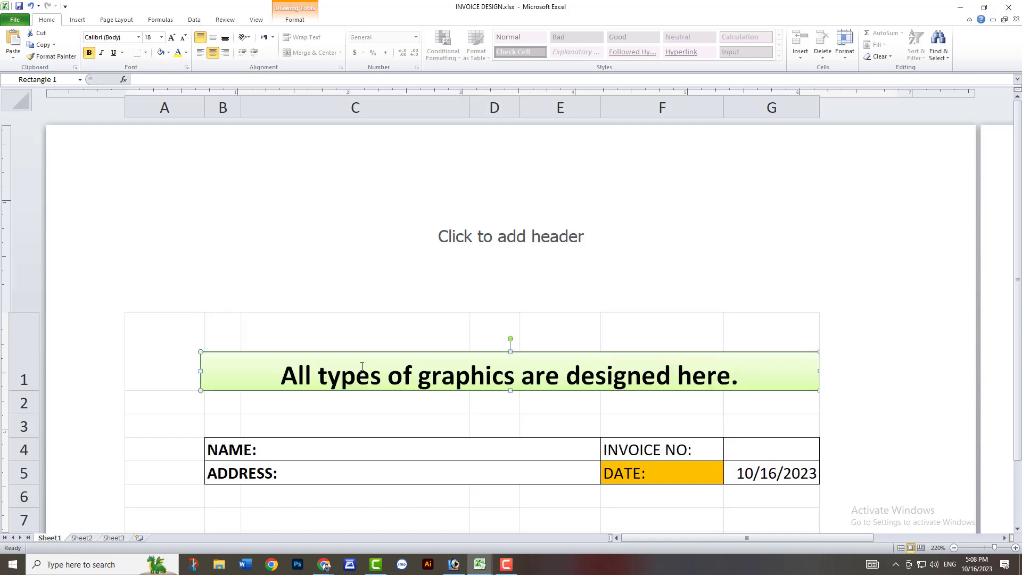
pyautogui.moveTo(201, 371); pyautogui.dragTo(205, 371)
pyautogui.moveTo(512, 391); pyautogui.dragTo(513, 403)
# Duplicate the banner directly below the original and replace the copy's text with the business's postal address.
pyautogui.moveTo(525, 352); pyautogui.dragTo(519, 408)
pyautogui.hotkey('ctrl', 'd')
pyautogui.tripleClick(521, 390)
pyautogui.press('Delete')
pyautogui.hotkey('ctrl', 'z')
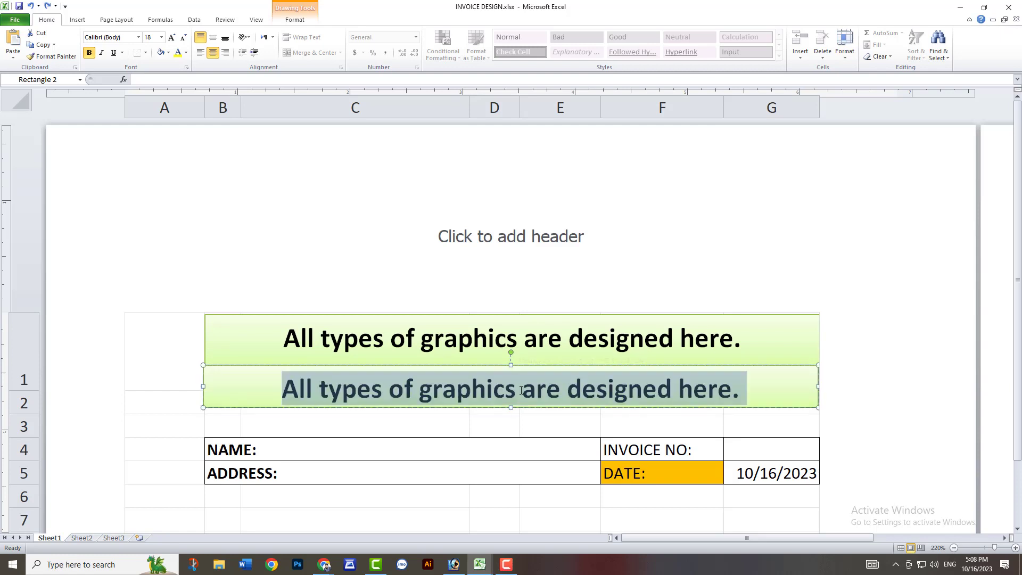
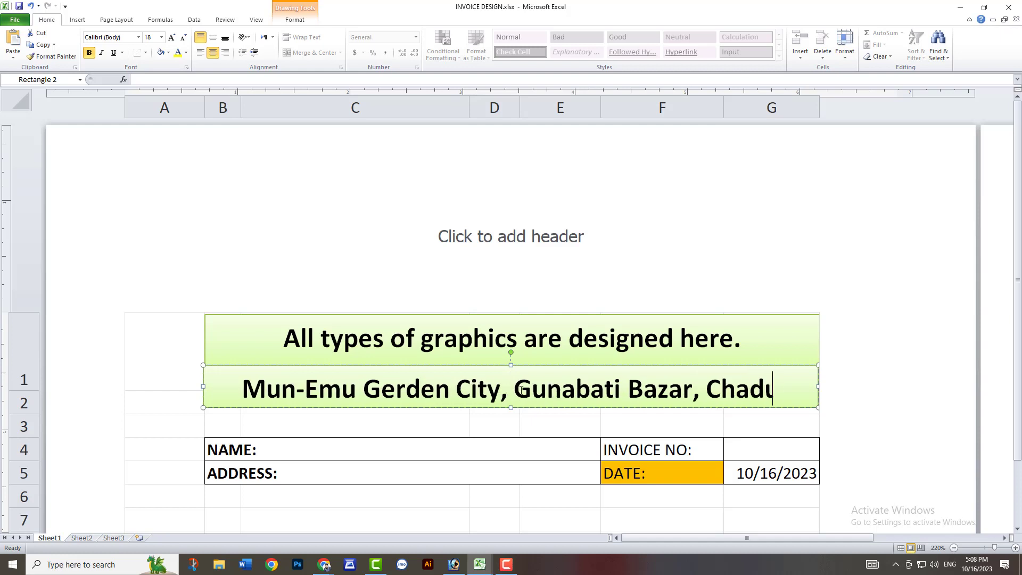
# Reduce the address text in the lower banner to 12 pt.
pyautogui.hotkey('ctrl', 'a')
pyautogui.hotkey('ctrl', '[')
pyautogui.hotkey('ctrl', '[')
pyautogui.hotkey('ctrl', '[')
pyautogui.hotkey('ctrl', '[')
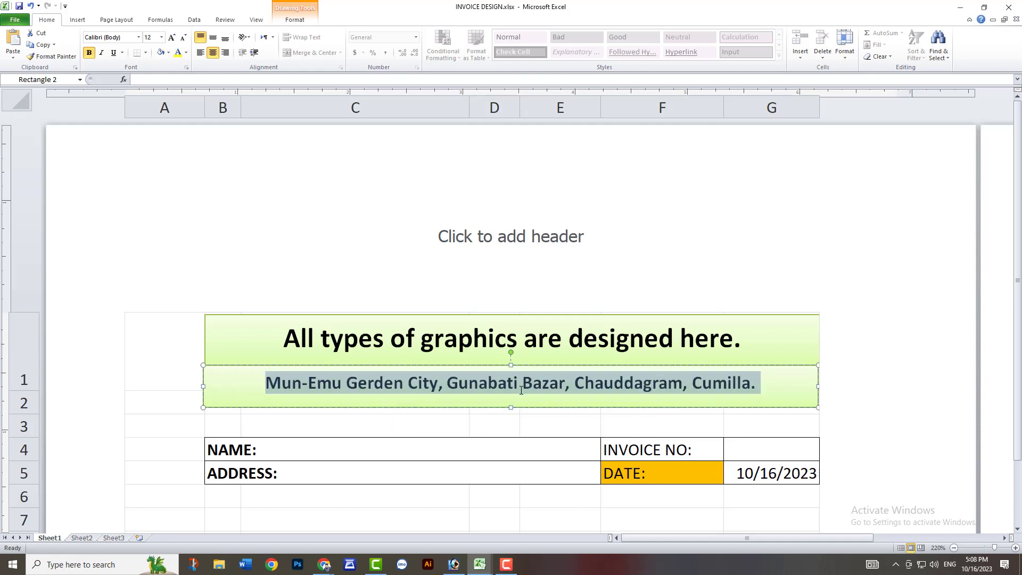
# Add the business's mobile number on a second line at 11 pt and make the lower banner taller to fit.
pyautogui.press('Right')
pyautogui.press('Return')
pyautogui.write('Mo')
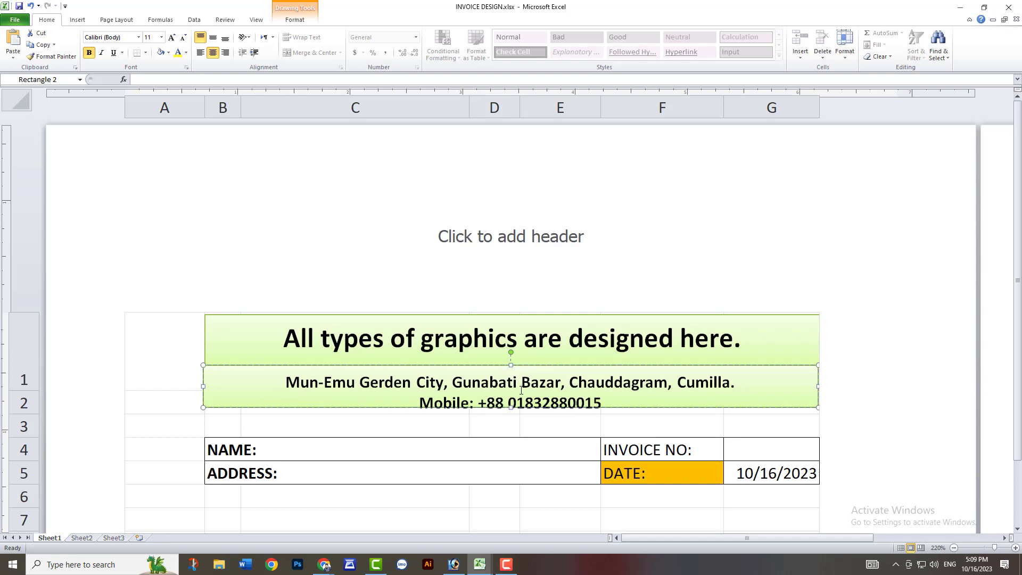
pyautogui.moveTo(512, 408); pyautogui.dragTo(510, 424)
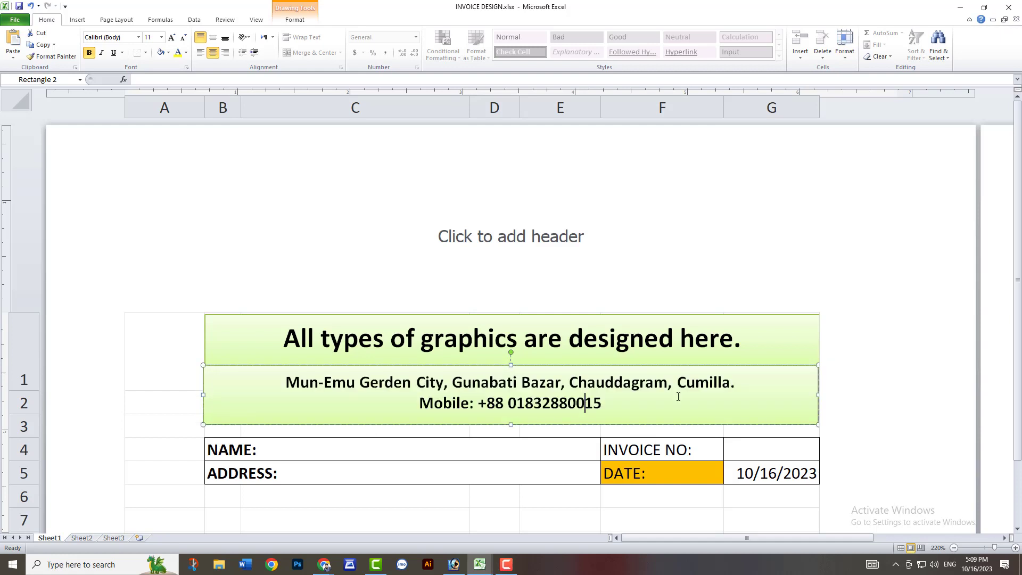
# Apply the glossy intense red shape style with white text to the upper banner.
pyautogui.click(295, 19)
pyautogui.click(344, 56)
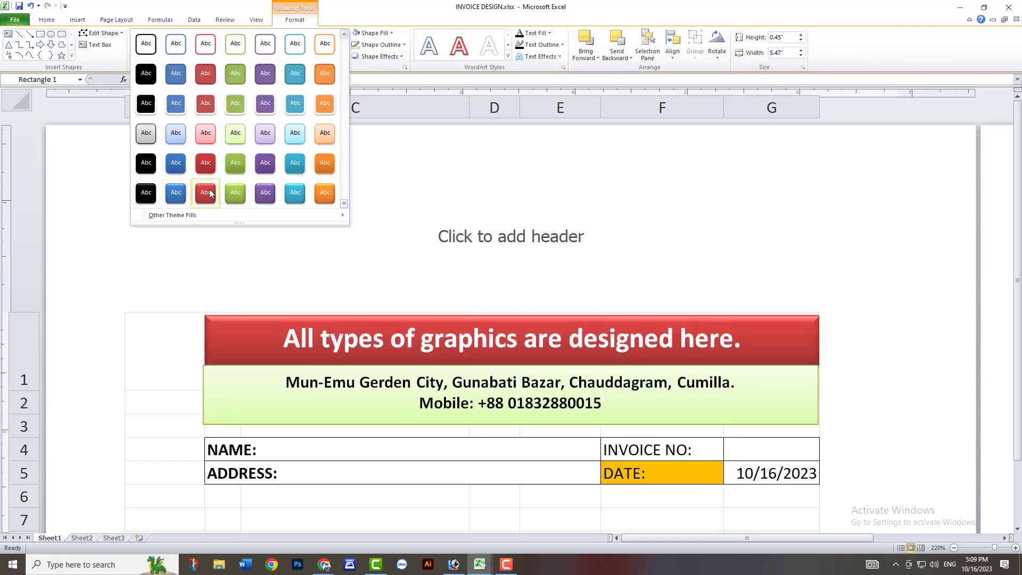
pyautogui.click(209, 194)
pyautogui.click(612, 244)
pyautogui.click(692, 234)
pyautogui.click(77, 20)
pyautogui.click(498, 248)
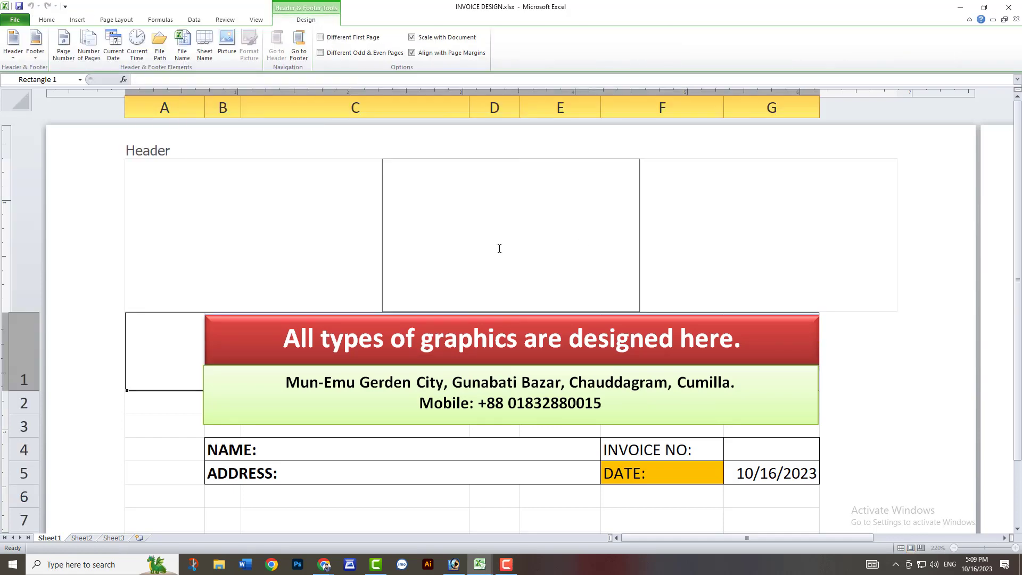
pyautogui.click(164, 404)
# Insert the logo picture from the GRAPHIC VILLA folder inside Photo Gallery on drive F.
pyautogui.click(77, 20)
pyautogui.click(91, 42)
pyautogui.click(72, 42)
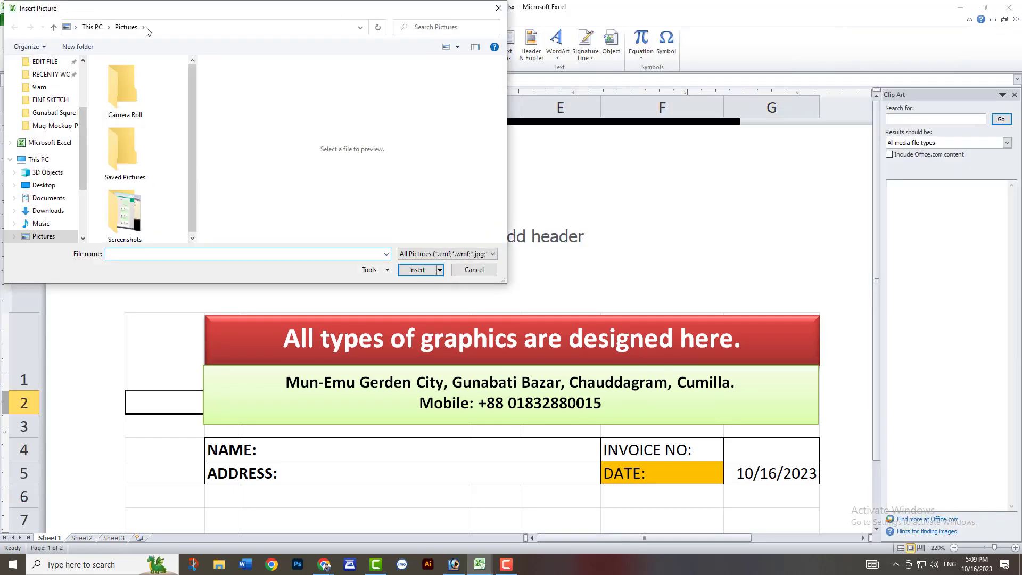
pyautogui.doubleClick(149, 8)
pyautogui.click(61, 398)
pyautogui.scroll(-5, 458, 161)
pyautogui.doubleClick(458, 161)
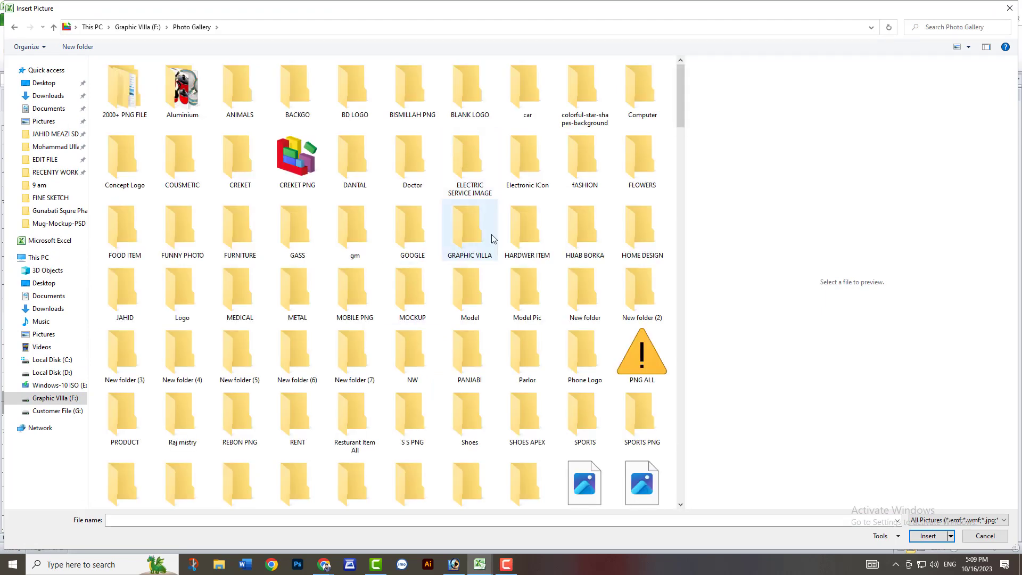
pyautogui.doubleClick(470, 224)
pyautogui.doubleClick(304, 114)
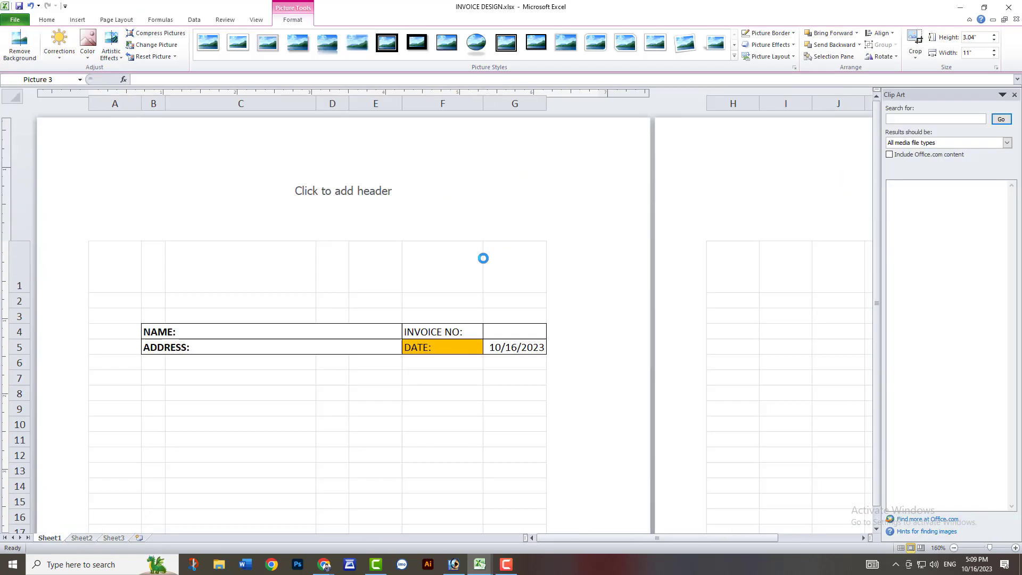
# Bring the logo to the front and scale it down to about 0.78" high and 2.83" wide.
pyautogui.rightClick(358, 337)
pyautogui.click(482, 422)
pyautogui.moveTo(848, 432); pyautogui.dragTo(242, 300)
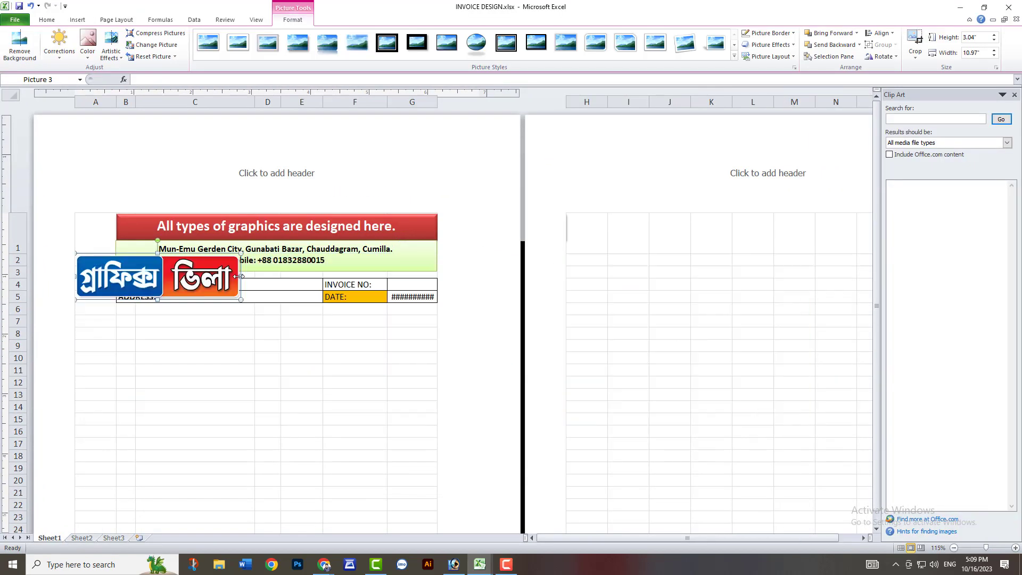
# Send the logo to the back and move it below the ADDRESS row, around rows 8 to 10.
pyautogui.rightClick(192, 291)
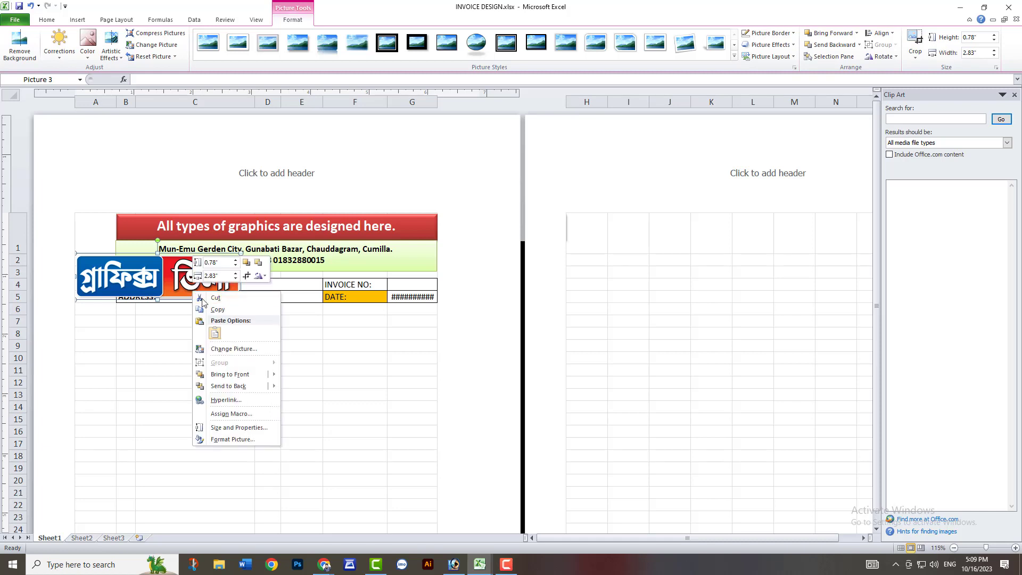
pyautogui.moveTo(248, 389)
pyautogui.click(317, 387)
pyautogui.moveTo(184, 278); pyautogui.dragTo(294, 347)
# Increase the height of row 1 to make room for the logo and both banners.
pyautogui.click(269, 192)
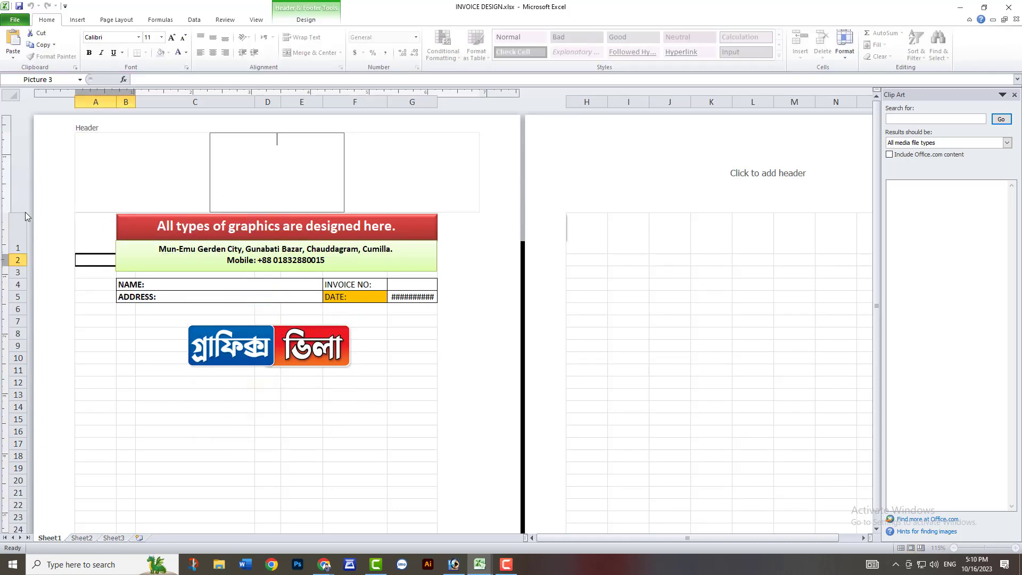
pyautogui.click(174, 114)
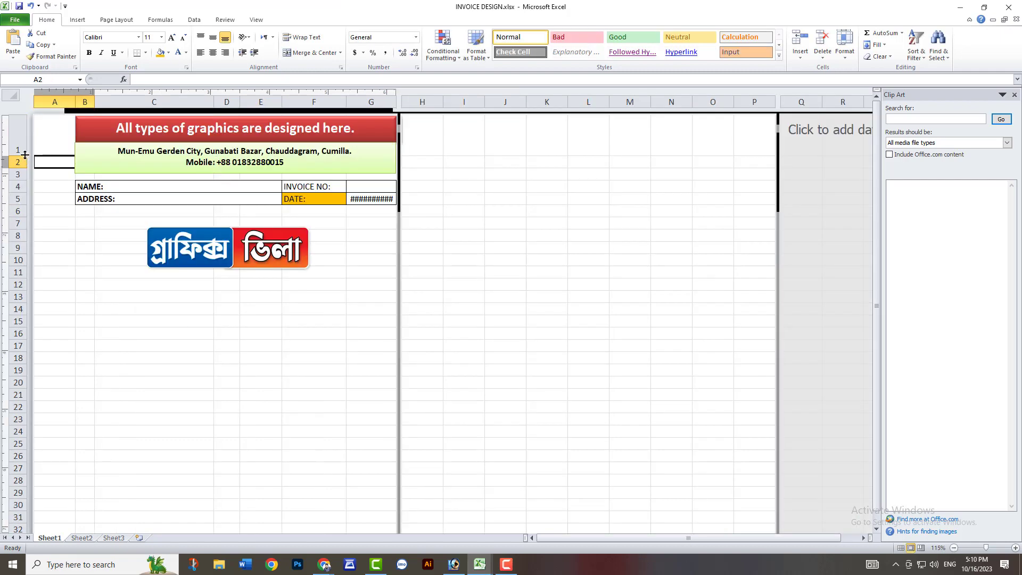
pyautogui.moveTo(25, 154); pyautogui.dragTo(25, 213)
# Move the address banner and the red banner down, leaving free space above them in row 1.
pyautogui.click(254, 158)
pyautogui.moveTo(235, 232); pyautogui.dragTo(242, 174)
pyautogui.moveTo(314, 145); pyautogui.dragTo(310, 190)
# Move the logo into the space above the red banner, roughly centered over it.
pyautogui.scroll(3, 250, 148)
pyautogui.scroll(2, 250, 148)
pyautogui.moveTo(352, 436); pyautogui.dragTo(355, 158)
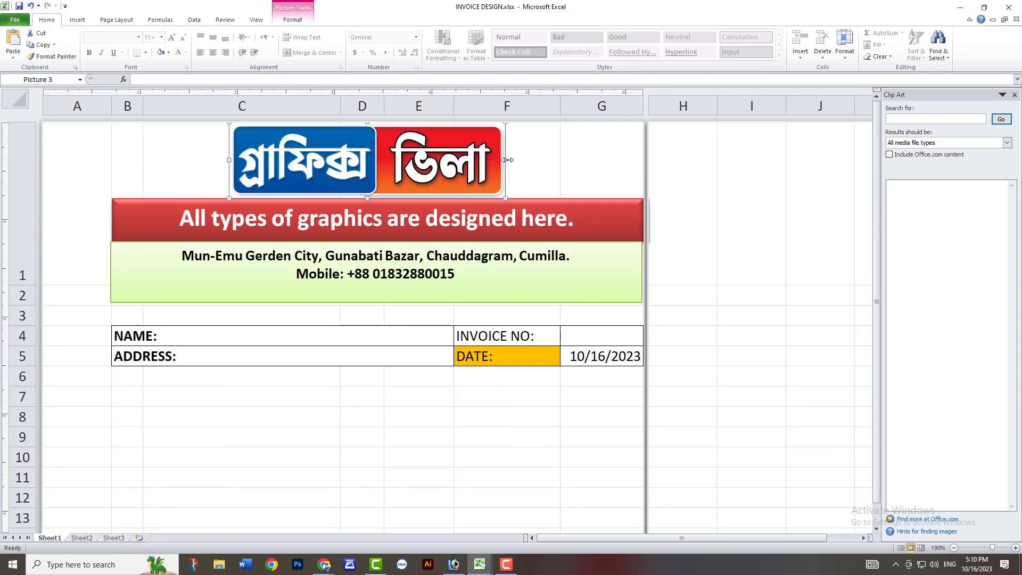
# Scale the logo down and move it above the red banner, aligned with the banner's left edge.
pyautogui.moveTo(506, 199); pyautogui.dragTo(439, 180)
pyautogui.moveTo(359, 155); pyautogui.dragTo(225, 160)
pyautogui.scroll(4, 353, 192)
# Draw a rectangle about 2.08" wide and 0.24" high beside the logo and apply the light blue shape style.
pyautogui.click(77, 19)
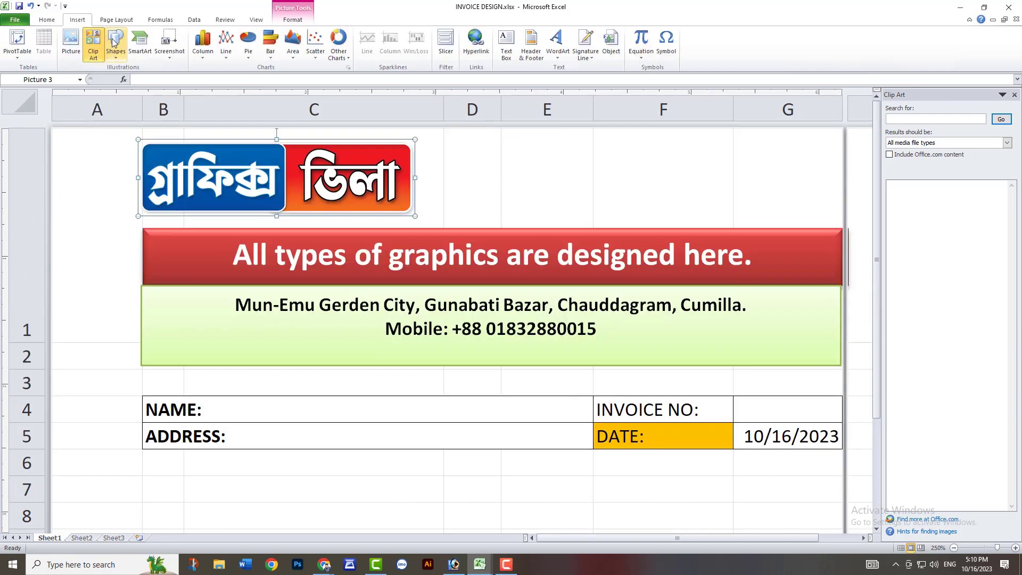
pyautogui.click(115, 46)
pyautogui.click(113, 123)
pyautogui.moveTo(460, 146); pyautogui.dragTo(703, 179)
pyautogui.click(344, 57)
pyautogui.click(295, 101)
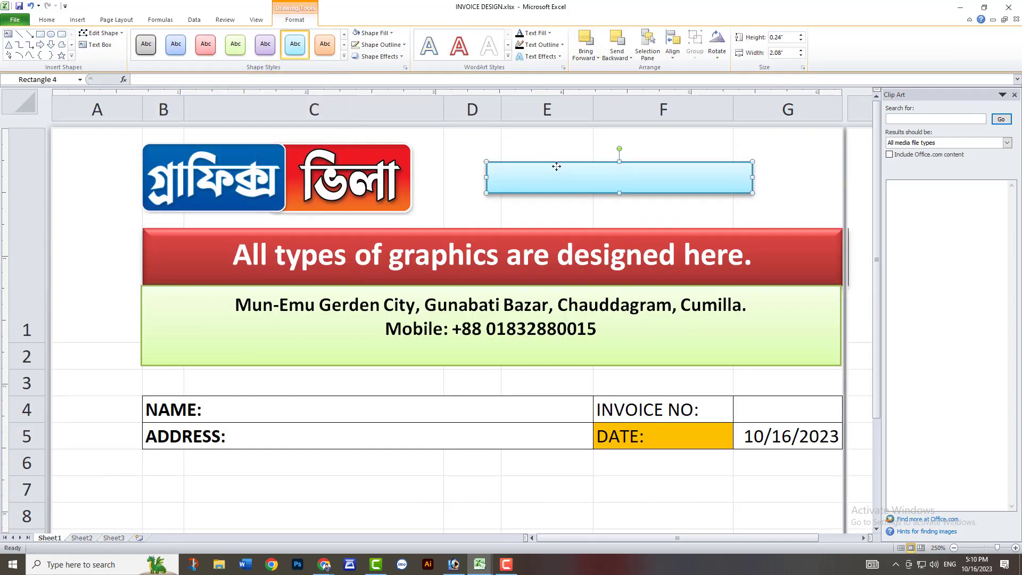
# Add the centered bold text "Design - Print -Training" to the light blue rectangle and make the rectangle slightly taller.
pyautogui.write('Desg')
pyautogui.hotkey('ctrl', 'a')
pyautogui.hotkey('ctrl', 'e')
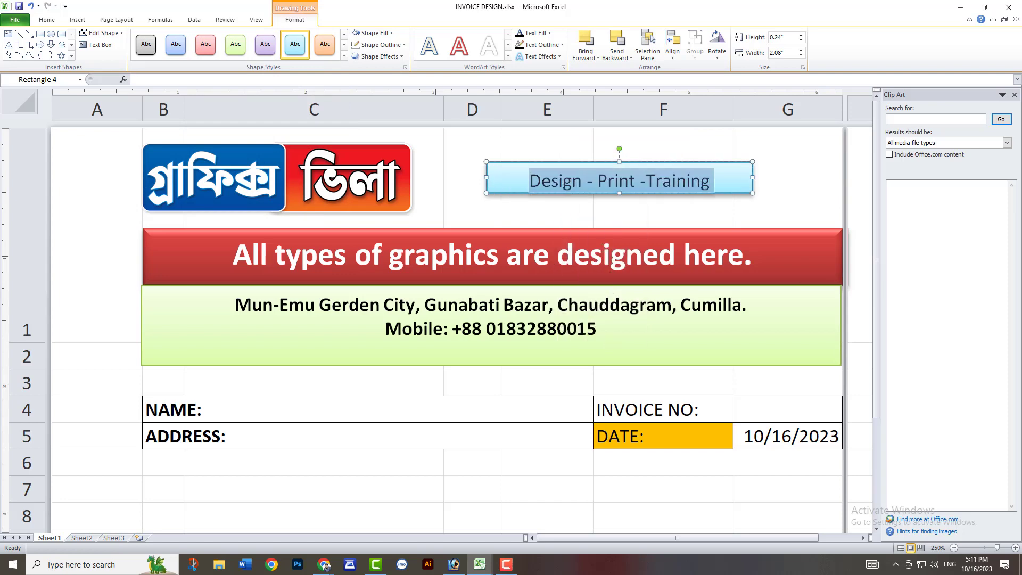
pyautogui.moveTo(619, 194); pyautogui.dragTo(620, 209)
pyautogui.scroll(-8, 359, 233)
pyautogui.click(458, 195)
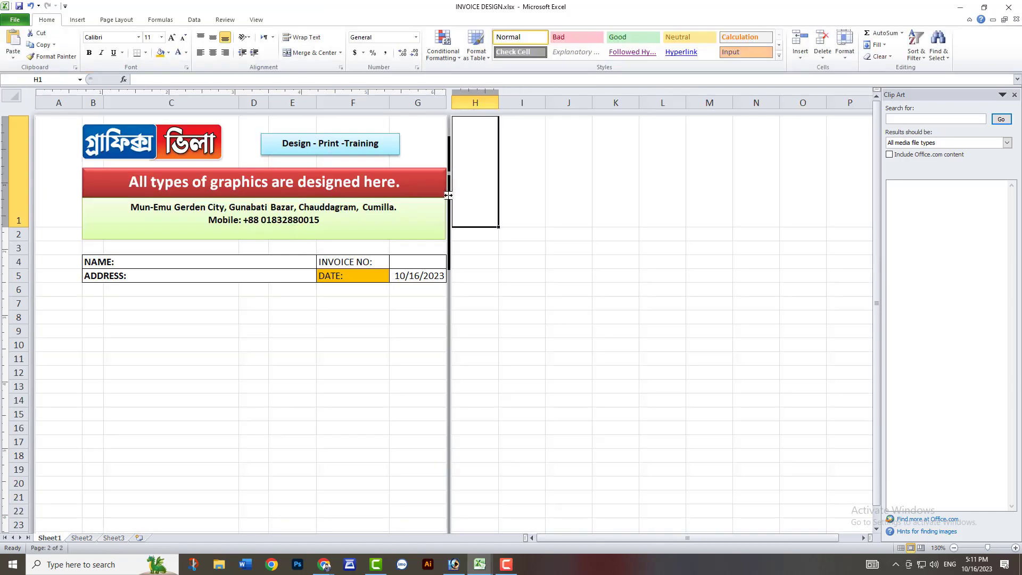
# Convert the range B6:G21 below the ADDRESS row into a table with a generated header row.
pyautogui.scroll(-1, 95, 277)
pyautogui.scroll(1, 95, 277)
pyautogui.moveTo(94, 290); pyautogui.dragTo(402, 495)
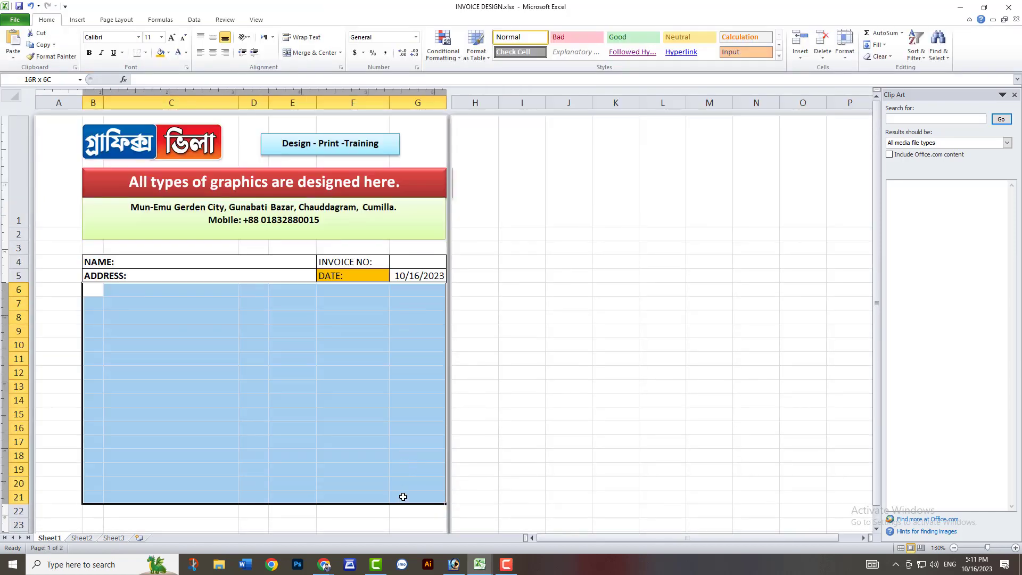
pyautogui.hotkey('ctrl', 't')
pyautogui.click(355, 214)
pyautogui.scroll(7, 183, 174)
pyautogui.scroll(1, 91, 203)
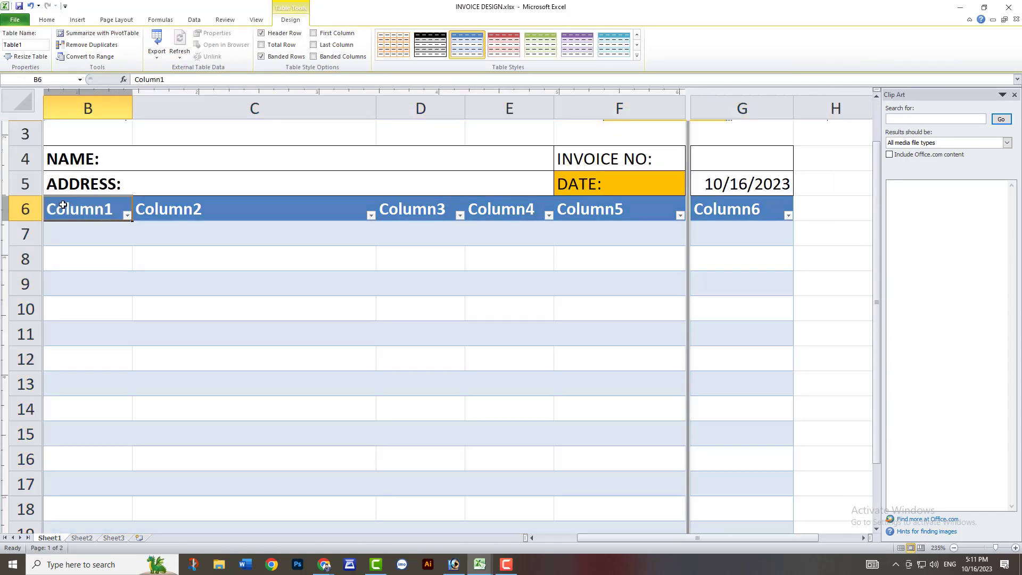
# Name the first five table columns No, Product, Qty, Price and Total.
pyautogui.write('Noq')
pyautogui.press('BackSpace')
pyautogui.press('Tab')
pyautogui.write('Produc')
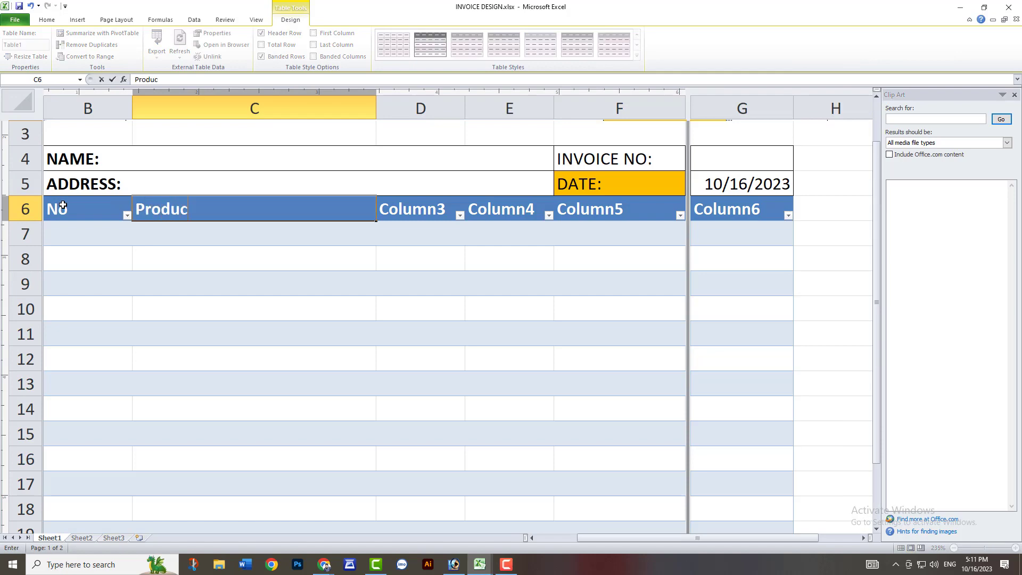
pyautogui.write('t')
pyautogui.press('Tab')
pyautogui.write('Qty')
pyautogui.press('Tab')
pyautogui.write('Price')
pyautogui.press('Tab')
pyautogui.write('T')
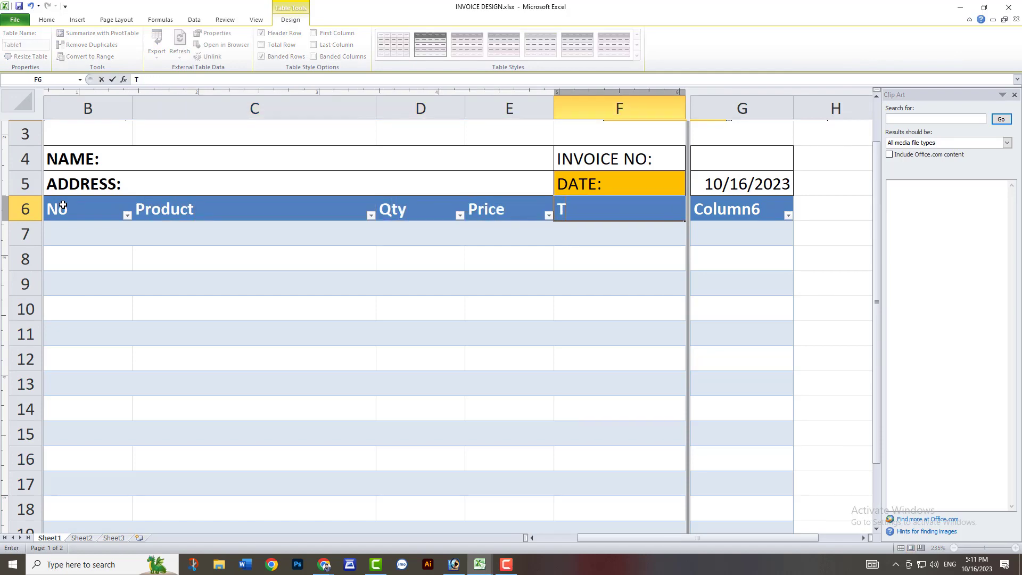
pyautogui.write('otal')
pyautogui.press('Tab')
# Resize the table to end at a Total column with a narrower No column, and check the print preview.
pyautogui.scroll(-6, 580, 245)
pyautogui.moveTo(552, 419); pyautogui.dragTo(479, 418)
pyautogui.moveTo(143, 105); pyautogui.dragTo(116, 104)
pyautogui.hotkey('ctrl', 'z')
pyautogui.hotkey('ctrl', 'p')
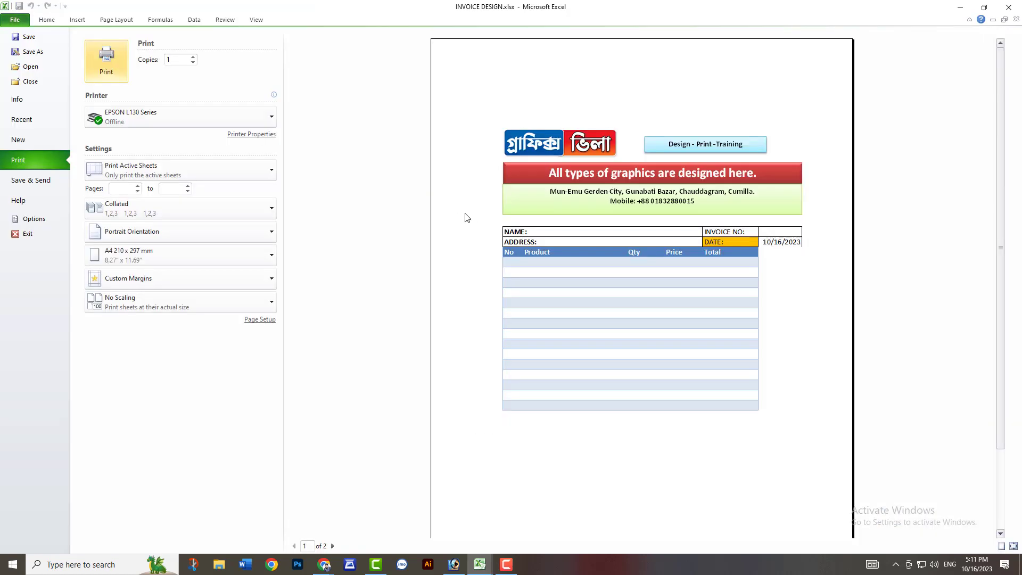
pyautogui.click(47, 20)
# Copy the INVOICE NO and DATE block F4:G5 and narrow column E, which holds the Price header.
pyautogui.moveTo(426, 280); pyautogui.dragTo(500, 293)
pyautogui.hotkey('ctrl', 'c')
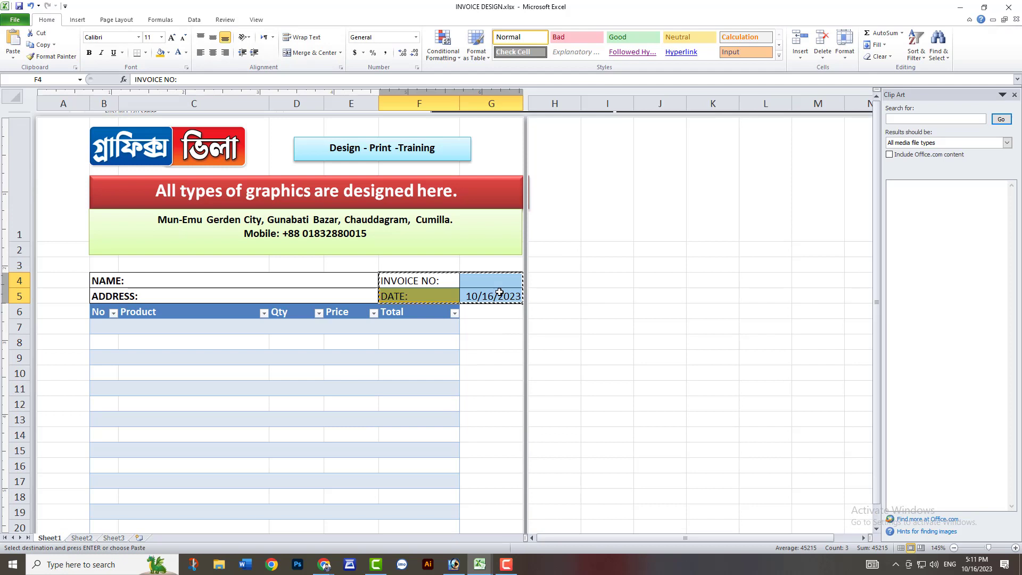
pyautogui.click(376, 259)
pyautogui.moveTo(378, 104); pyautogui.dragTo(361, 104)
# Try pasting the copied INVOICE NO and DATE block at G7 and undo the paste.
pyautogui.click(469, 314)
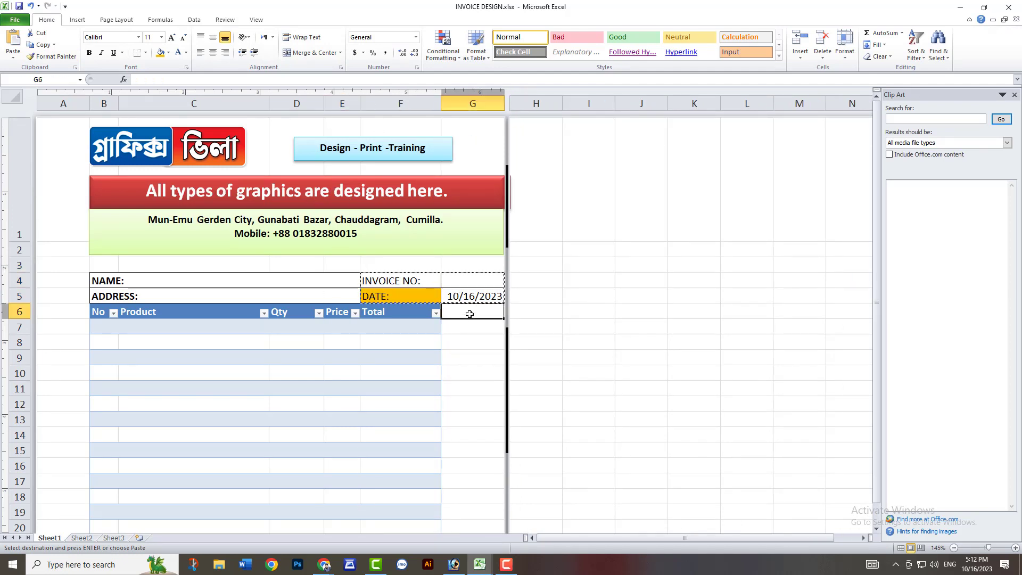
pyautogui.click(400, 312)
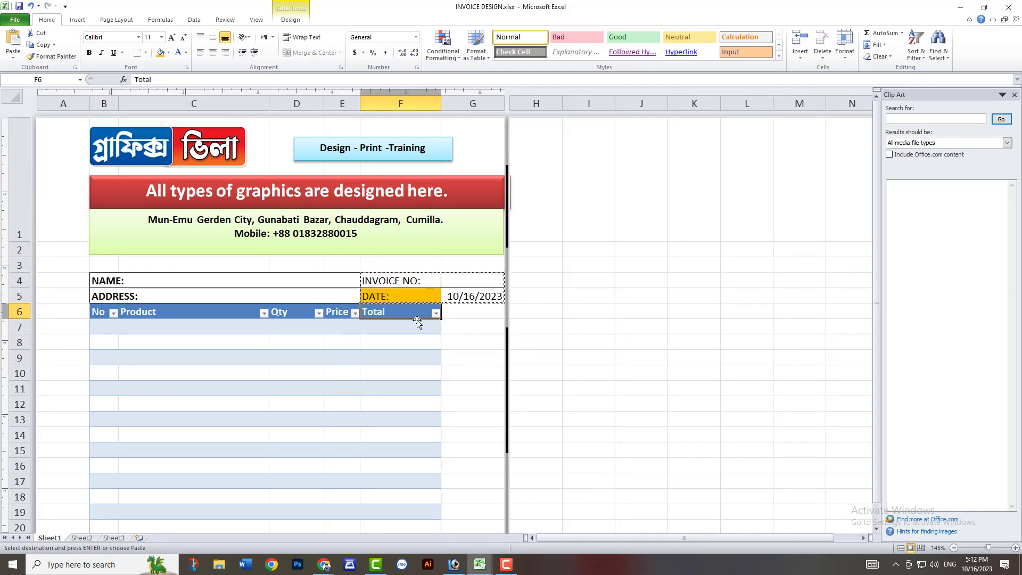
pyautogui.click(467, 314)
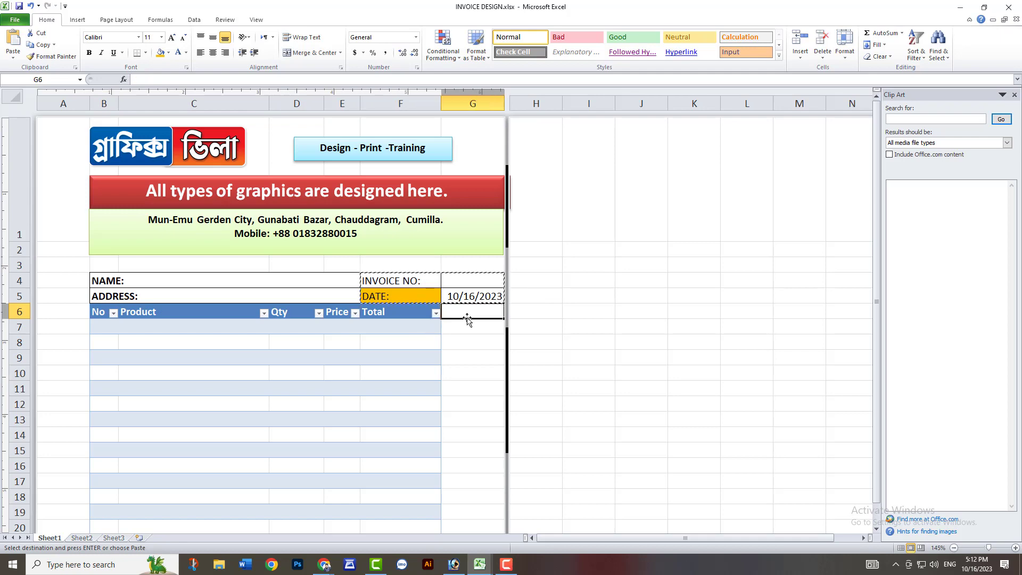
pyautogui.moveTo(413, 314); pyautogui.dragTo(453, 414)
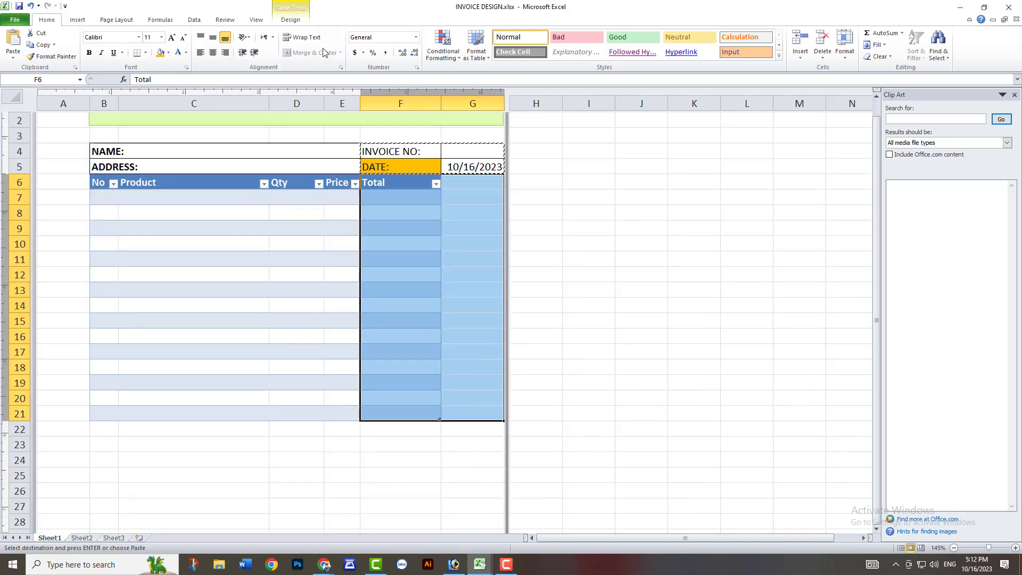
pyautogui.scroll(1, 451, 329)
pyautogui.click(451, 329)
pyautogui.hotkey('ctrl', 'v')
pyautogui.hotkey('ctrl', 'z')
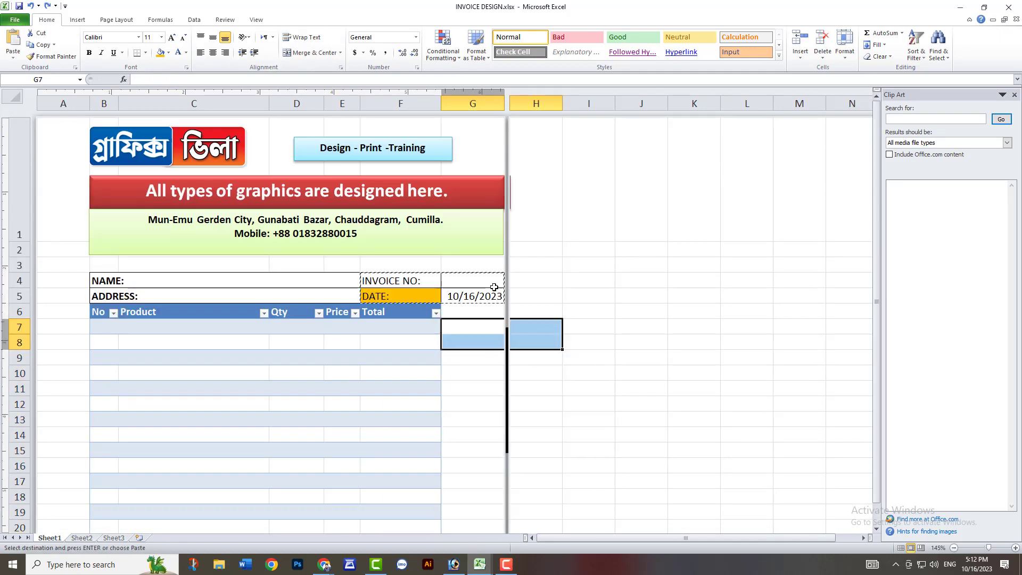
# Unmerge the NAME and ADDRESS cells and move the INVOICE NO and DATE block to E4:F5.
pyautogui.moveTo(344, 282)
pyautogui.mouseDown()
pyautogui.moveTo(343, 294)
pyautogui.moveTo(462, 296)
pyautogui.moveTo(344, 280)
pyautogui.mouseUp()
pyautogui.click(321, 54)
pyautogui.click(347, 266)
pyautogui.hotkey('ctrl', 'x')
pyautogui.hotkey('ctrl', 'v')
pyautogui.click(453, 287)
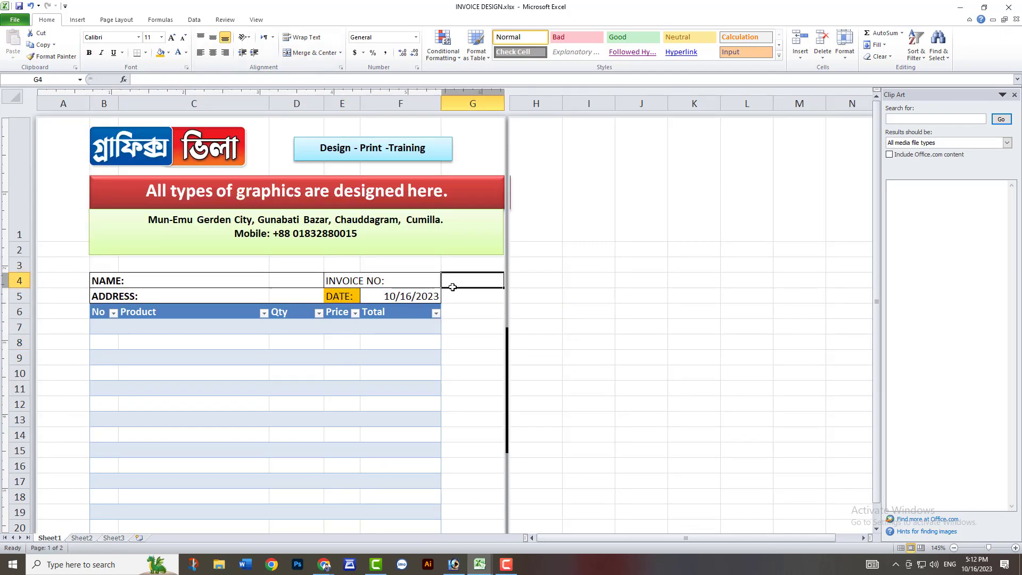
# Narrow both banners and the "Design - Print -Training" box to end at the table's right edge, checking the print preview.
pyautogui.hotkey('ctrl', 'p')
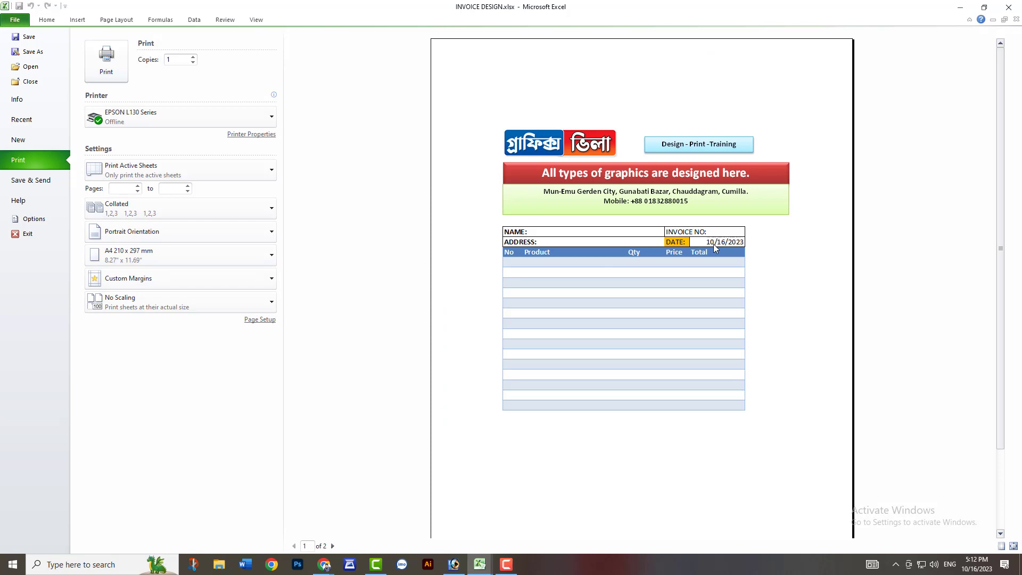
pyautogui.press('Escape')
pyautogui.click(473, 399)
pyautogui.scroll(-2, 472, 399)
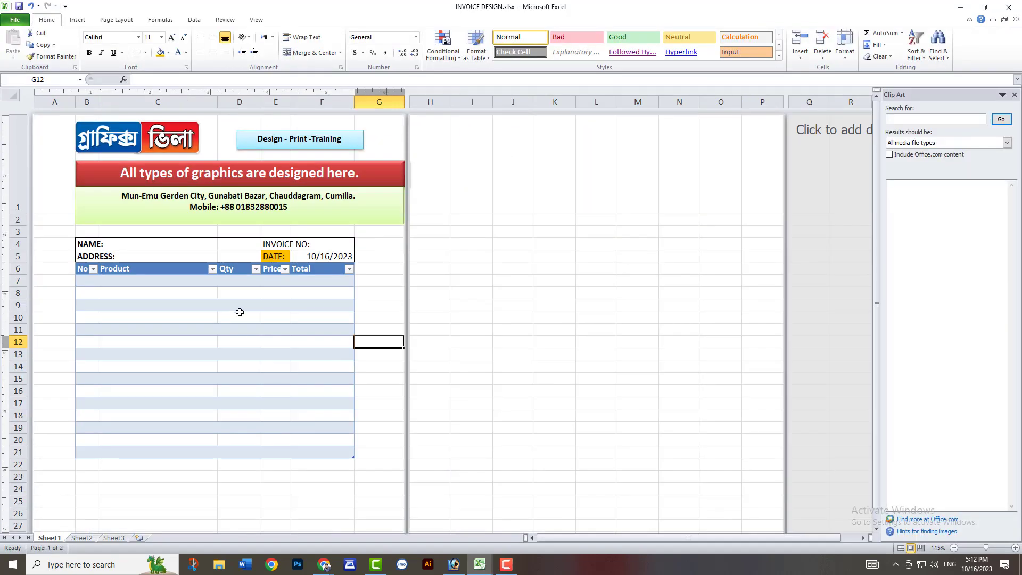
pyautogui.scroll(-1, 239, 311)
pyautogui.click(310, 191)
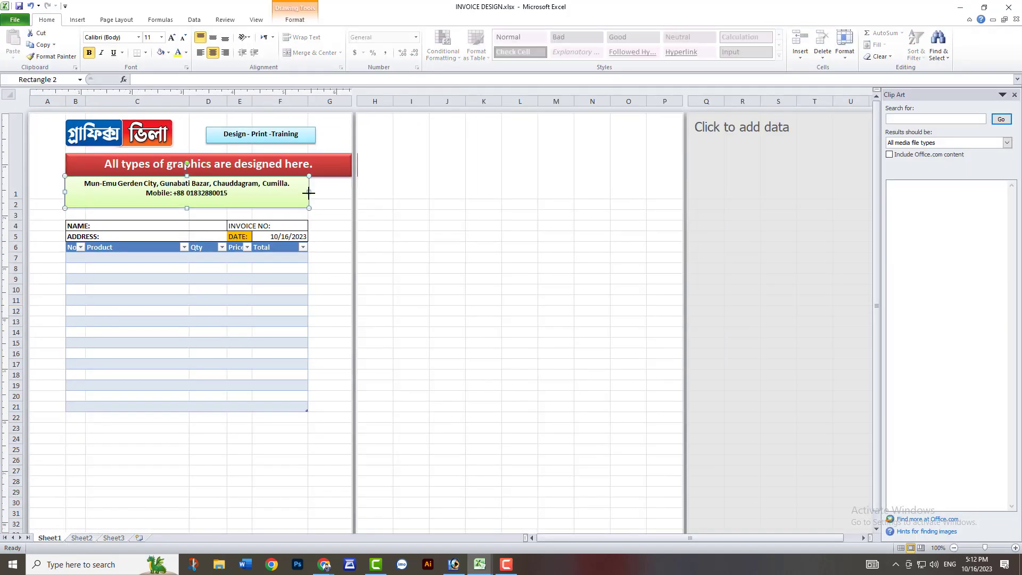
pyautogui.moveTo(357, 192); pyautogui.dragTo(310, 192)
pyautogui.click(315, 134)
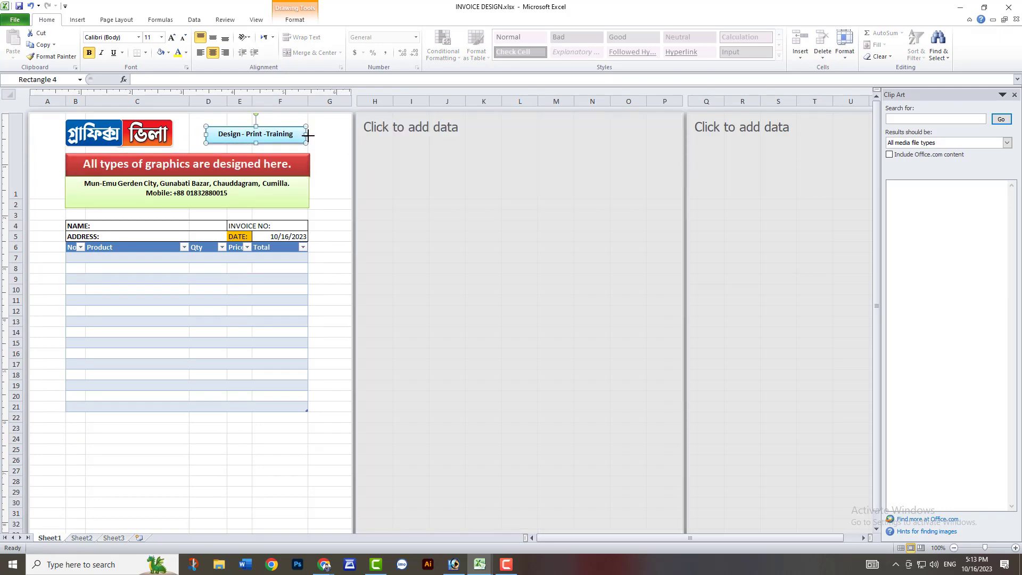
pyautogui.hotkey('ctrl', 'p')
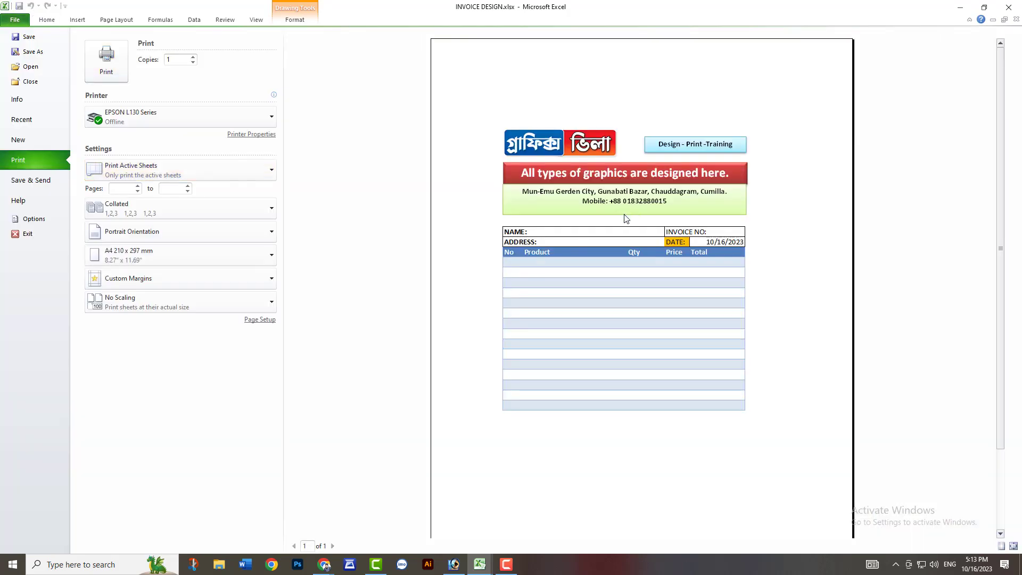
pyautogui.press('Escape')
pyautogui.press('Escape')
# Number the items in the No column from B7, filling the series 1 to 5 down to B11.
pyautogui.scroll(5, 146, 337)
pyautogui.click(125, 373)
pyautogui.write('01')
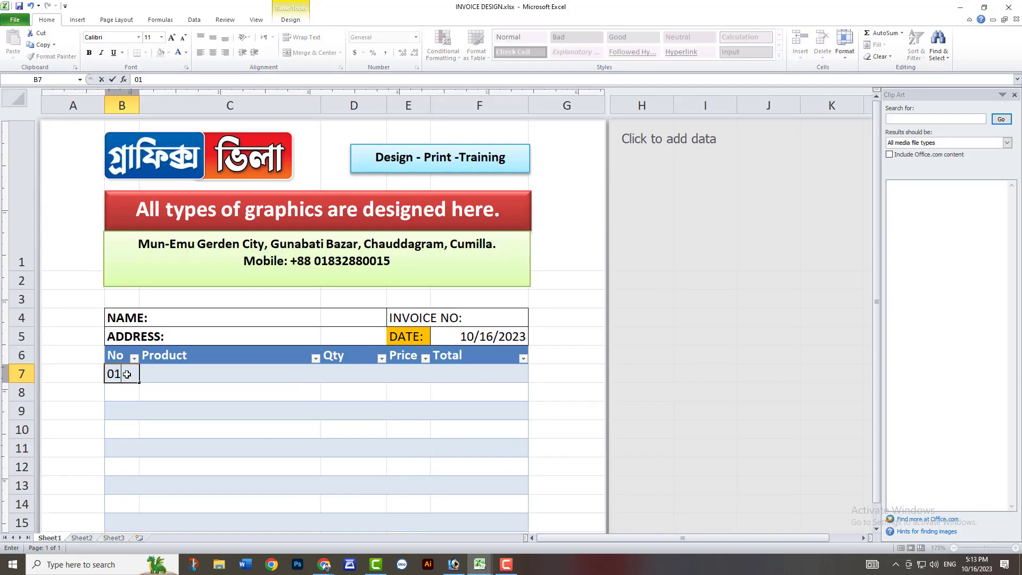
pyautogui.press('Return')
pyautogui.write('2')
pyautogui.press('Return')
pyautogui.write('3')
pyautogui.press('Return')
pyautogui.moveTo(130, 391); pyautogui.dragTo(139, 450)
# Fill the first item row with product Computer, quantity 1 and price 12000.
pyautogui.click(182, 372)
pyautogui.write('Computer')
pyautogui.press('Tab')
pyautogui.write('1')
pyautogui.press('Tab')
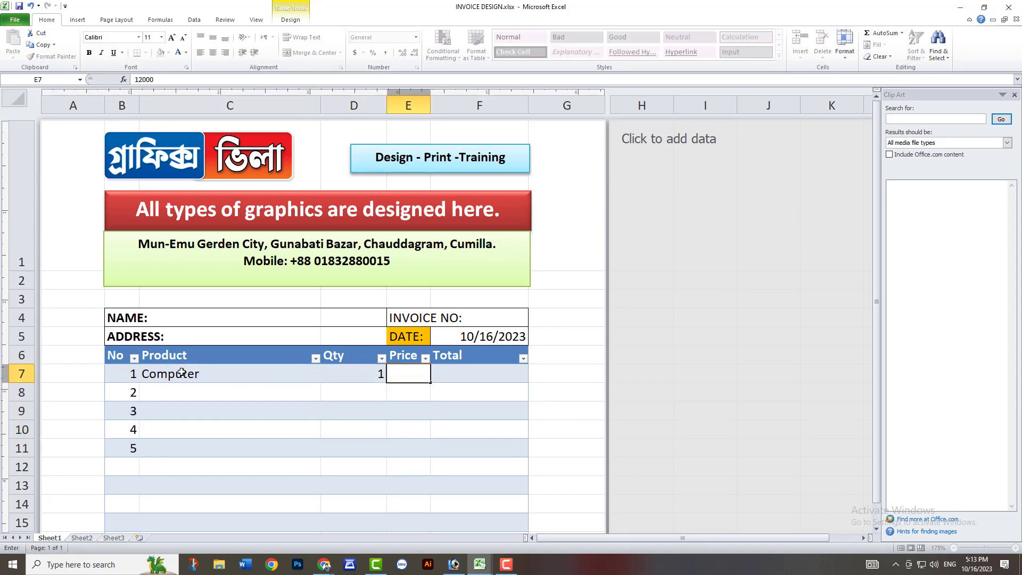
pyautogui.write('12000')
pyautogui.press('Tab')
pyautogui.write('=sum(d1')
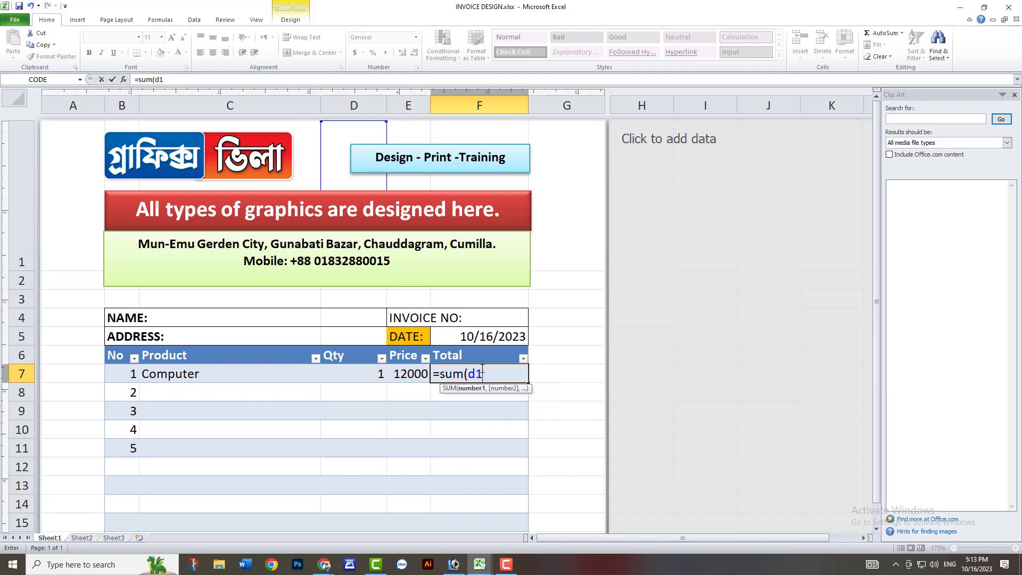
pyautogui.press('BackSpace')
pyautogui.click(403, 376)
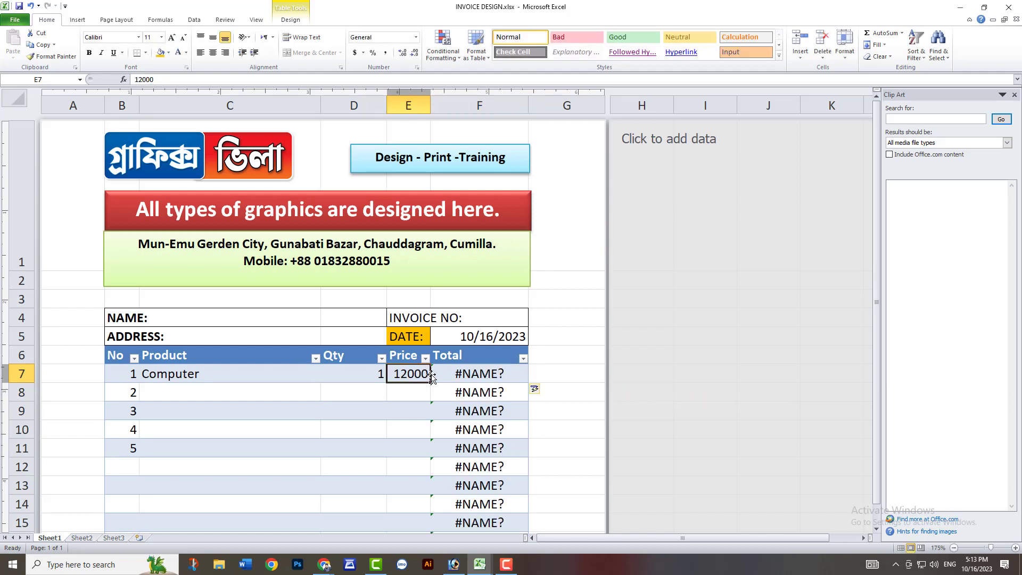
pyautogui.doubleClick(486, 374)
pyautogui.press('BackSpace')
pyautogui.press('BackSpace')
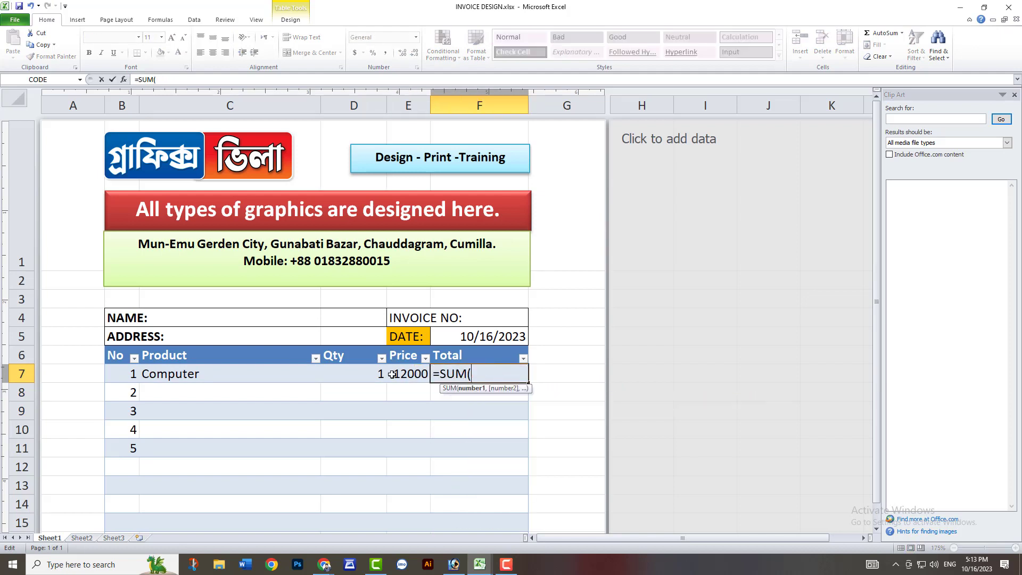
pyautogui.click(408, 373)
pyautogui.press('Return')
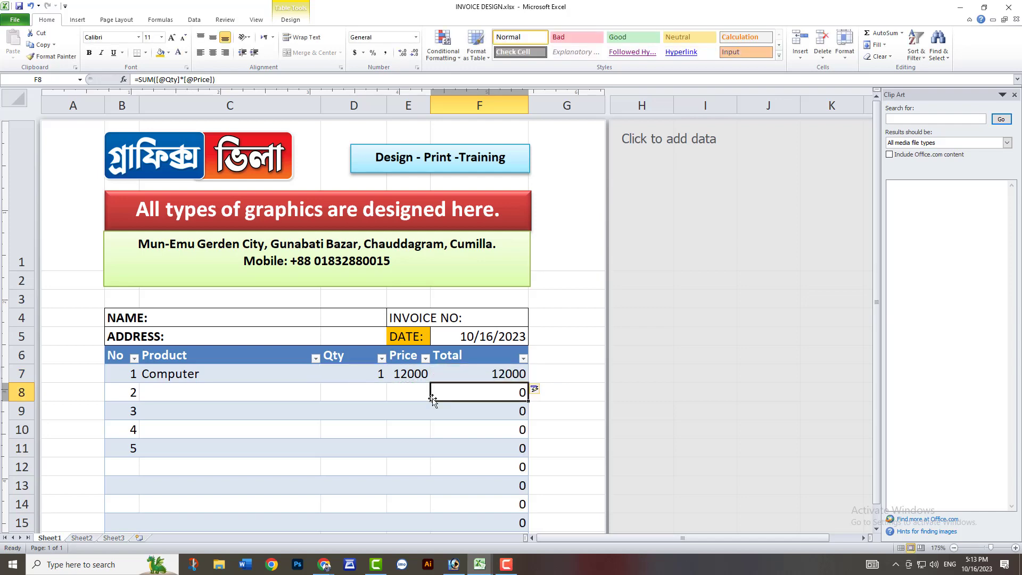
pyautogui.doubleClick(474, 375)
pyautogui.press('Return')
# Fill the second item row with product power supply, quantity 2 and price 500.
pyautogui.scroll(-1, 190, 199)
pyautogui.click(189, 199)
pyautogui.write('power supply')
pyautogui.press('Tab')
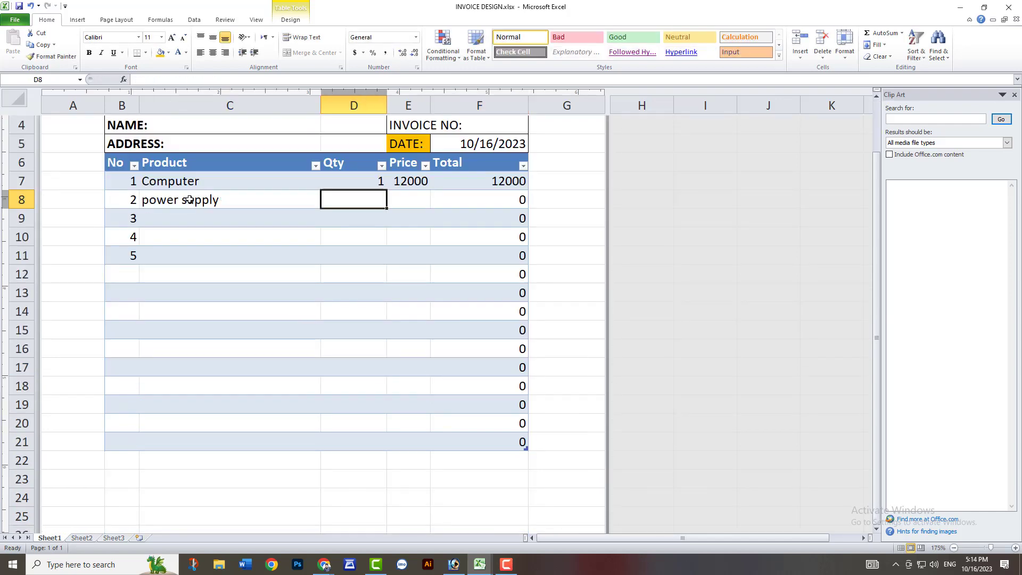
pyautogui.write('2')
pyautogui.press('Tab')
pyautogui.write('500')
pyautogui.press('Return')
# Fill the third item row with product mouse, quantity 5 and price 400.
pyautogui.write('mouse')
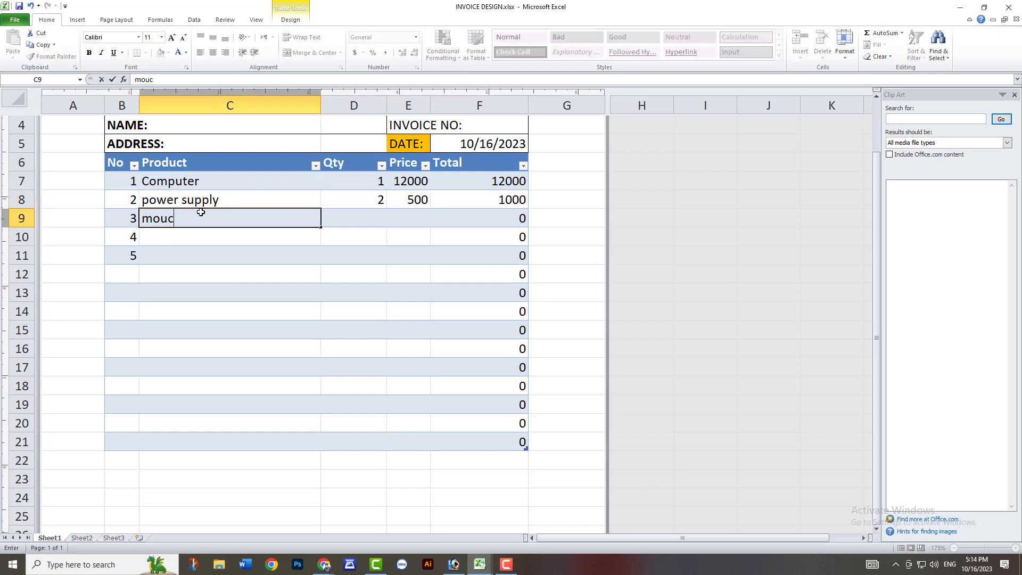
pyautogui.press('Tab')
pyautogui.write('5')
pyautogui.press('Tab')
pyautogui.write('400')
pyautogui.press('Return')
# Fill the fourth item row with product keyboard, quantity 2 and price 750.
pyautogui.write('keyboard')
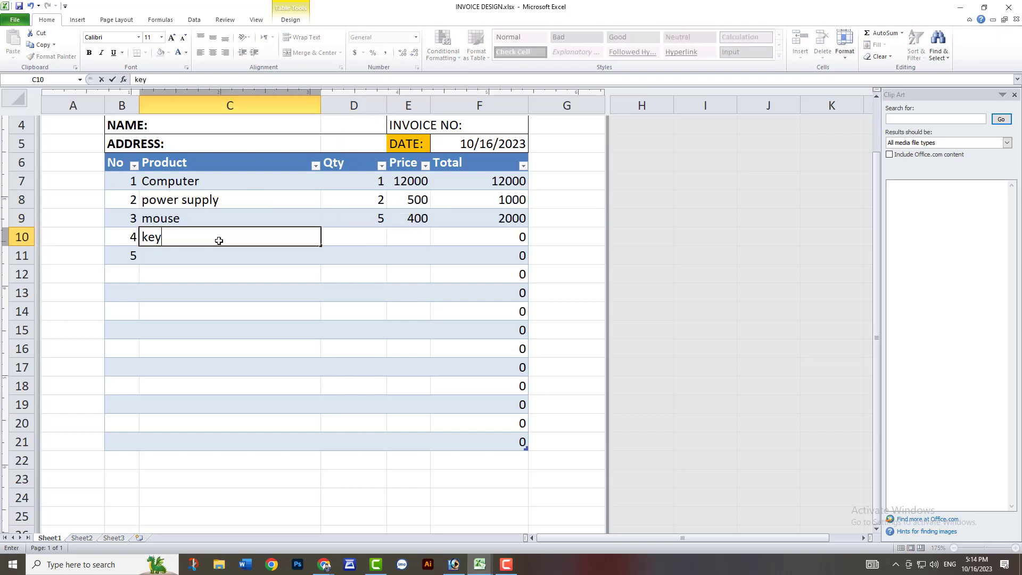
pyautogui.press('Tab')
pyautogui.write('2')
pyautogui.press('Tab')
pyautogui.write('750')
pyautogui.press('Tab')
pyautogui.press('Return')
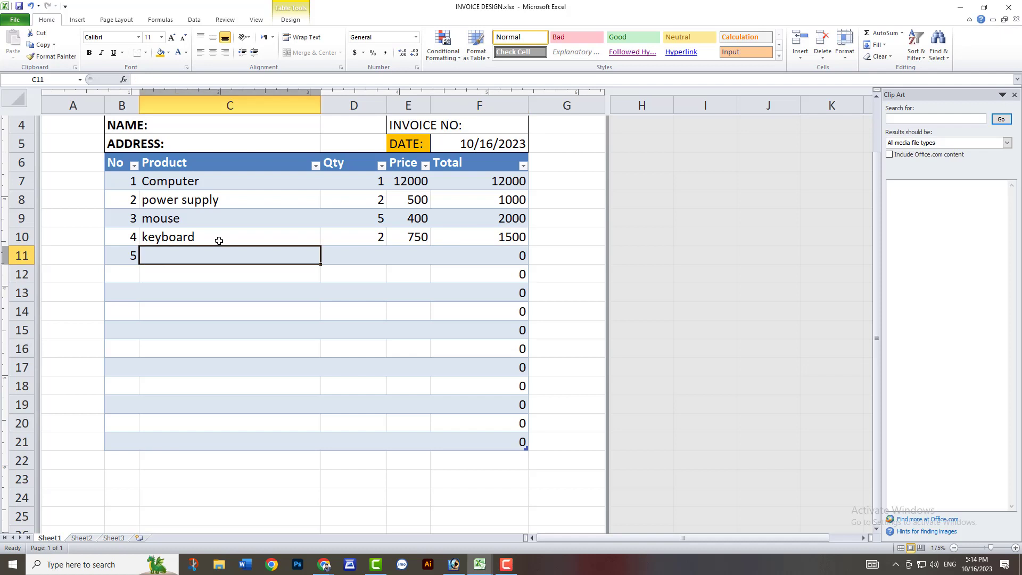
# Fill the fifth item row with product usb cable, quantity 5 and price 150.
pyautogui.write('usb cabl')
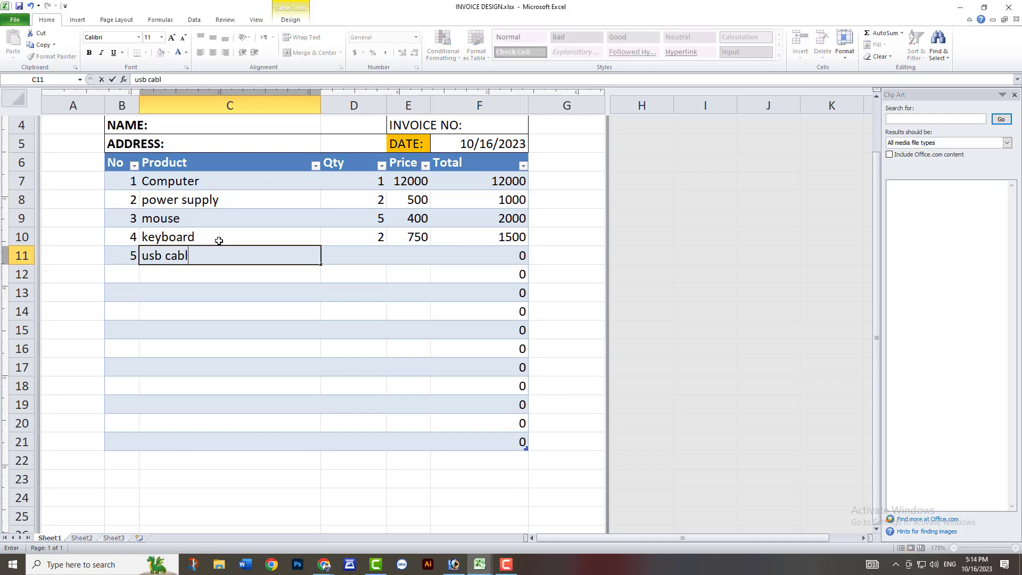
pyautogui.write('e')
pyautogui.press('Tab')
pyautogui.write('5')
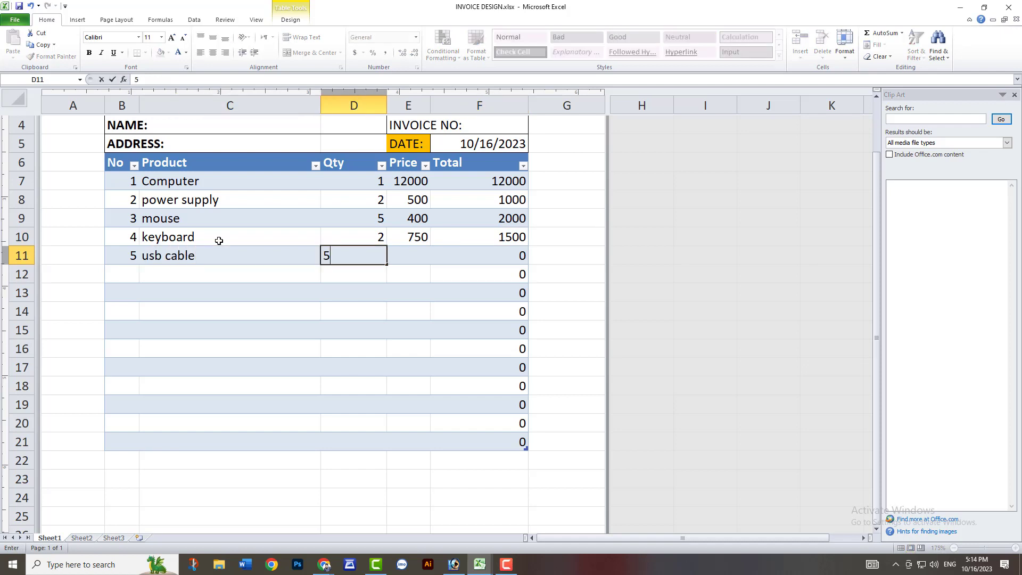
pyautogui.press('Tab')
pyautogui.write('150')
pyautogui.press('Tab')
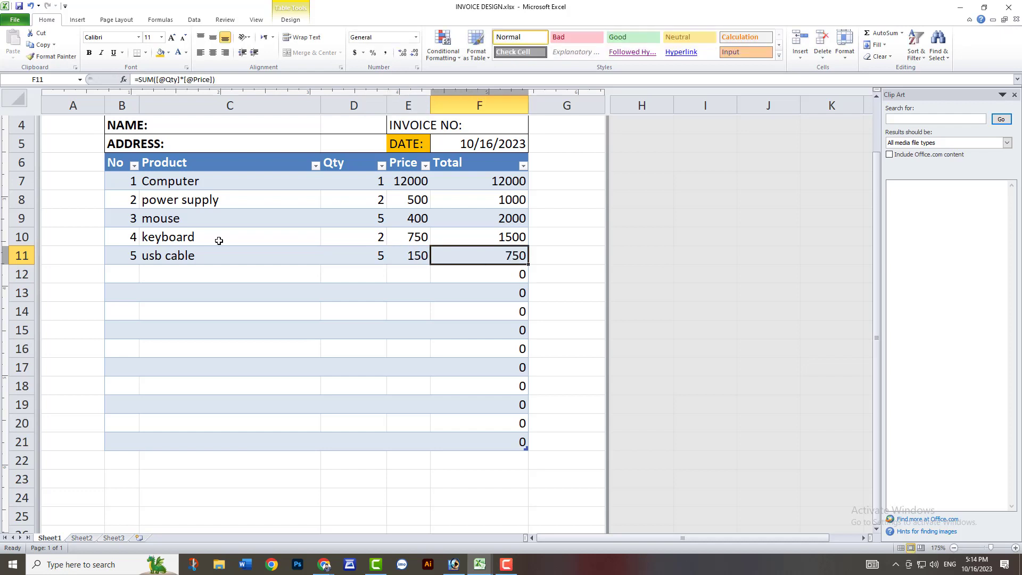
# Enter the labels Total, Advanced, Discount and Total Price in cells E19 to E22 of the Price column.
pyautogui.click(420, 406)
pyautogui.click(415, 438)
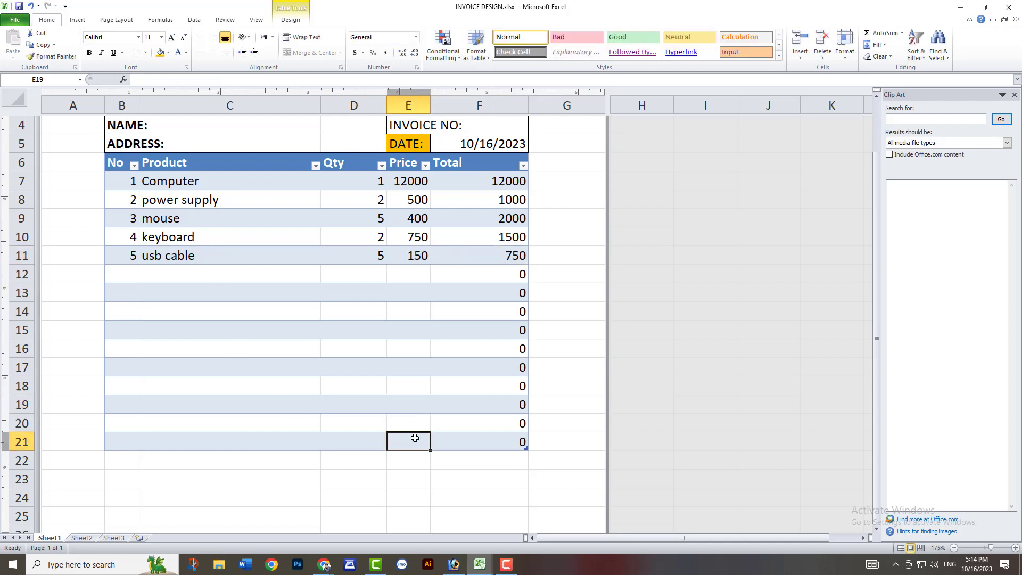
pyautogui.click(412, 408)
pyautogui.write('tal')
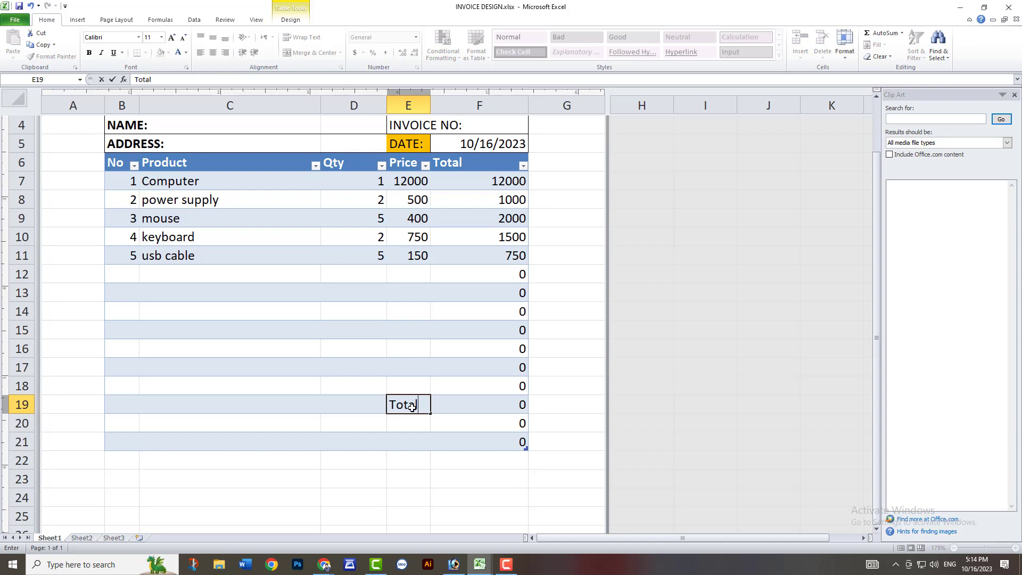
pyautogui.press('Return')
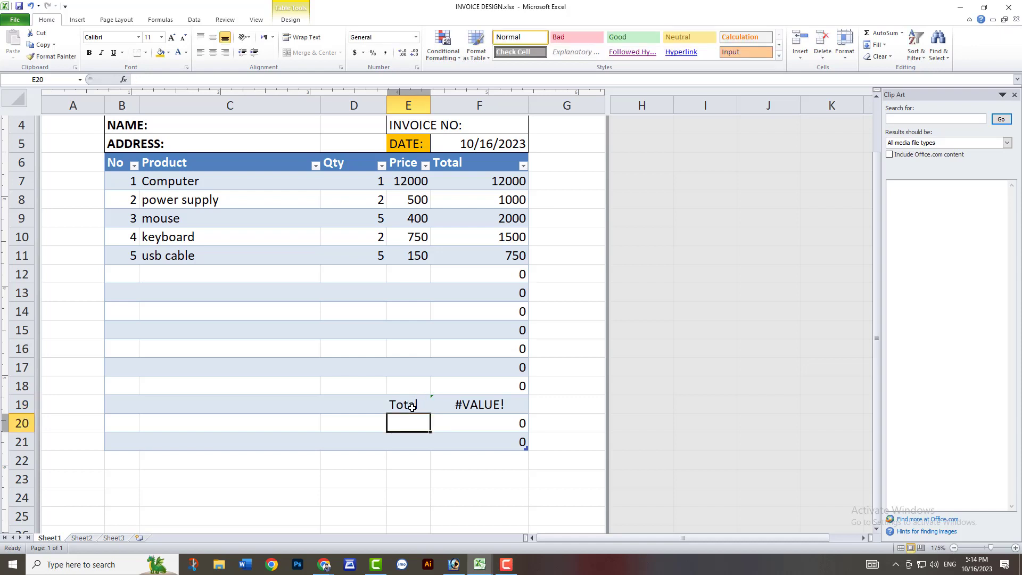
pyautogui.write('Advance')
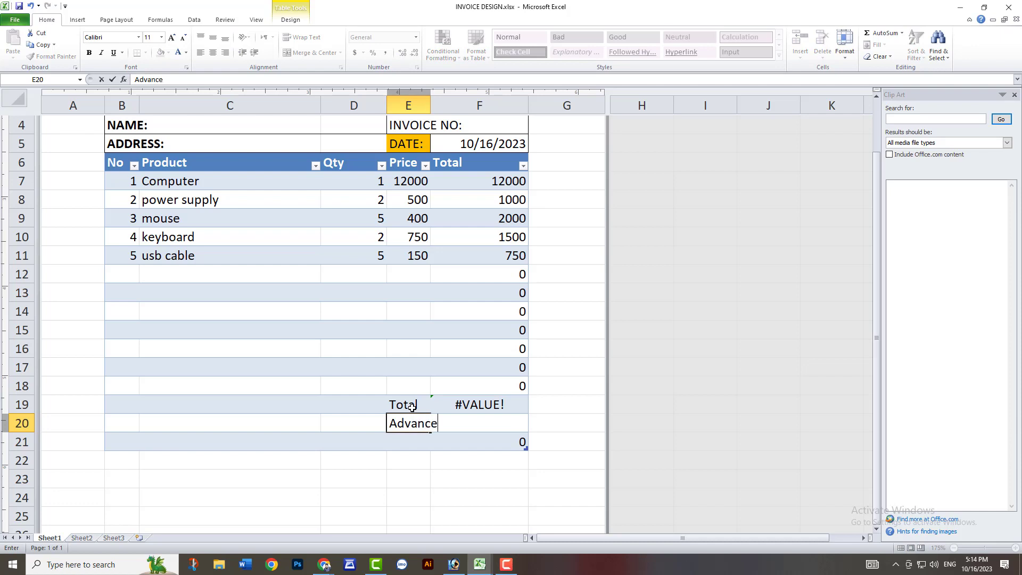
pyautogui.press('Return')
pyautogui.write('Dis')
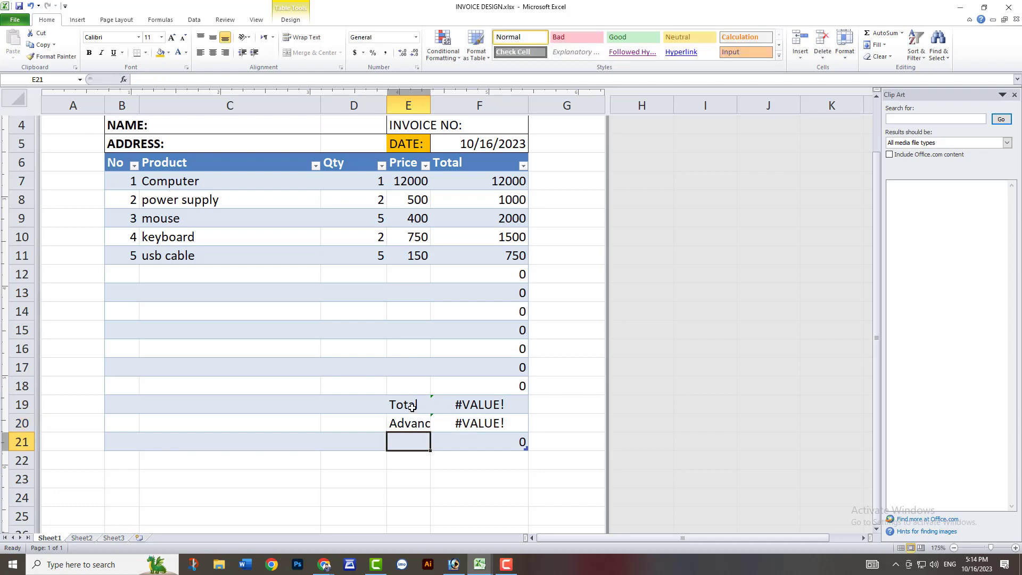
pyautogui.write('count')
pyautogui.press('Return')
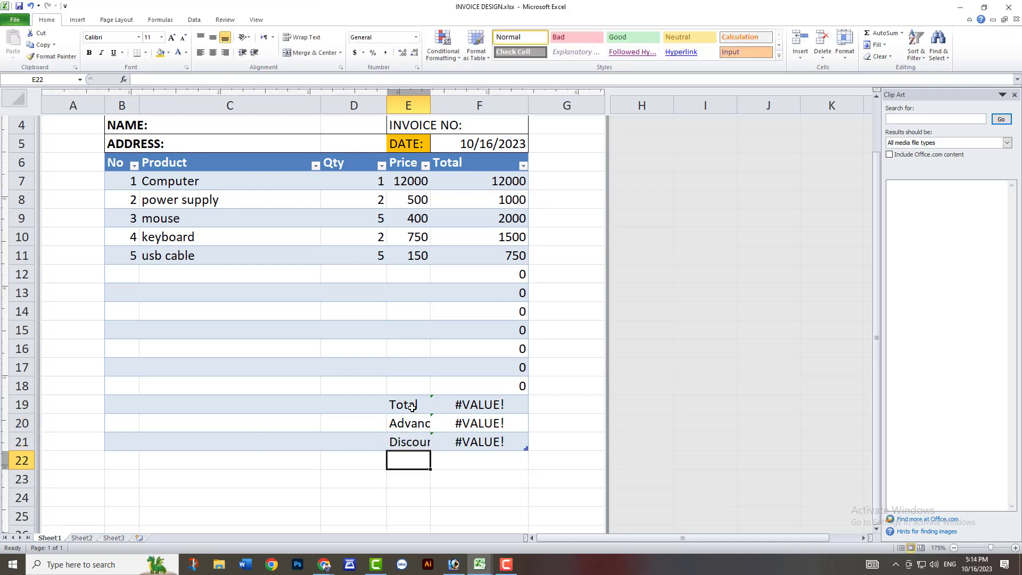
pyautogui.write('Total')
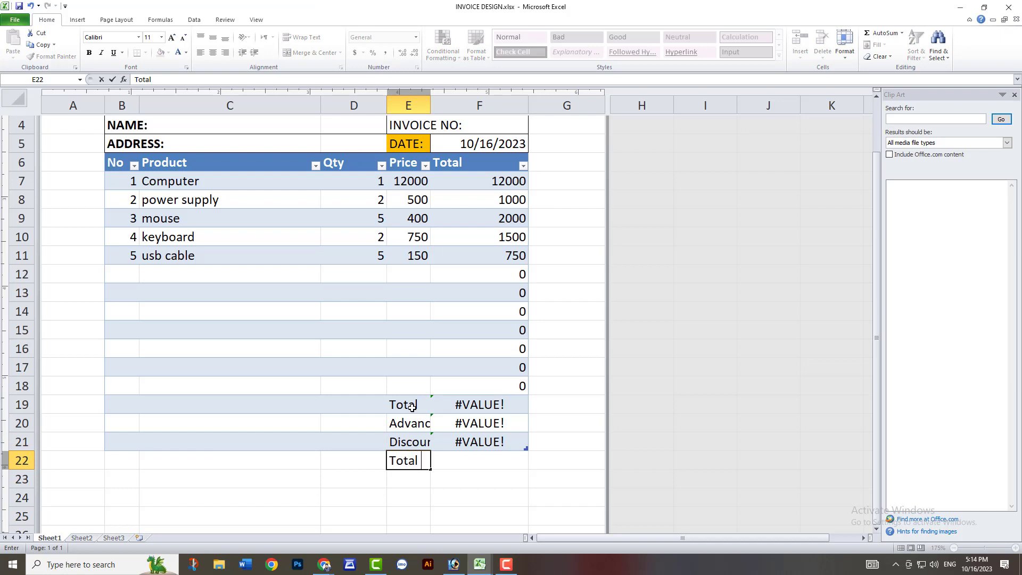
pyautogui.write(' Price')
pyautogui.click(401, 406)
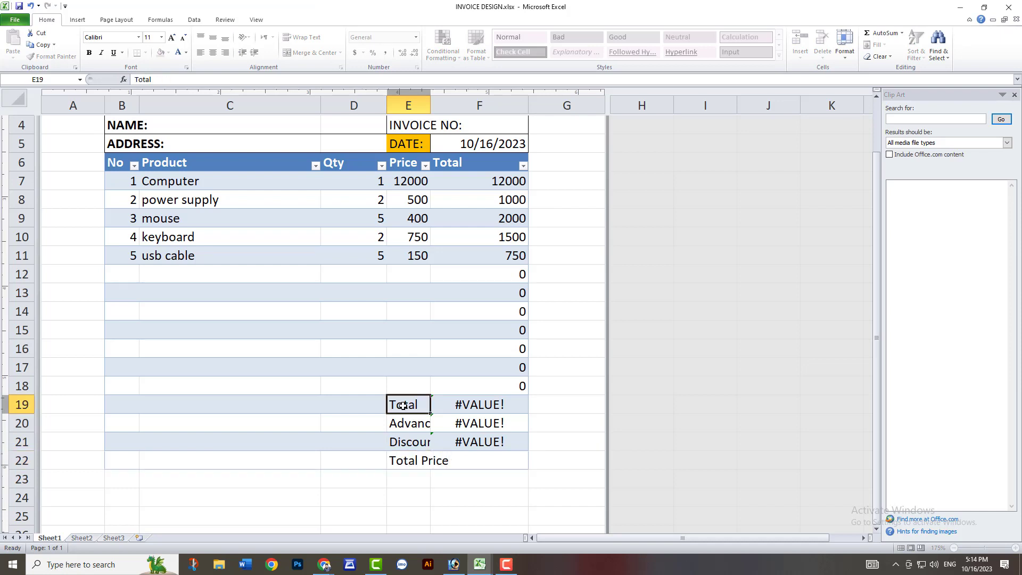
pyautogui.moveTo(376, 401); pyautogui.dragTo(400, 455)
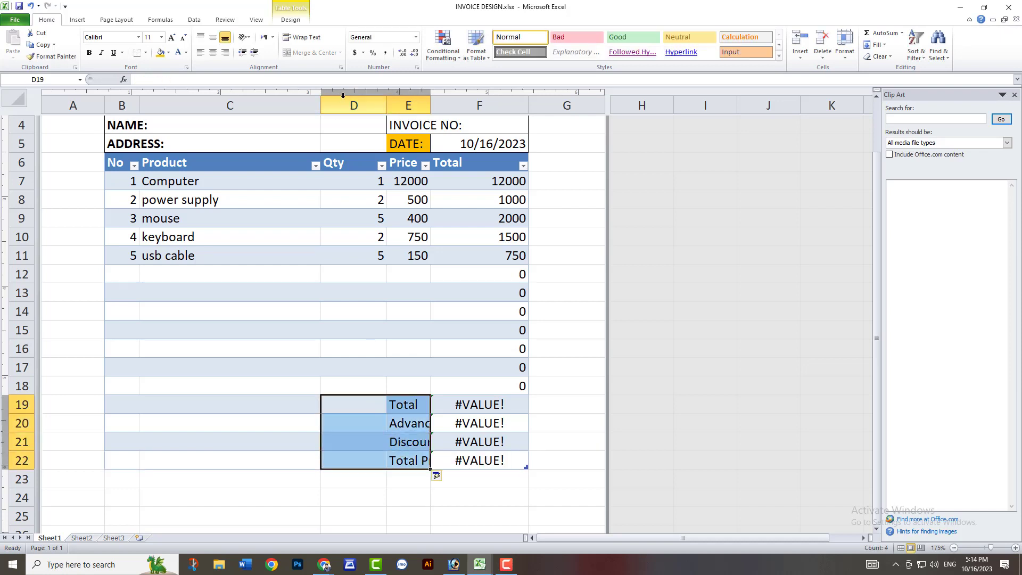
pyautogui.click(383, 392)
pyautogui.moveTo(393, 406)
pyautogui.mouseDown()
pyautogui.moveTo(347, 407)
pyautogui.moveTo(405, 407)
pyautogui.mouseUp()
pyautogui.click(417, 365)
pyautogui.click(392, 439)
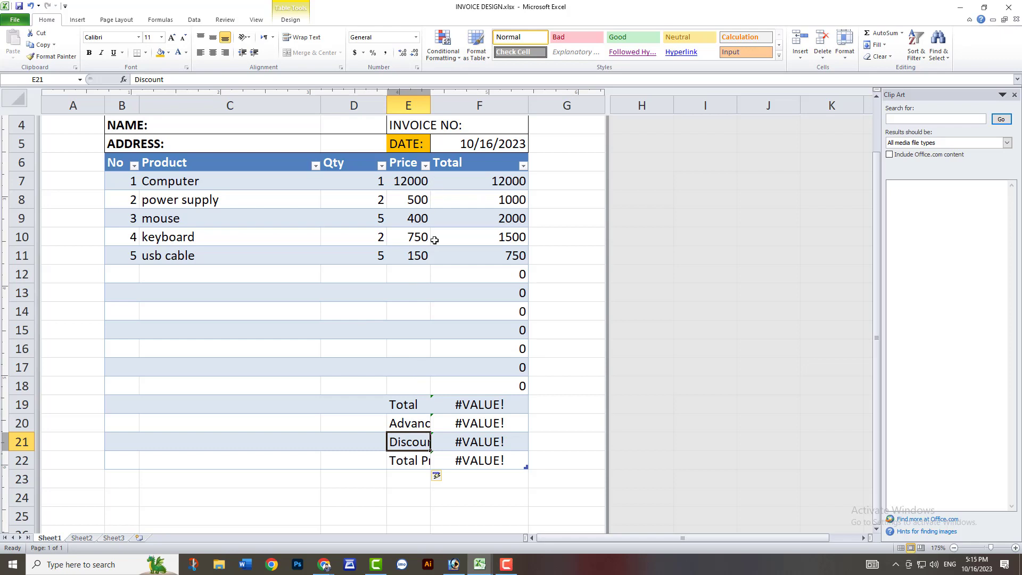
pyautogui.click(418, 398)
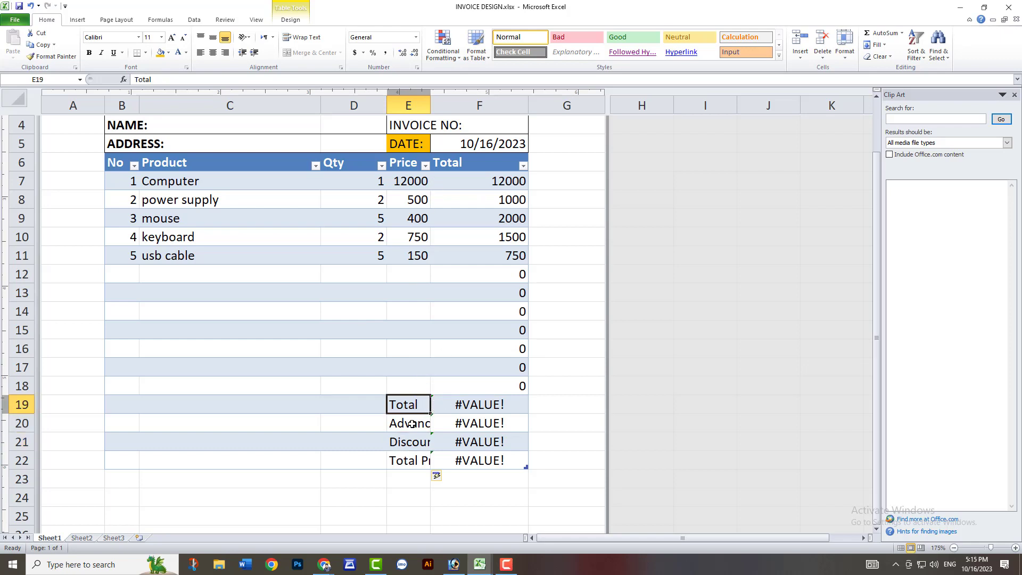
pyautogui.click(410, 445)
# Move the four summary labels from E19:E22 to C27:C30 below the item table.
pyautogui.moveTo(404, 410); pyautogui.dragTo(420, 455)
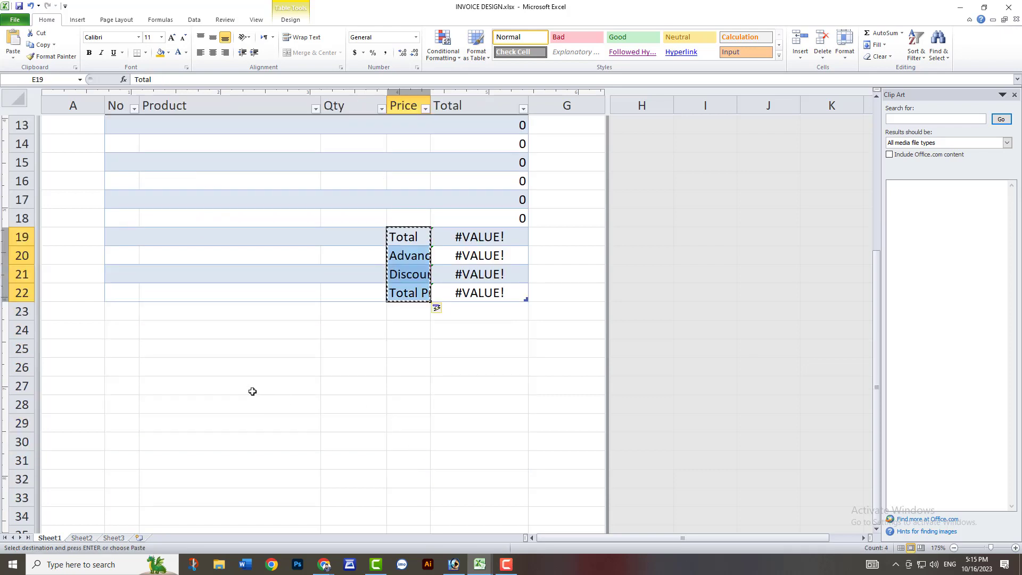
pyautogui.moveTo(253, 388); pyautogui.dragTo(258, 422)
pyautogui.hotkey('shift', 'Down')
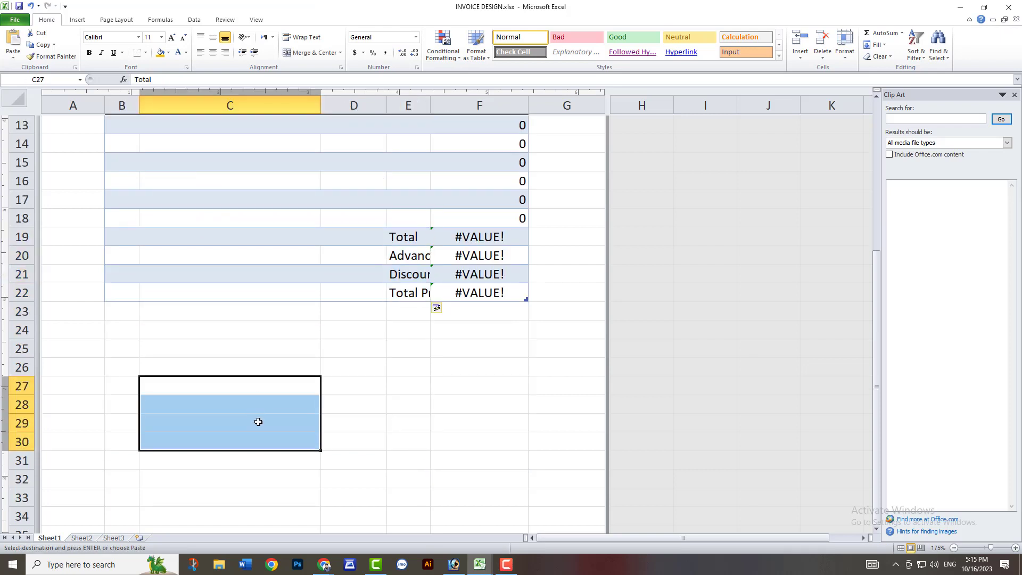
pyautogui.press('Return')
pyautogui.click(298, 406)
pyautogui.scroll(1, 294, 414)
pyautogui.scroll(-1, 295, 414)
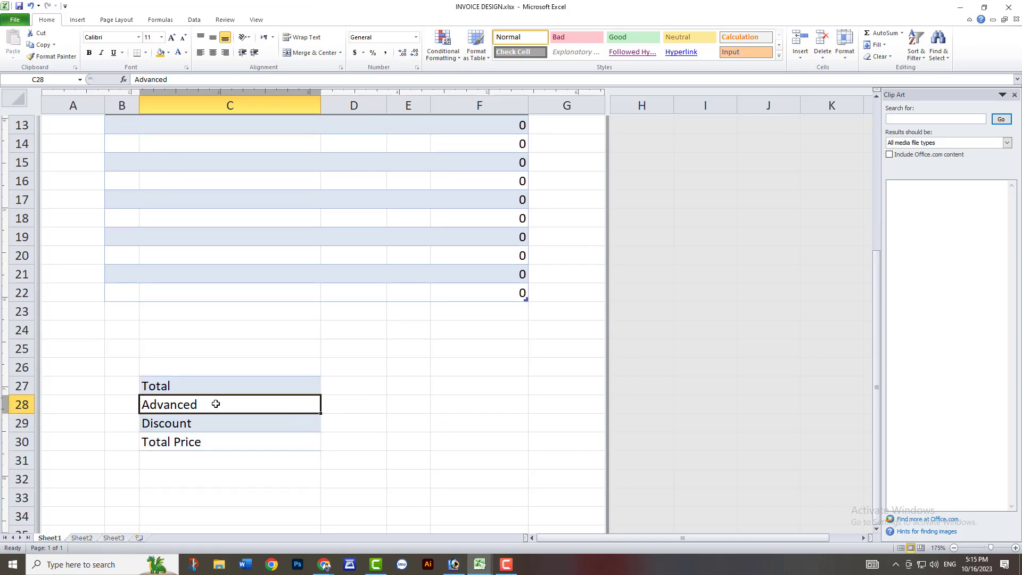
# Move the summary labels from C27:C30 up to C23:C26, directly beneath the last item row.
pyautogui.click(211, 389)
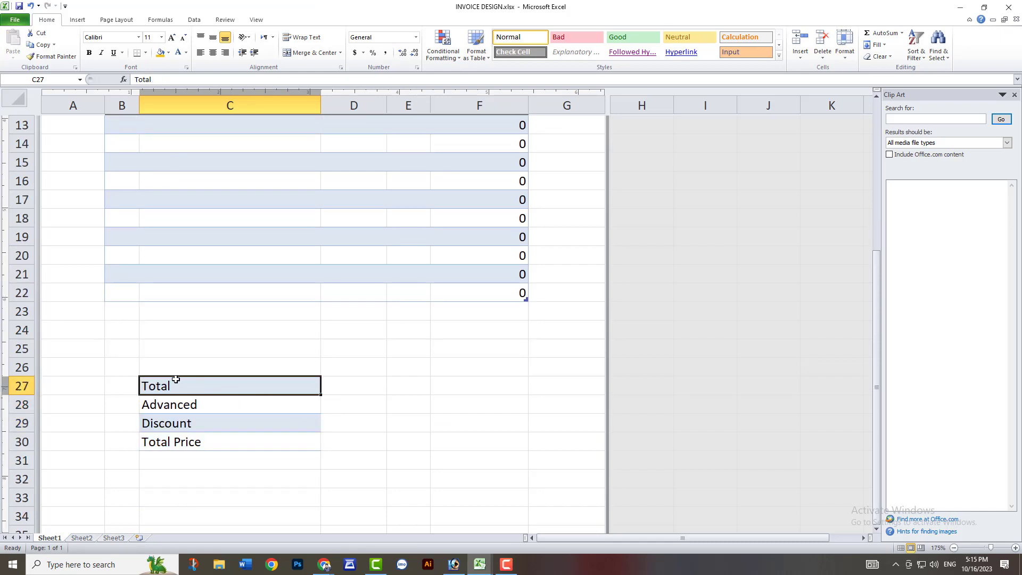
pyautogui.moveTo(178, 386); pyautogui.dragTo(193, 440)
pyautogui.hotkey('ctrl', 'x')
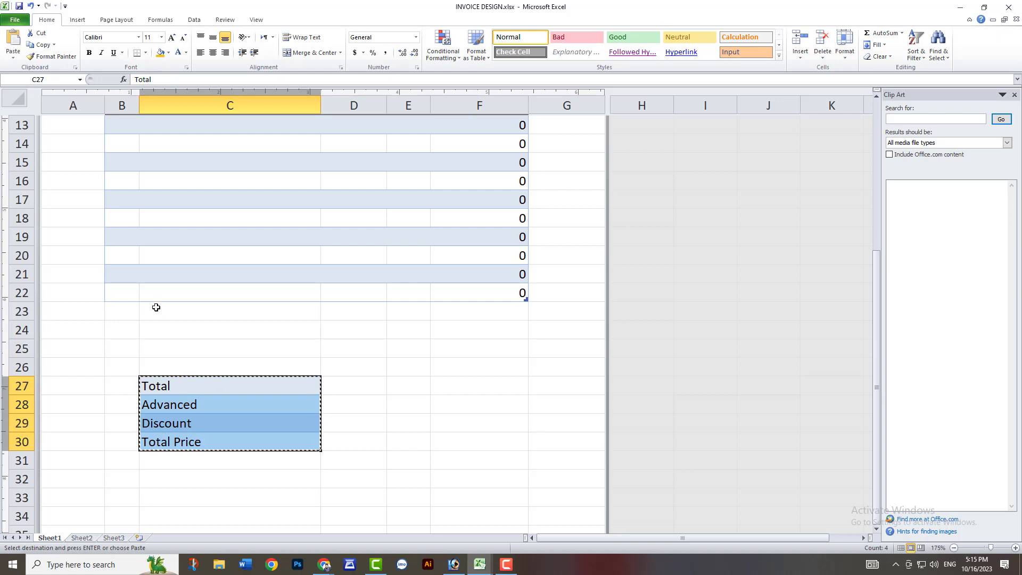
pyautogui.moveTo(155, 308); pyautogui.dragTo(163, 348)
pyautogui.hotkey('ctrl', 'v')
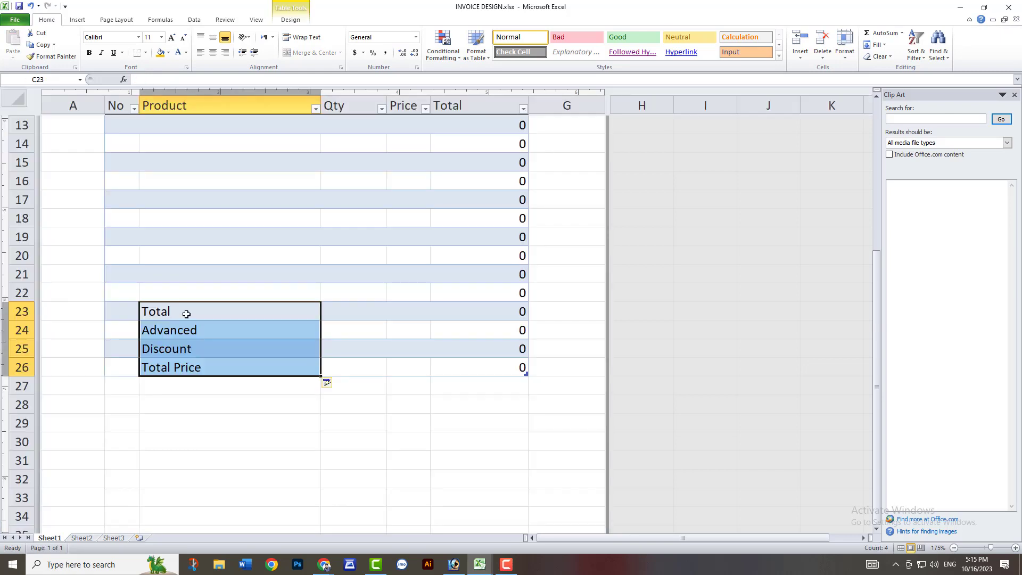
pyautogui.click(187, 315)
# Apply outline and inside borders to the summary block C23:D26.
pyautogui.scroll(1, 326, 317)
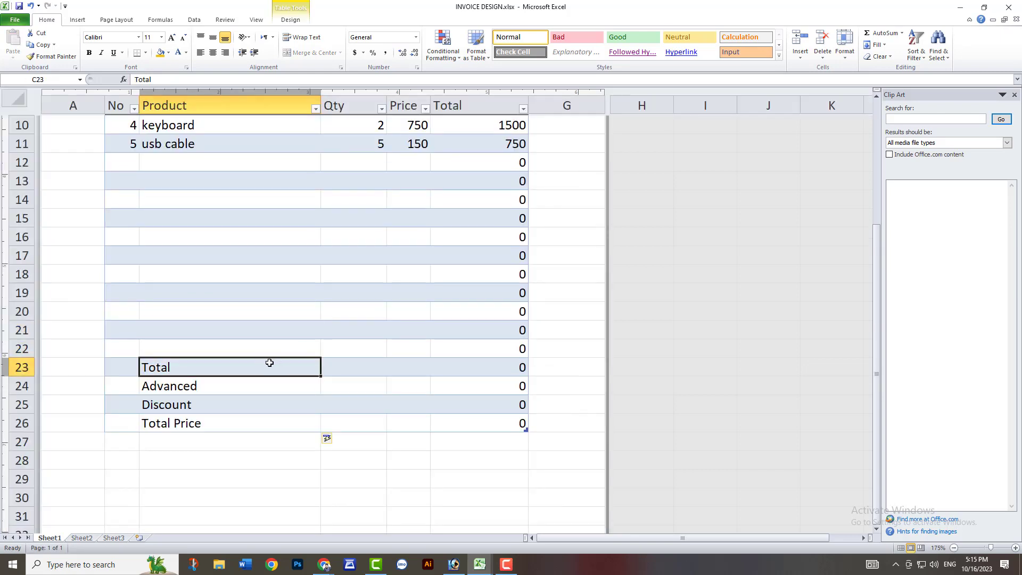
pyautogui.click(222, 396)
pyautogui.click(221, 389)
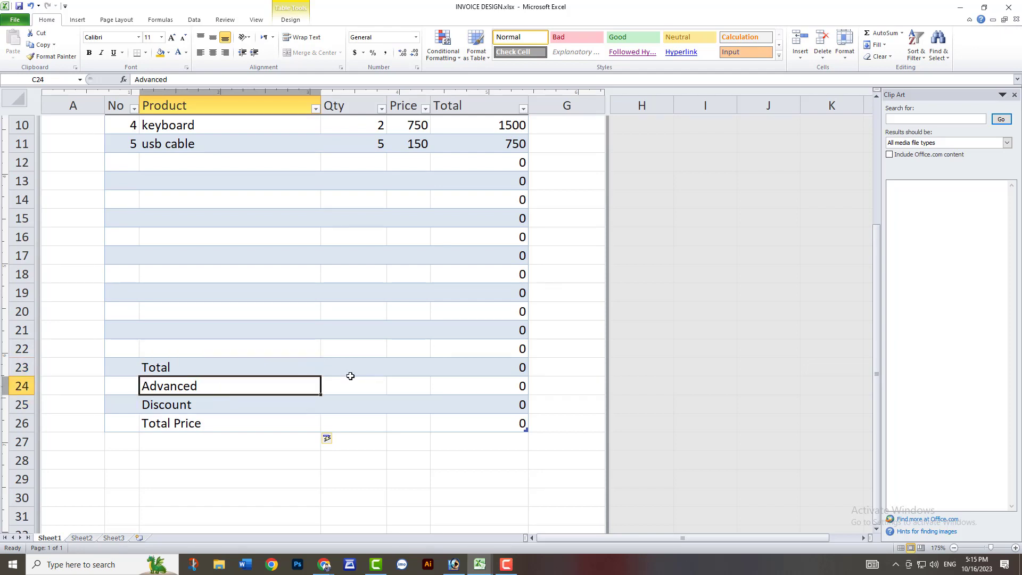
pyautogui.click(349, 367)
pyautogui.click(226, 370)
pyautogui.moveTo(225, 369); pyautogui.dragTo(352, 422)
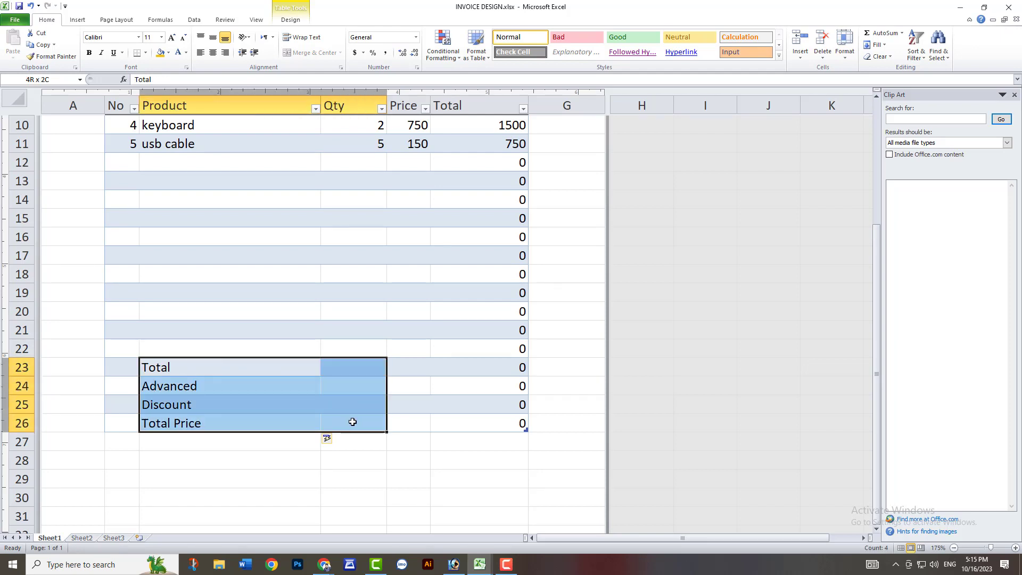
pyautogui.rightClick(352, 422)
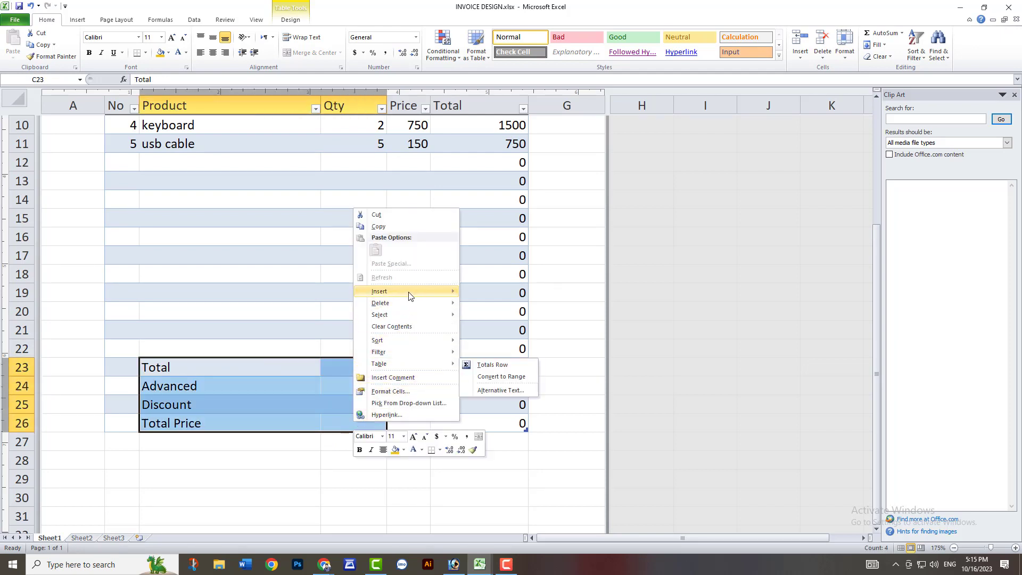
pyautogui.click(390, 391)
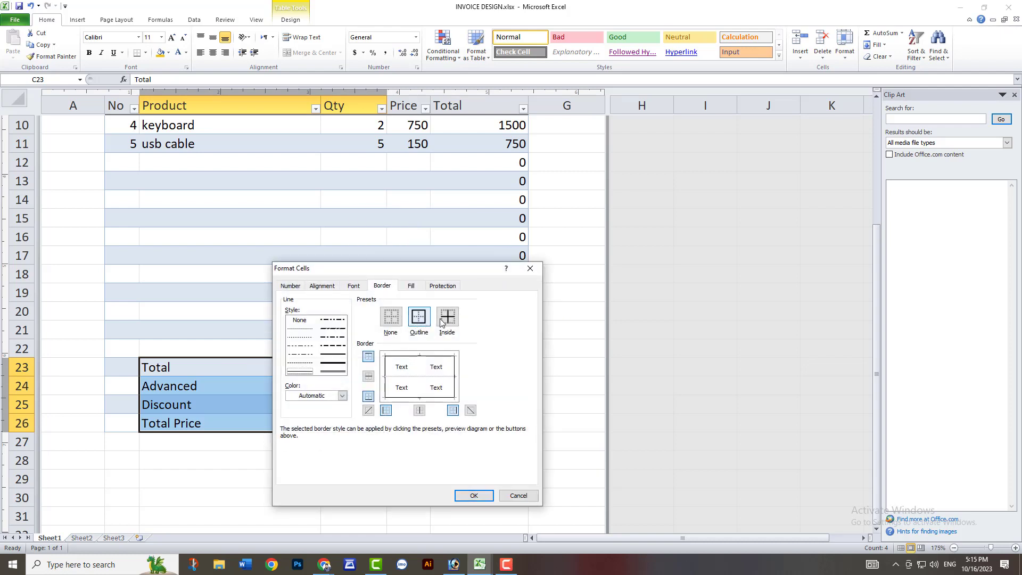
pyautogui.click(446, 318)
pyautogui.click(461, 497)
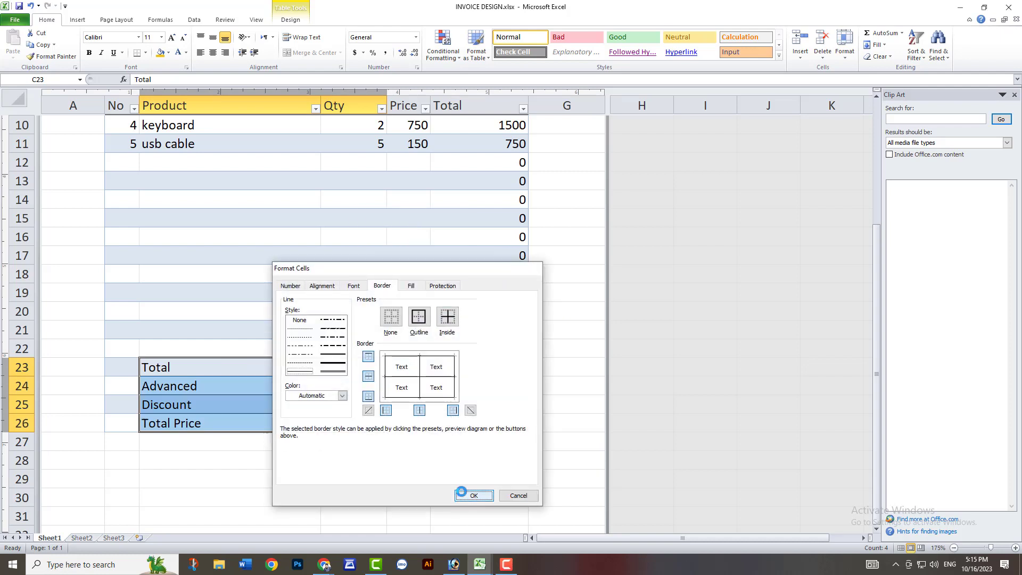
# Clear the line-total cells F23:F26 in the four summary rows.
pyautogui.click(372, 400)
pyautogui.moveTo(322, 365); pyautogui.dragTo(319, 367)
pyautogui.click(345, 369)
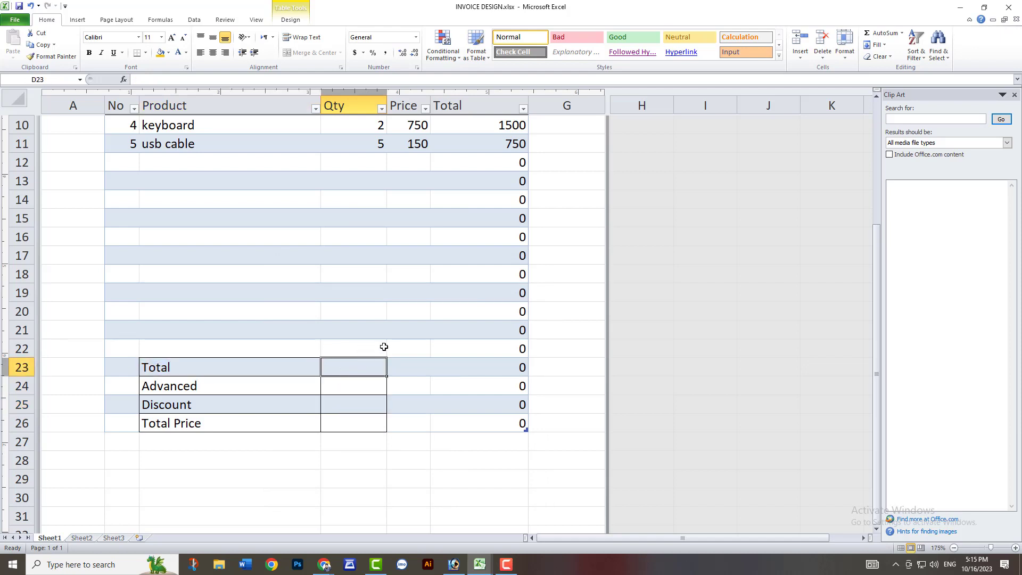
pyautogui.moveTo(242, 368); pyautogui.dragTo(356, 367)
pyautogui.click(356, 368)
pyautogui.moveTo(512, 367); pyautogui.dragTo(518, 426)
pyautogui.press('Delete')
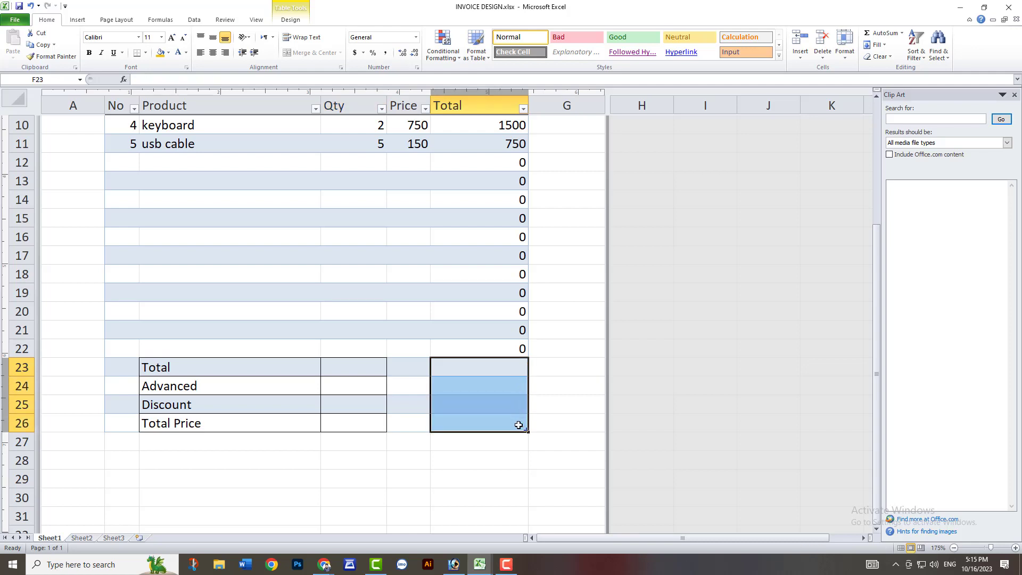
# Enter the formula =sum(f7:f22) in D23 beside the Total label to add up all line totals.
pyautogui.scroll(2, 504, 410)
pyautogui.click(506, 182)
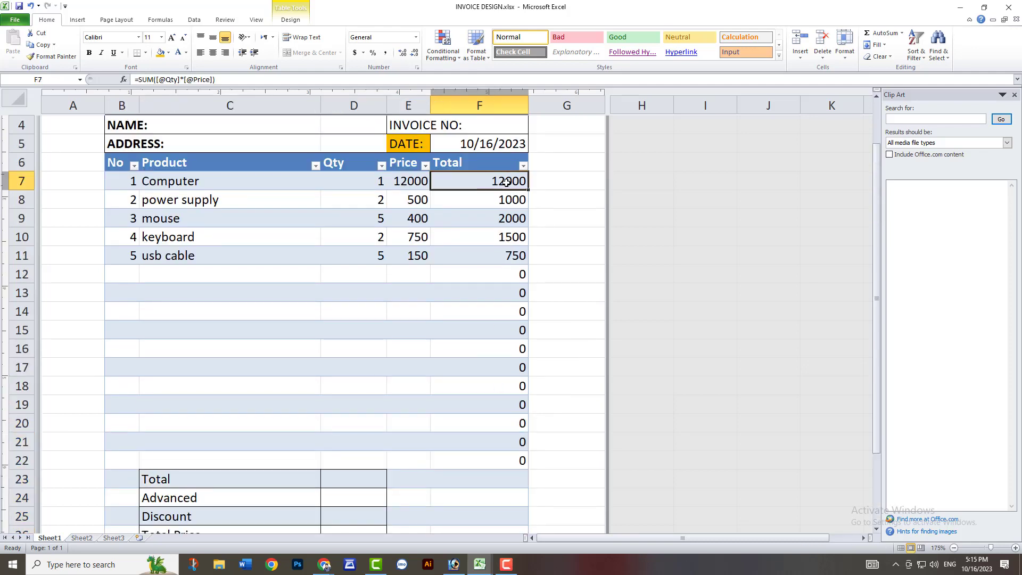
pyautogui.scroll(-2, 520, 327)
pyautogui.doubleClick(347, 364)
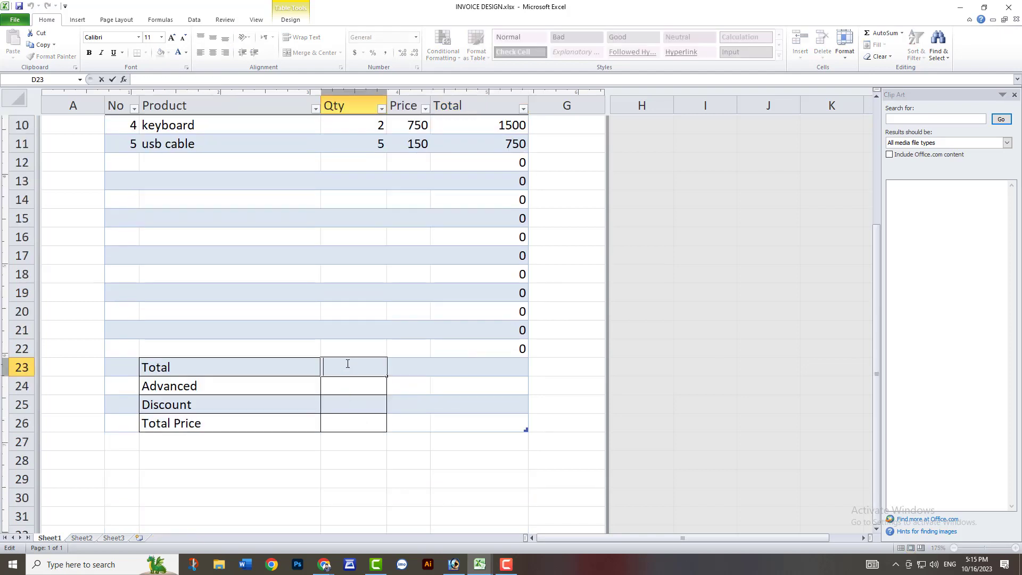
pyautogui.write('=sum')
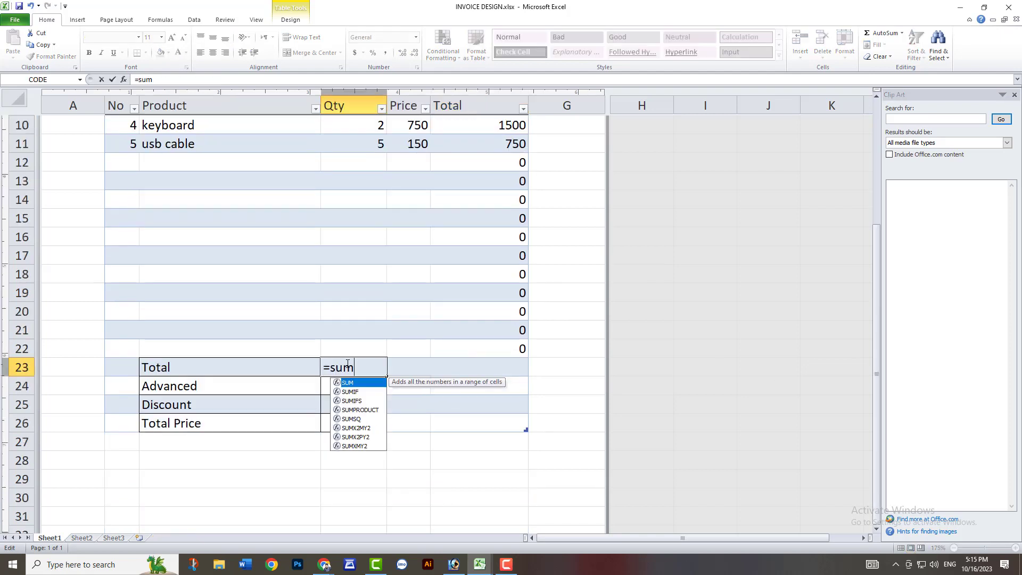
pyautogui.write('(f7')
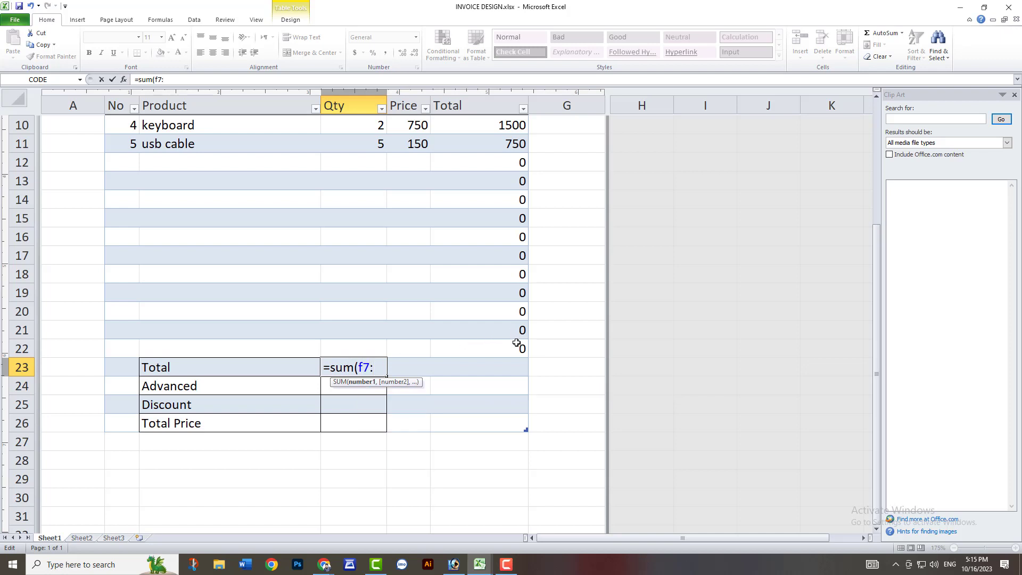
pyautogui.write(':f')
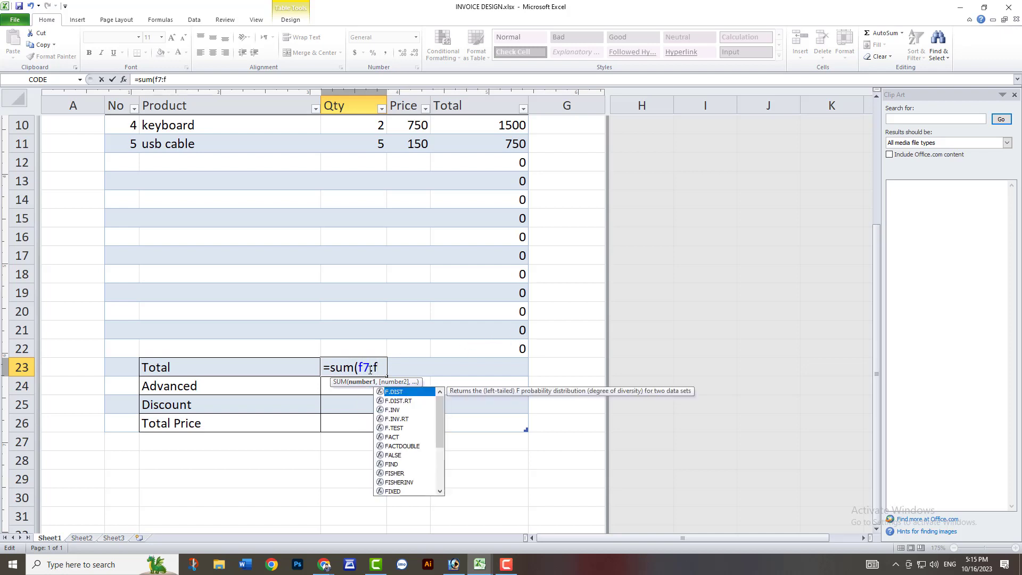
pyautogui.write('22)')
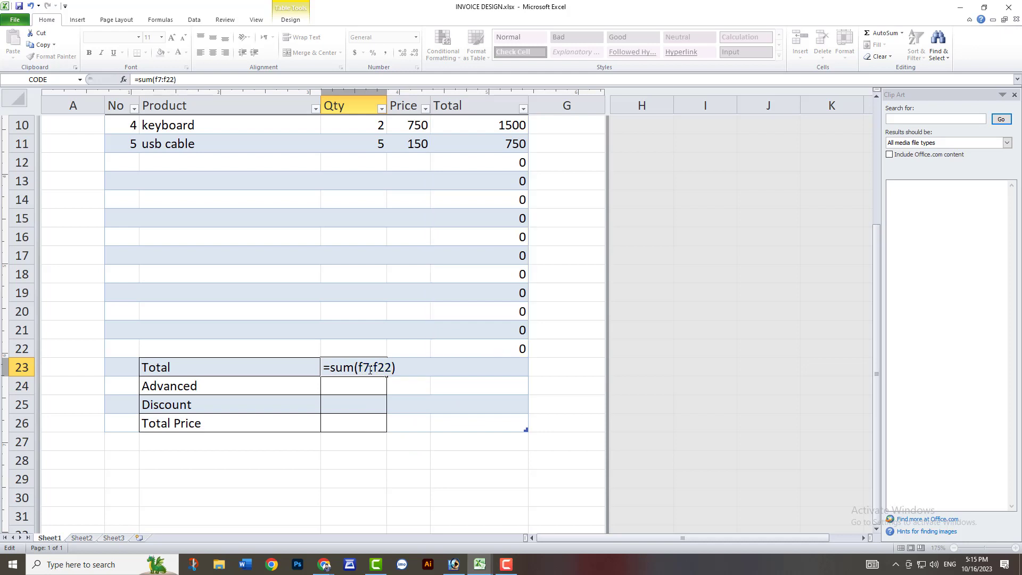
pyautogui.press('Return')
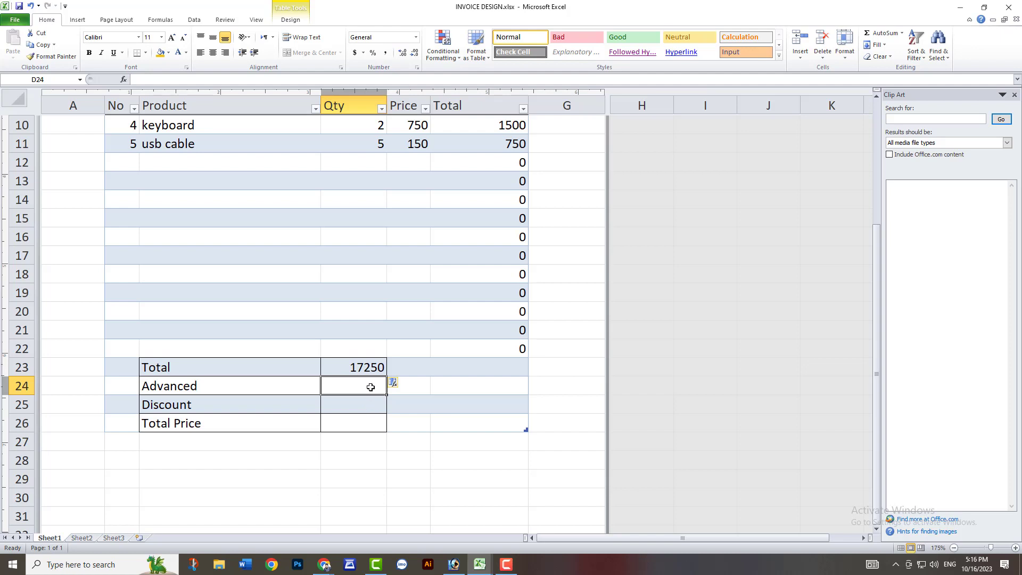
# Enter the formula =sum(D23-D25) in D26 beside the Total Price label to subtract the discount from the total.
pyautogui.doubleClick(364, 423)
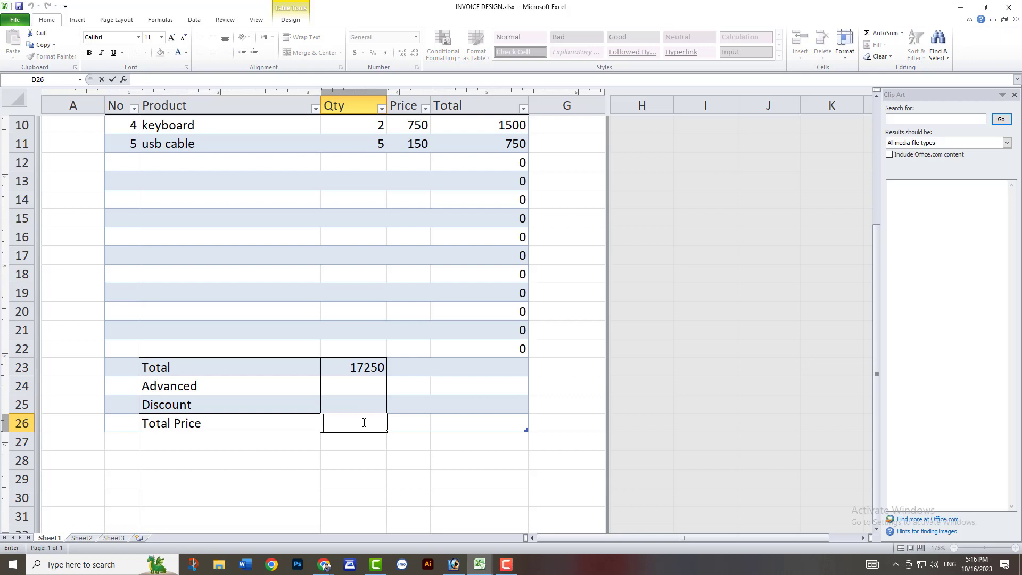
pyautogui.write('=sum(')
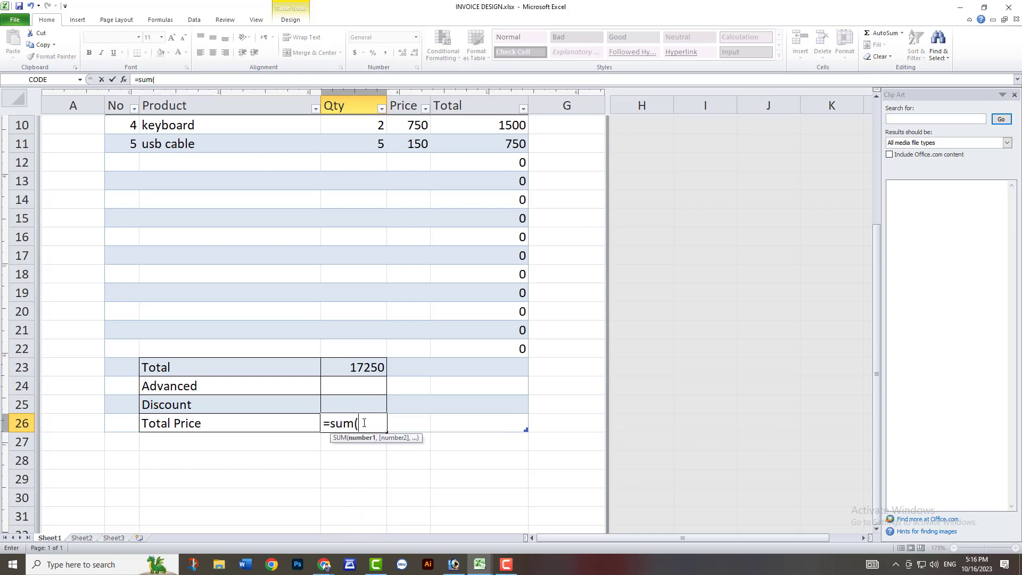
pyautogui.click(362, 368)
pyautogui.write('-')
pyautogui.click(356, 404)
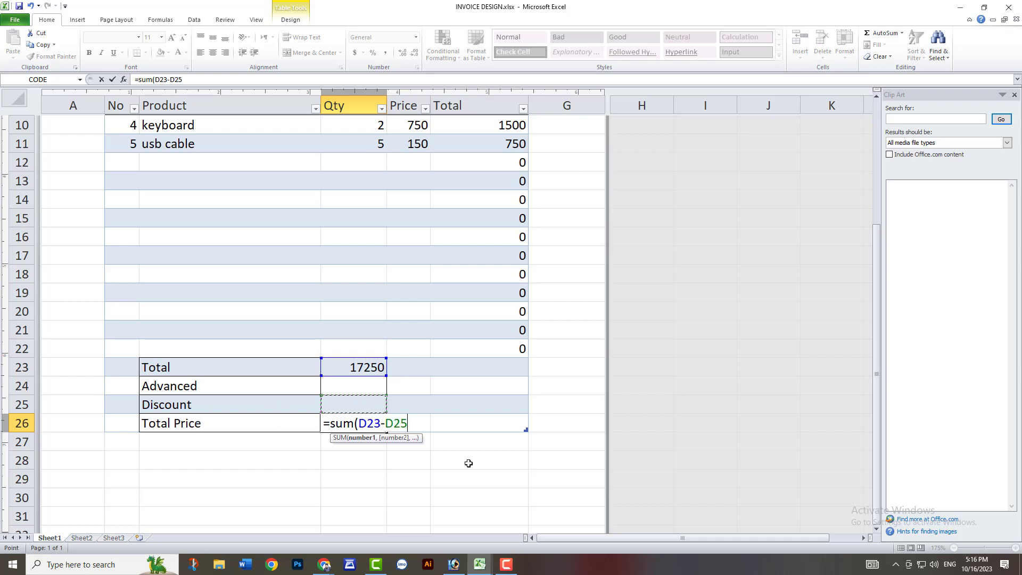
pyautogui.write(')')
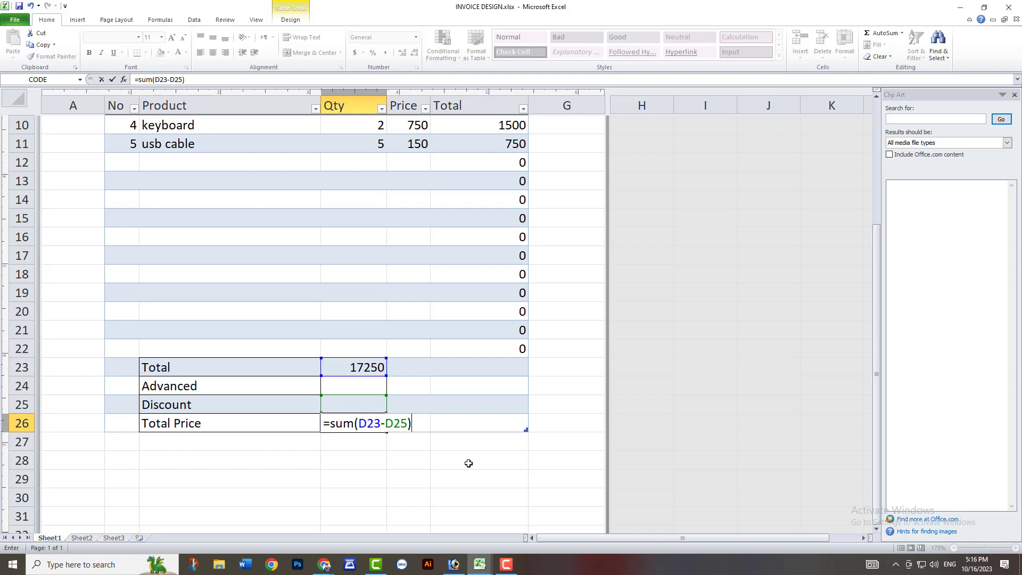
pyautogui.click(386, 424)
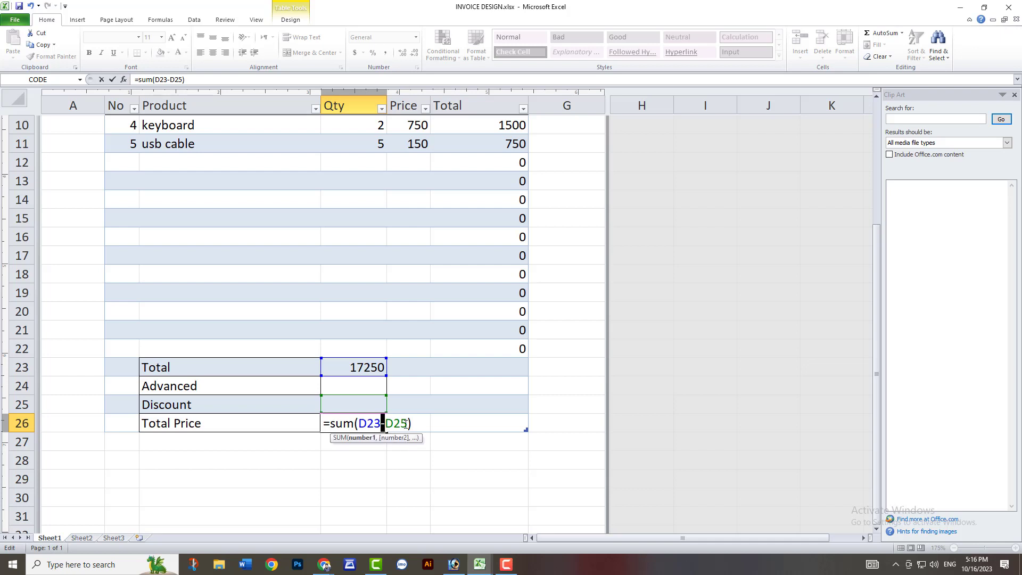
pyautogui.click(409, 425)
pyautogui.press('Return')
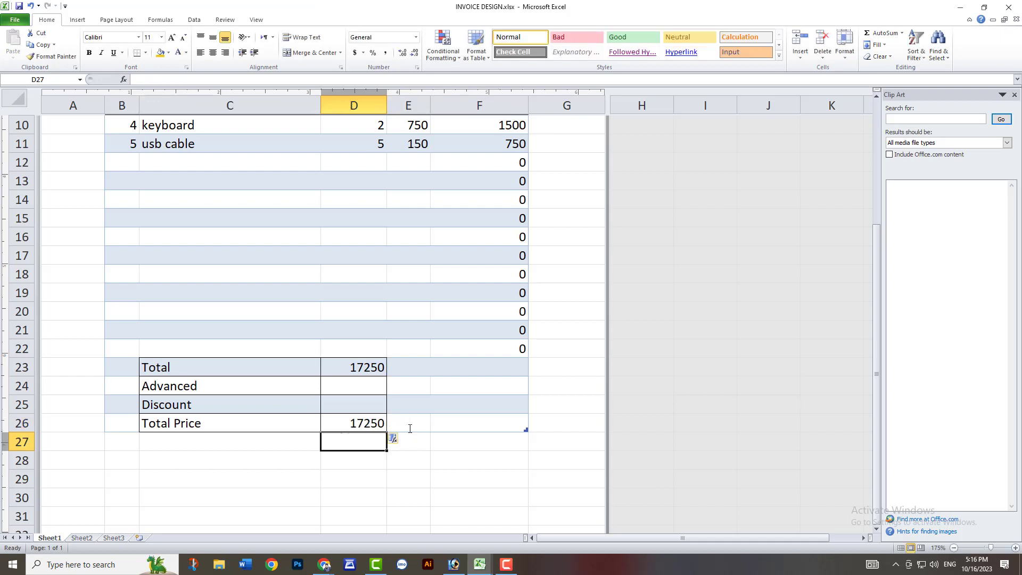
# Enter a discount of 50 in D25.
pyautogui.click(371, 403)
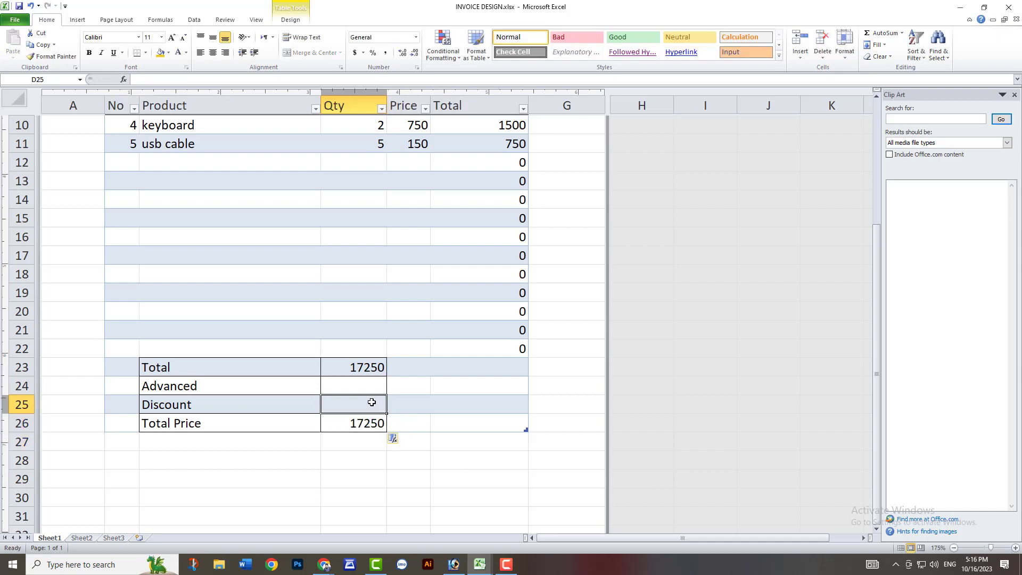
pyautogui.write('50')
pyautogui.press('Return')
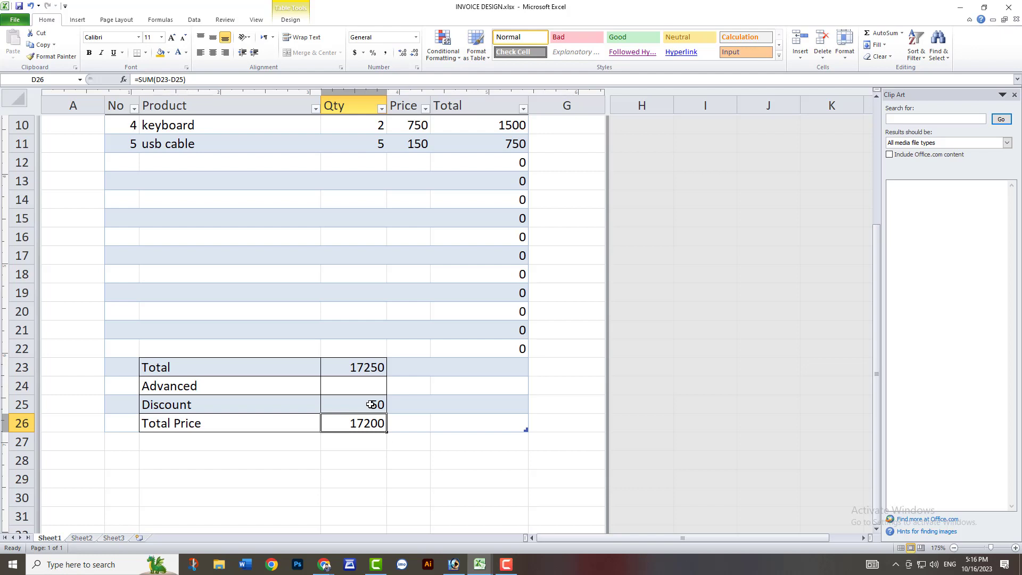
# Replace the discount in D25 with 10%.
pyautogui.doubleClick(372, 405)
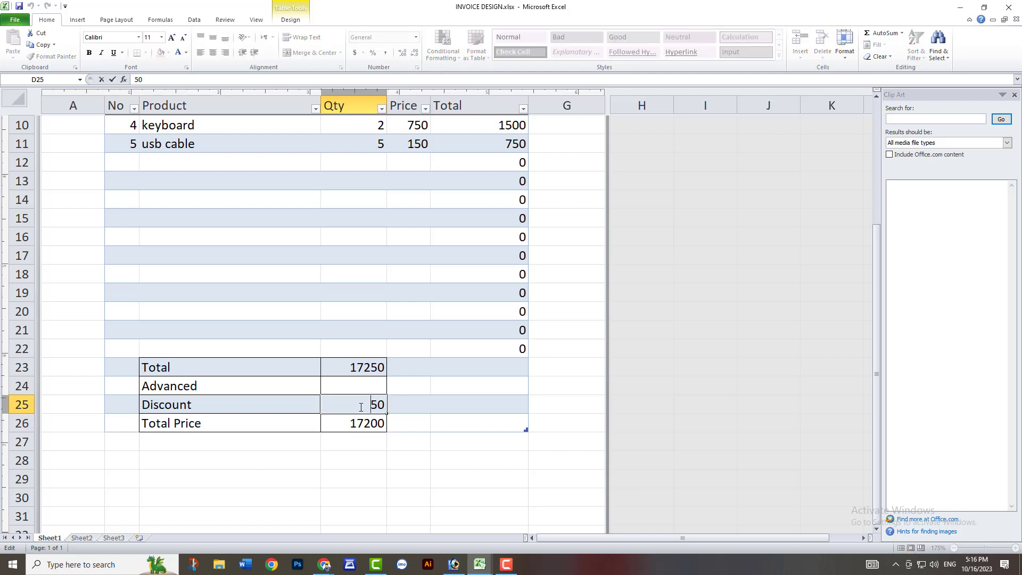
pyautogui.moveTo(361, 408); pyautogui.dragTo(382, 415)
pyautogui.press('BackSpace')
pyautogui.write('10%')
pyautogui.press('Return')
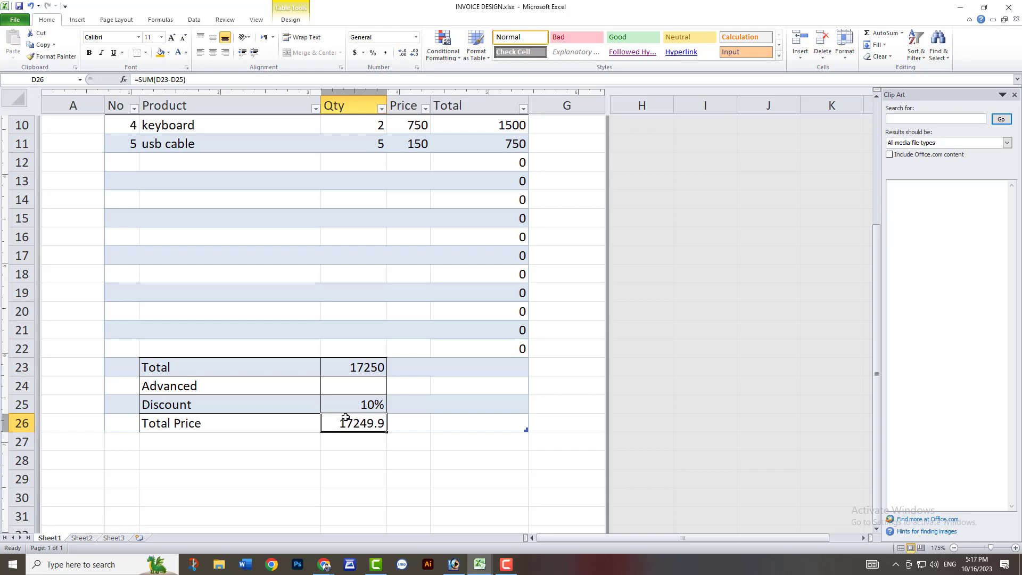
# Change the discount in D25 to 50%.
pyautogui.click(371, 405)
pyautogui.write('50')
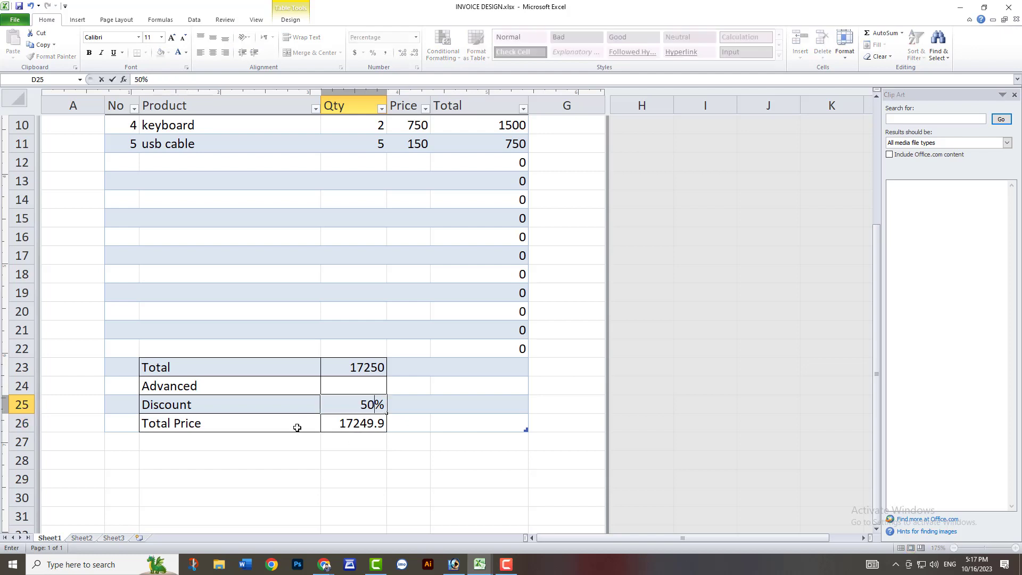
pyautogui.press('Return')
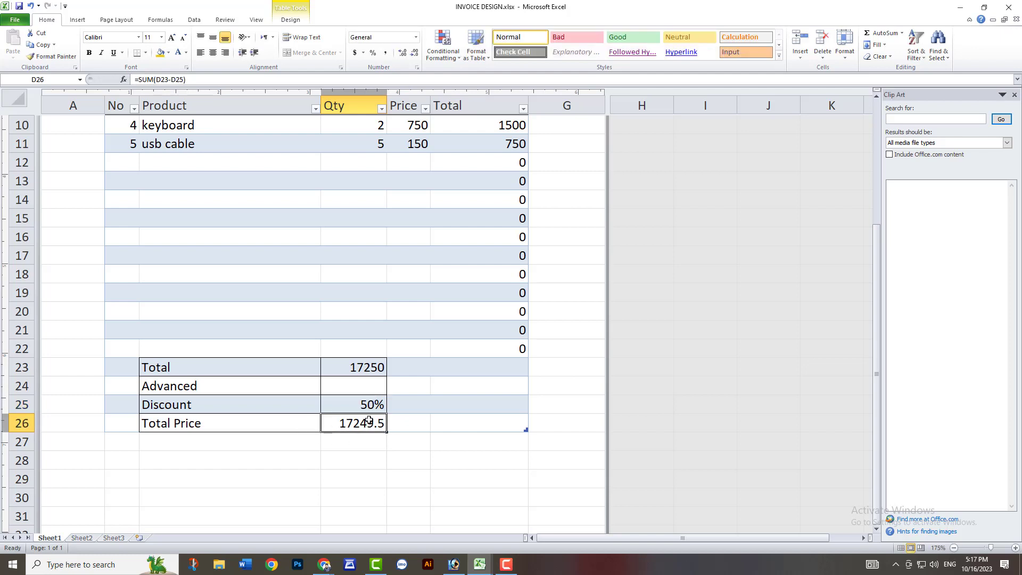
pyautogui.scroll(2, 369, 420)
pyautogui.scroll(-1, 372, 408)
pyautogui.doubleClick(377, 460)
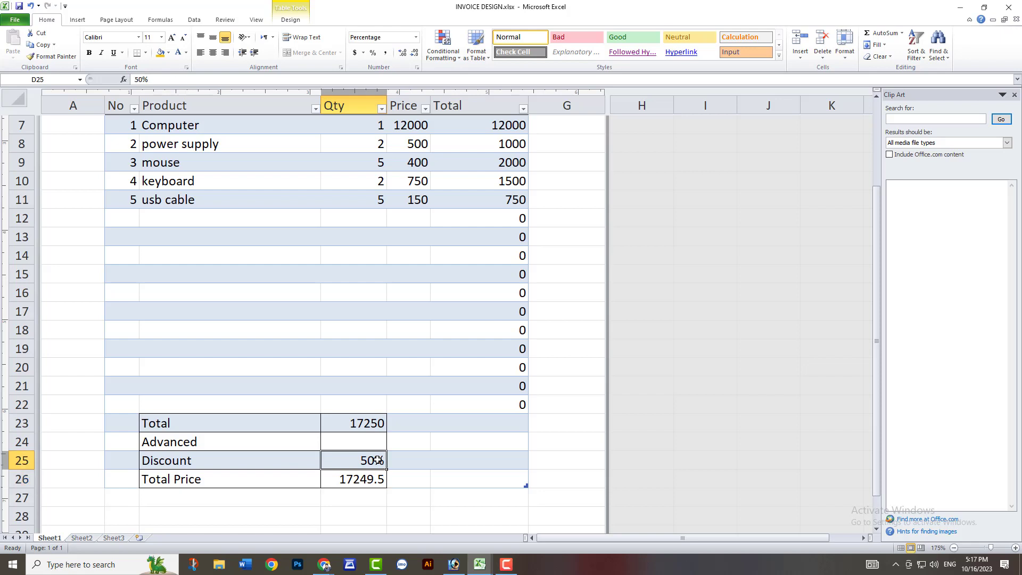
# Remove the SUM function name from the Total Price formula in D26 so it reads =(D23-D25).
pyautogui.doubleClick(385, 479)
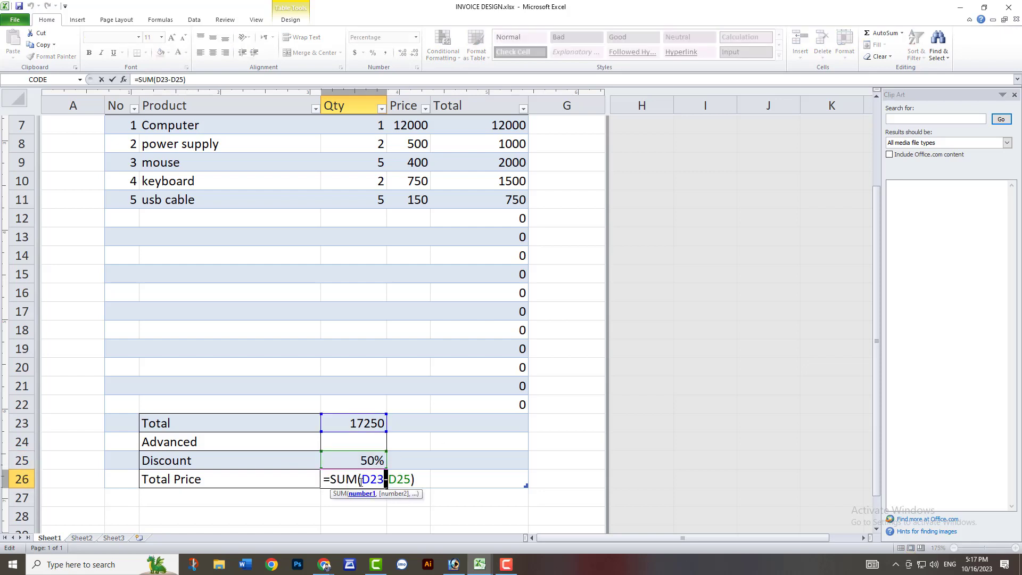
pyautogui.press('Left')
pyautogui.press('Left')
pyautogui.press('Left')
pyautogui.press('Left')
pyautogui.press('BackSpace')
pyautogui.press('BackSpace')
pyautogui.press('BackSpace')
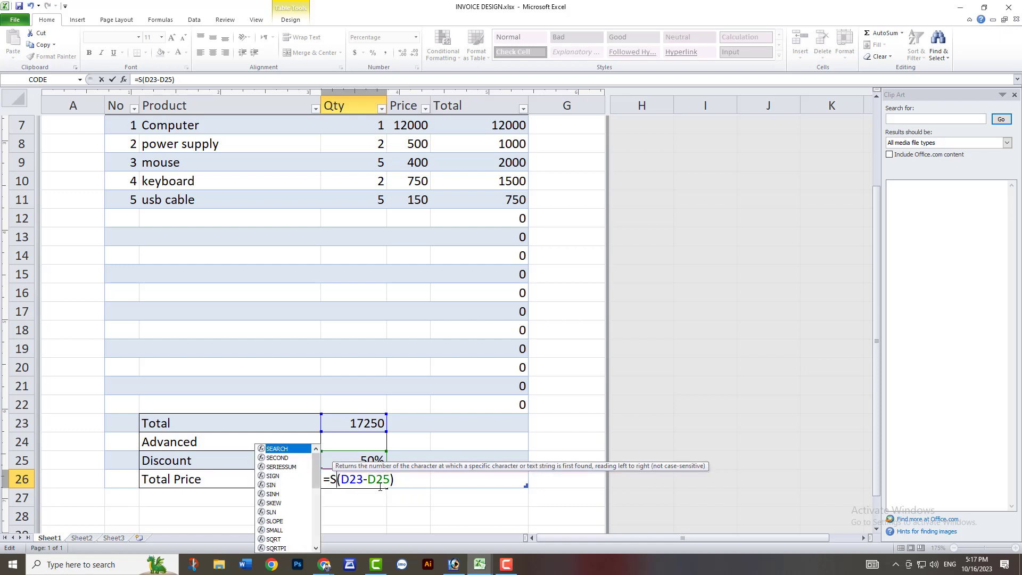
pyautogui.press('Return')
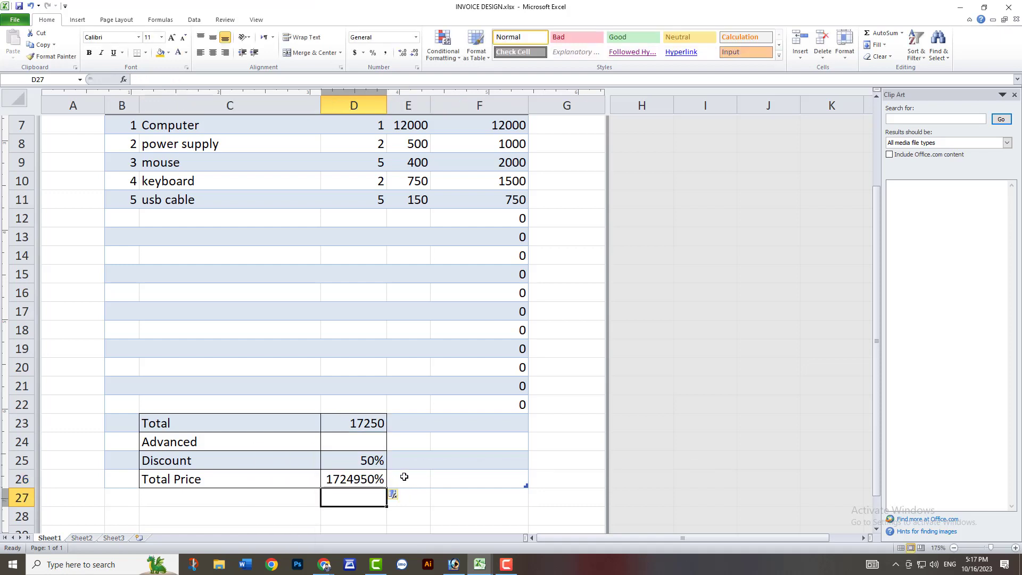
# Clear the discount value from D25.
pyautogui.click(375, 462)
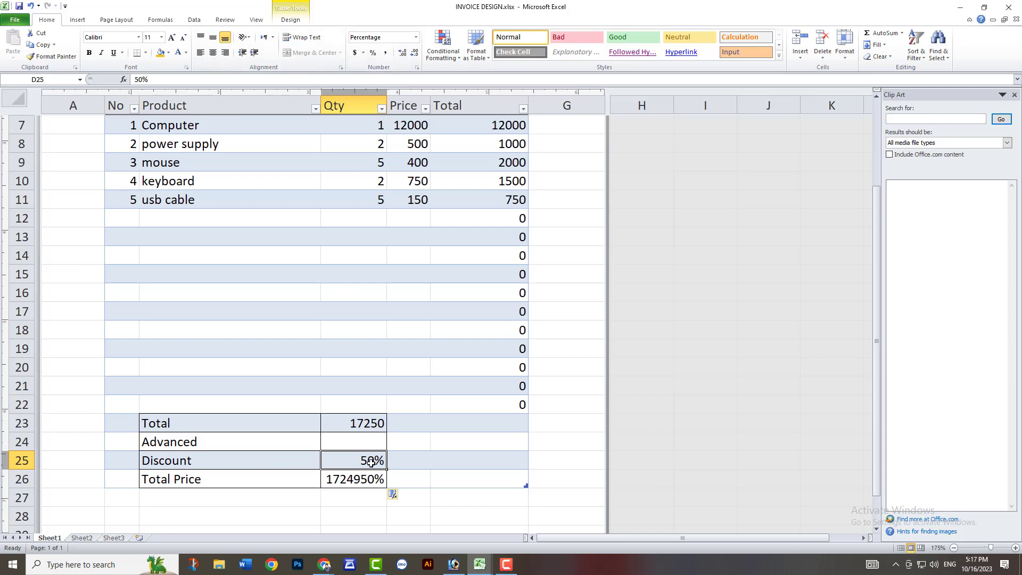
pyautogui.press('BackSpace')
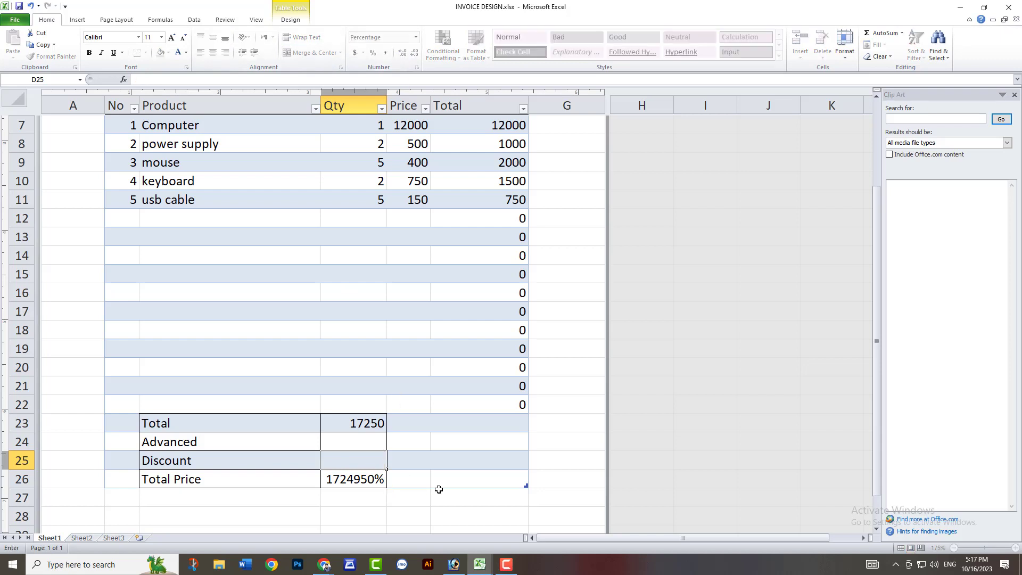
pyautogui.click(432, 495)
# Format the Total Price cell D26 as Currency, and narrow the Product column while widening the Qty column to fit the amount.
pyautogui.click(377, 479)
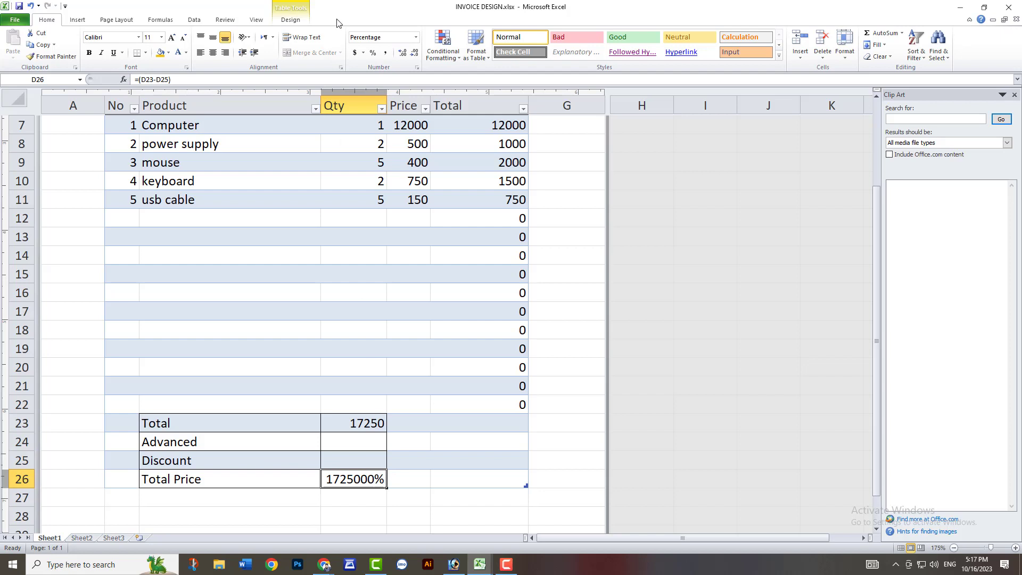
pyautogui.click(416, 37)
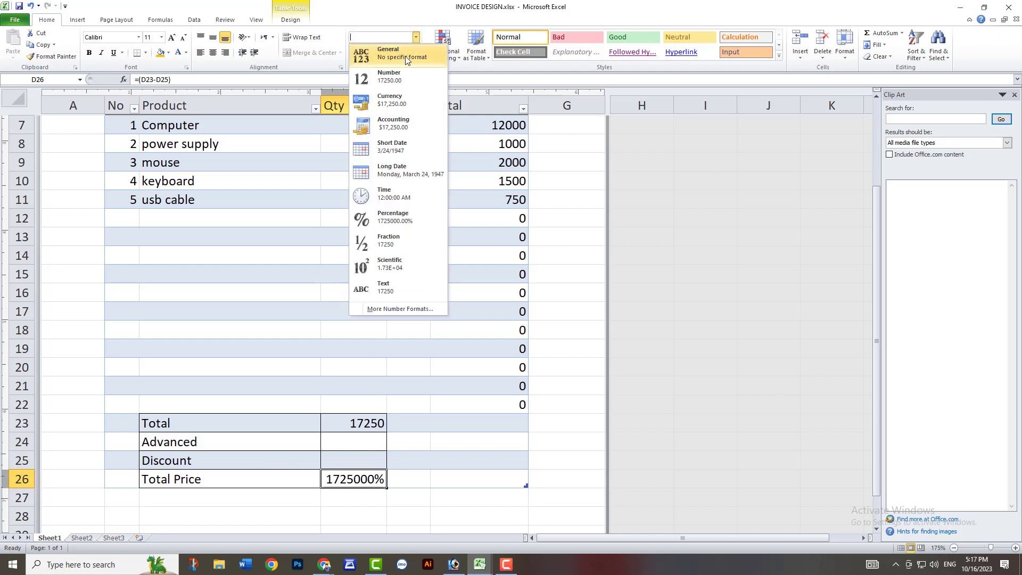
pyautogui.click(394, 101)
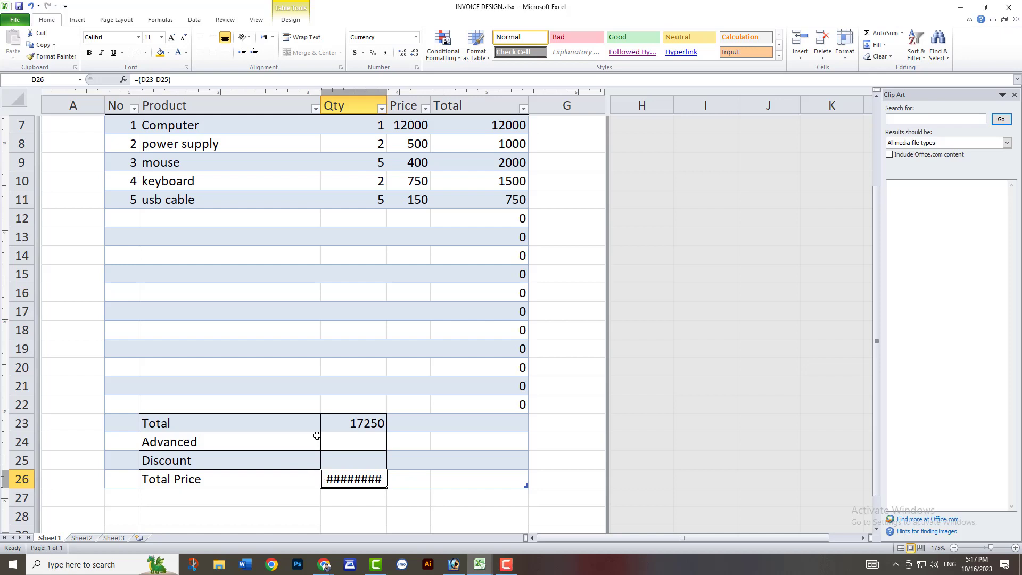
pyautogui.moveTo(319, 101); pyautogui.dragTo(305, 102)
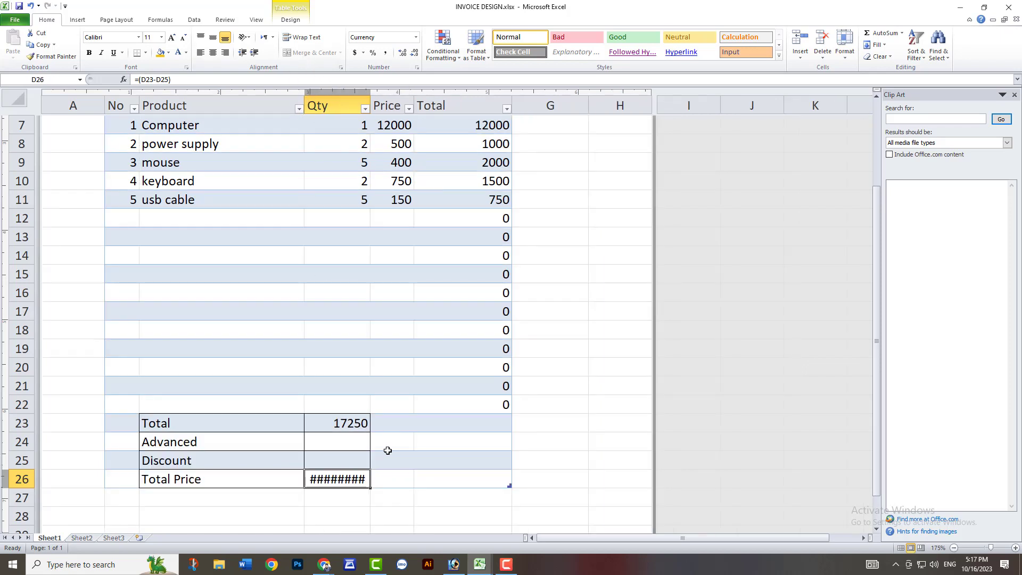
pyautogui.moveTo(371, 103); pyautogui.dragTo(388, 103)
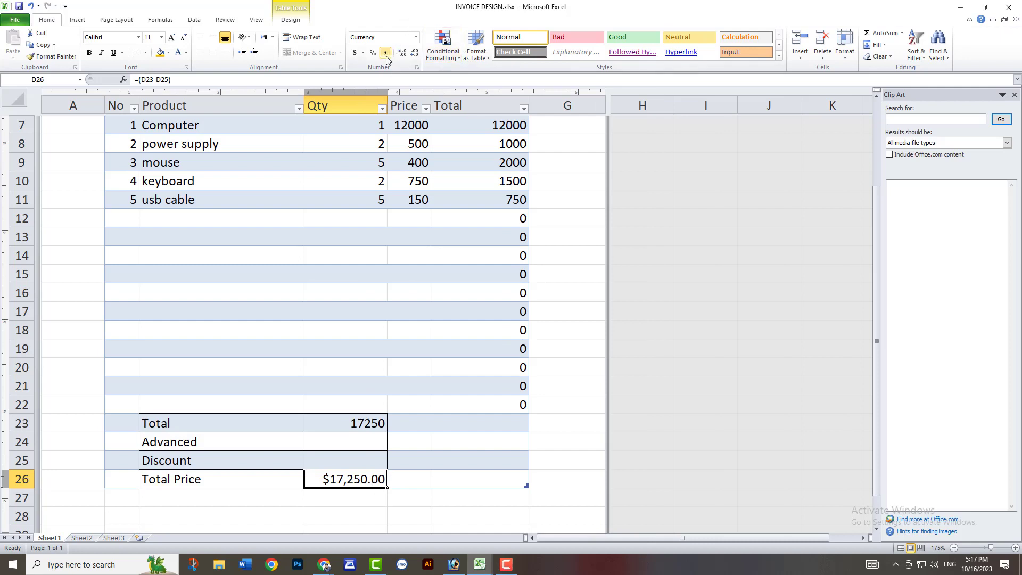
# Apply the Euro accounting format to the Total Price cell D26.
pyautogui.click(361, 54)
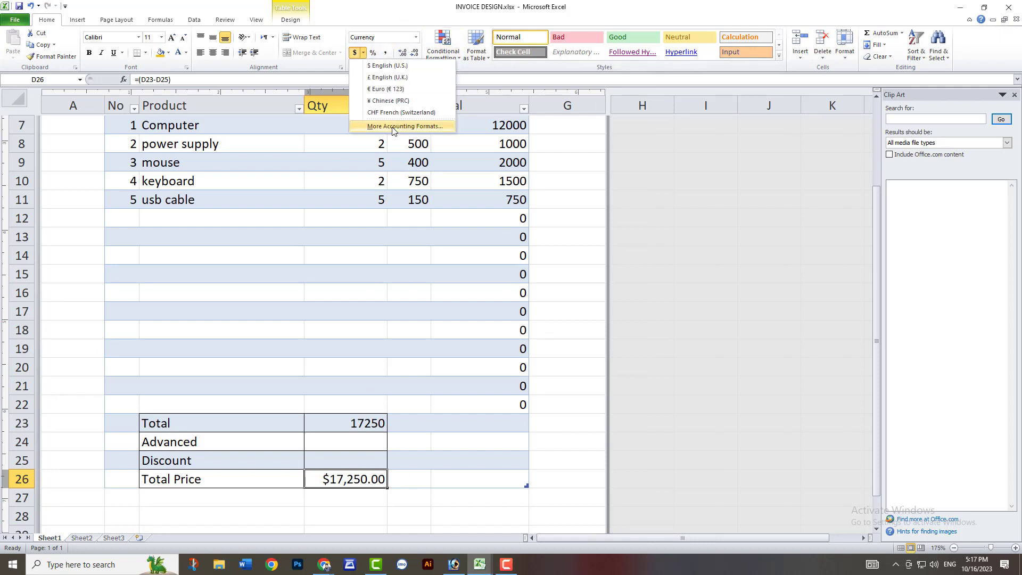
pyautogui.click(384, 89)
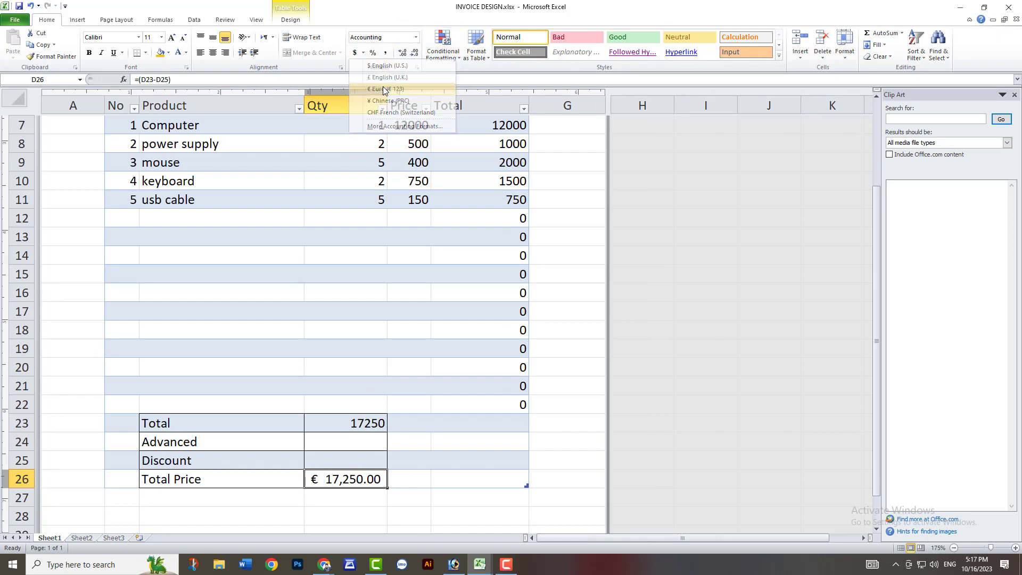
# Apply an Accounting format with the BDT symbol and 2 decimal places to the Total Price cell D26.
pyautogui.click(363, 53)
pyautogui.click(404, 126)
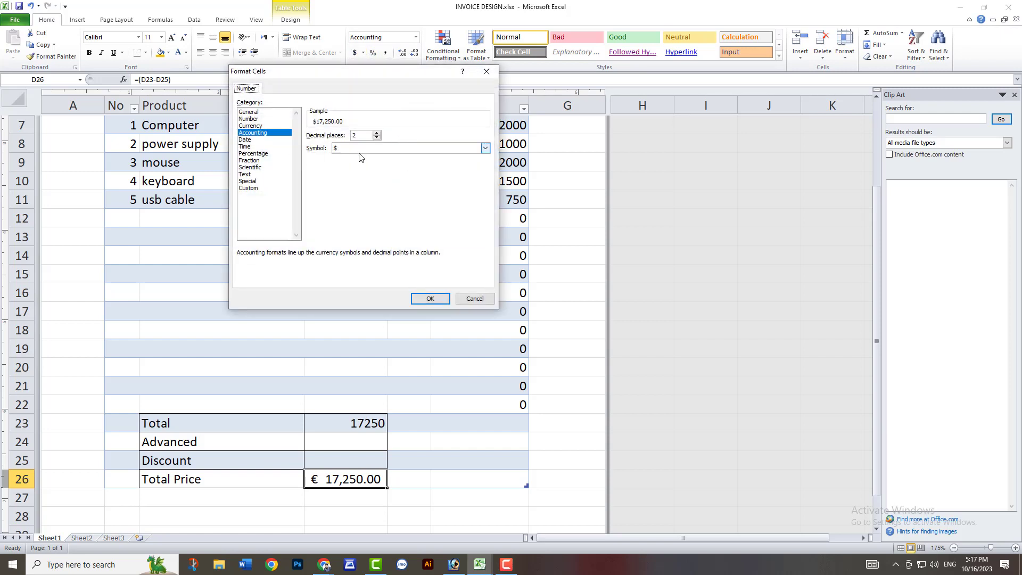
pyautogui.click(485, 148)
pyautogui.scroll(-15, 362, 184)
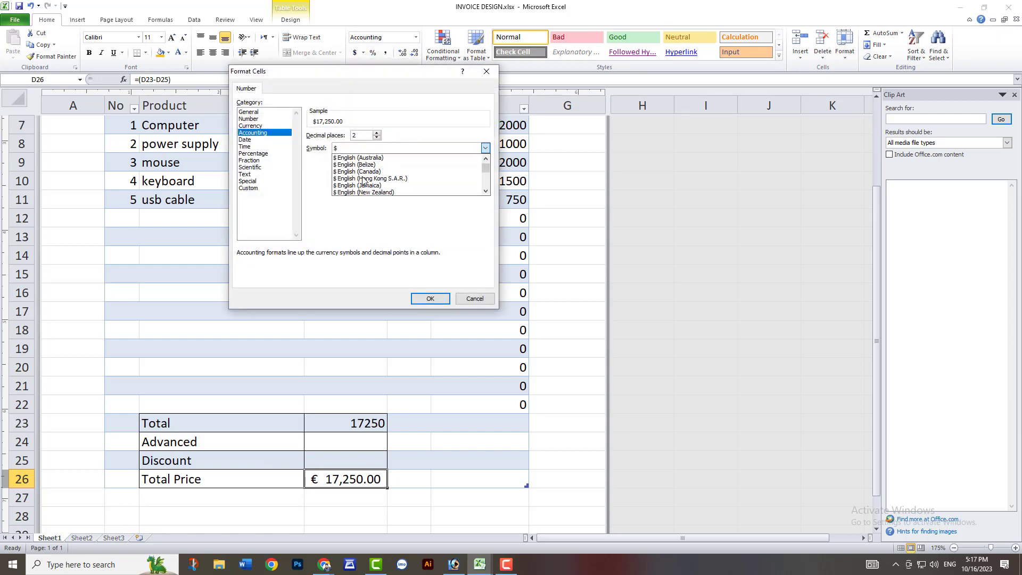
pyautogui.press('b')
pyautogui.press('b')
pyautogui.press('b')
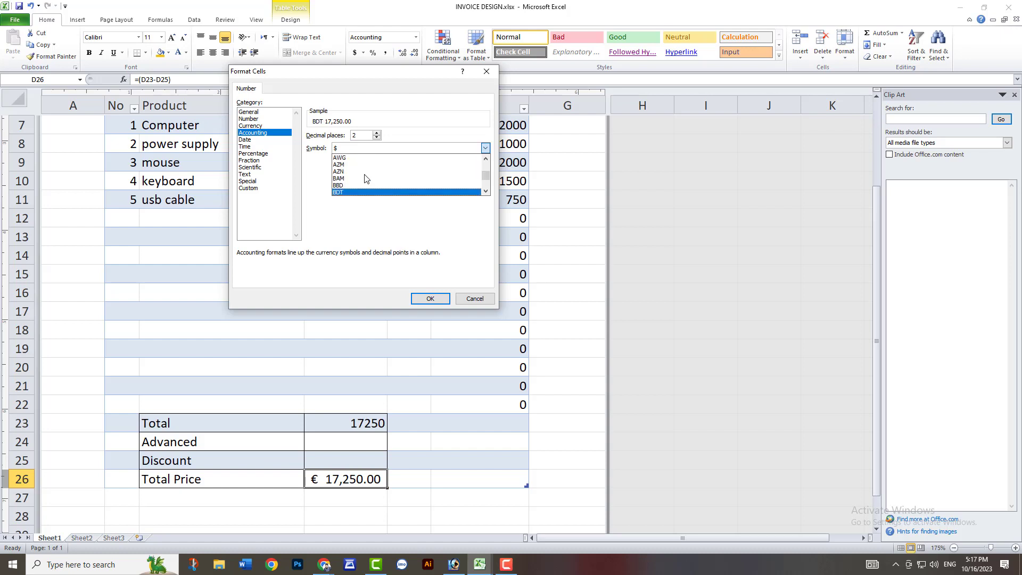
pyautogui.press('Return')
pyautogui.click(430, 299)
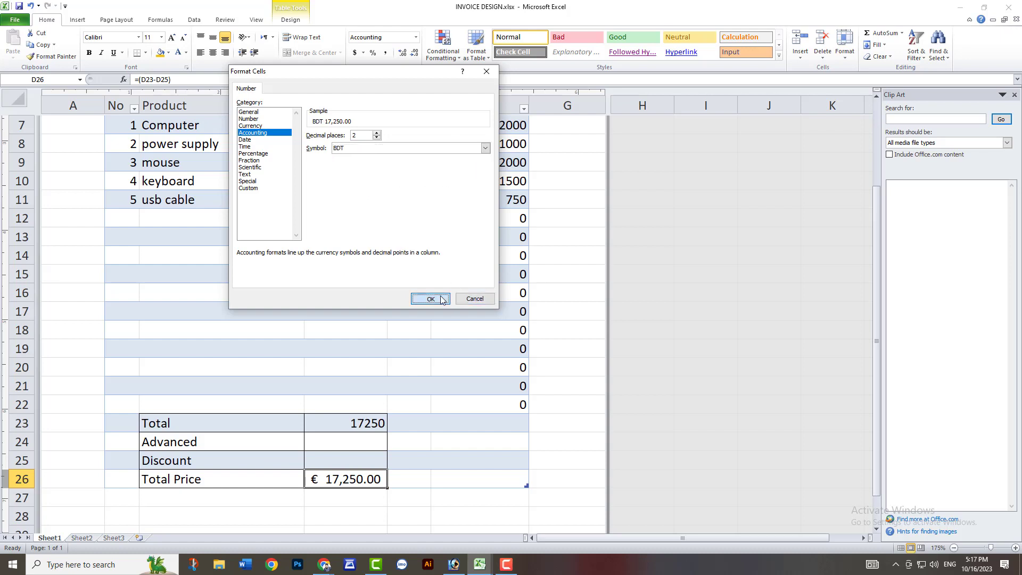
# Reduce the font size of the Total Price amount in D26 to 9 and make it bold.
pyautogui.click(183, 37)
pyautogui.click(183, 38)
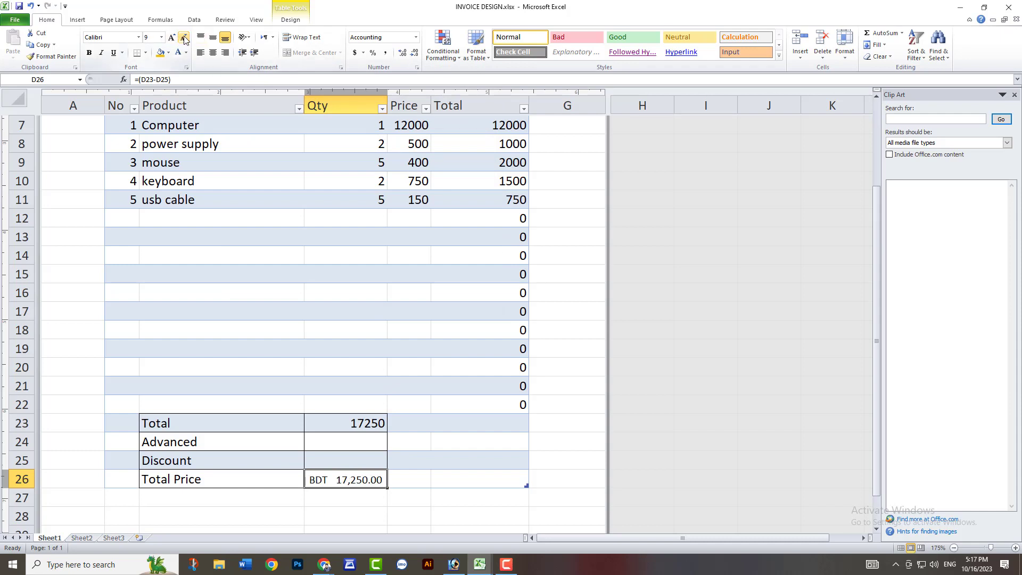
pyautogui.click(452, 479)
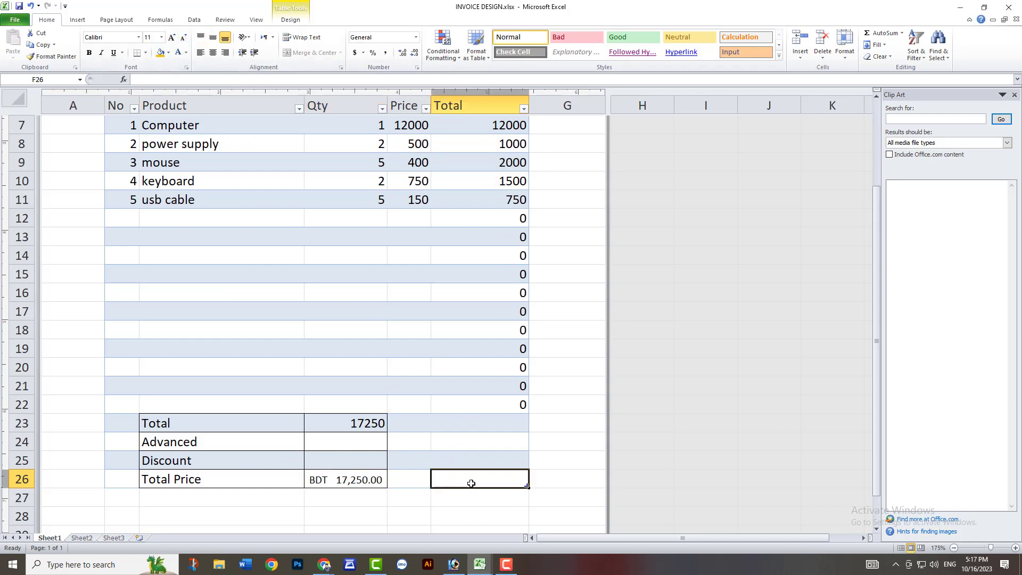
pyautogui.click(378, 480)
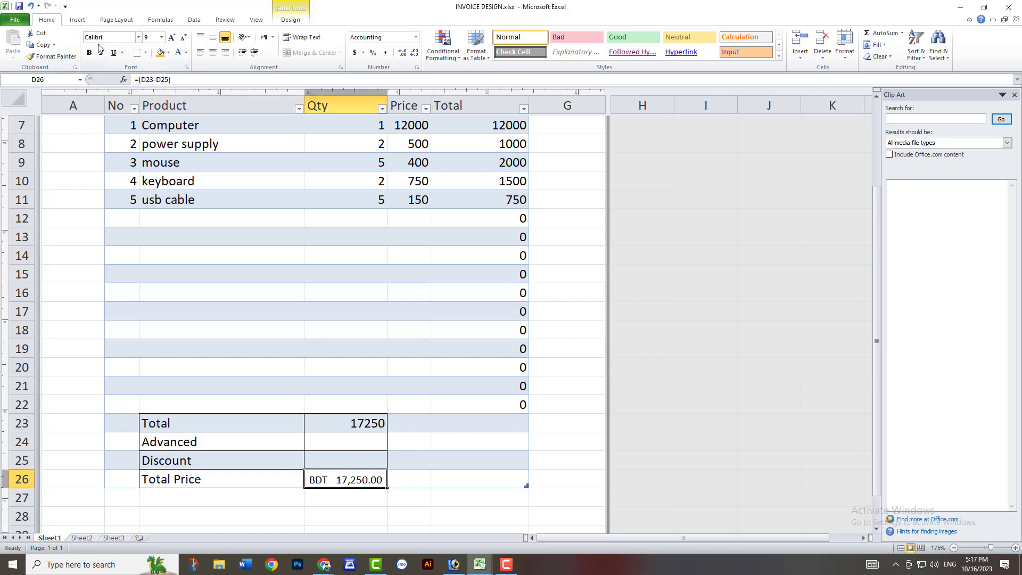
# Reduce the Total Price amount in D26 to zero decimal places.
pyautogui.click(403, 54)
pyautogui.click(415, 54)
pyautogui.click(415, 54)
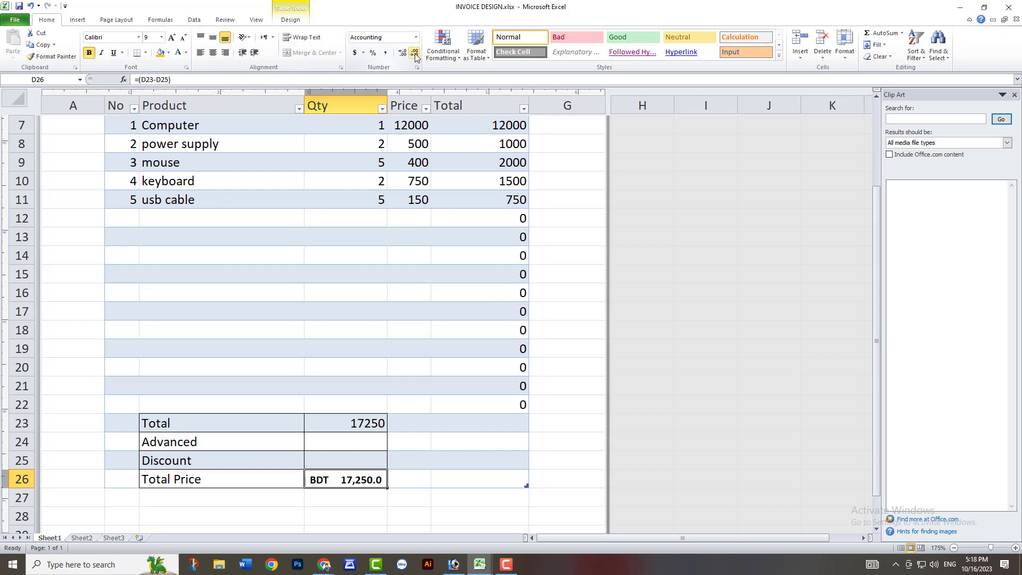
pyautogui.click(415, 54)
pyautogui.click(373, 424)
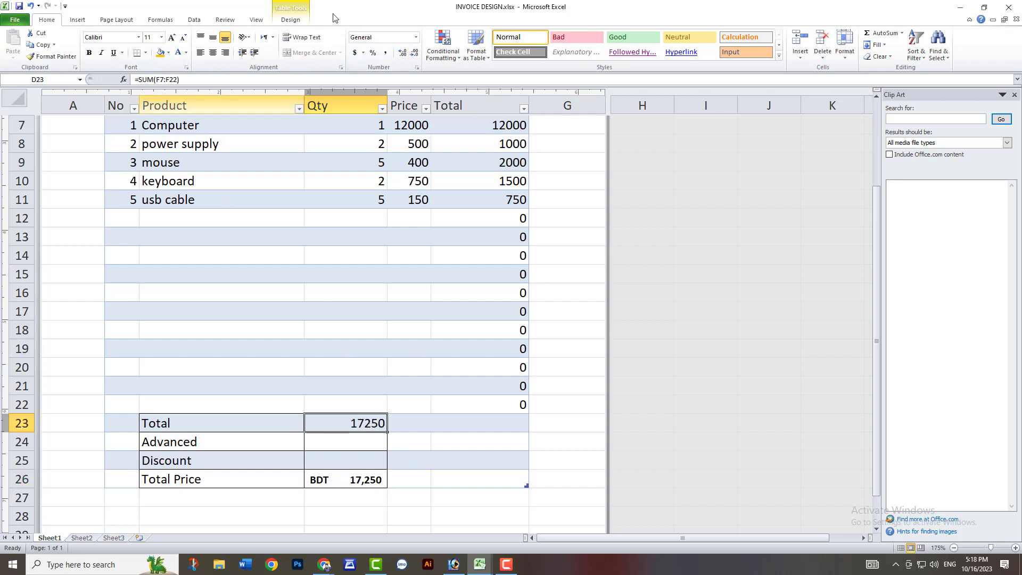
# Try to copy a cell format onto the Total amount in D23, using the empty cell D22 as the Format Painter source.
pyautogui.click(380, 482)
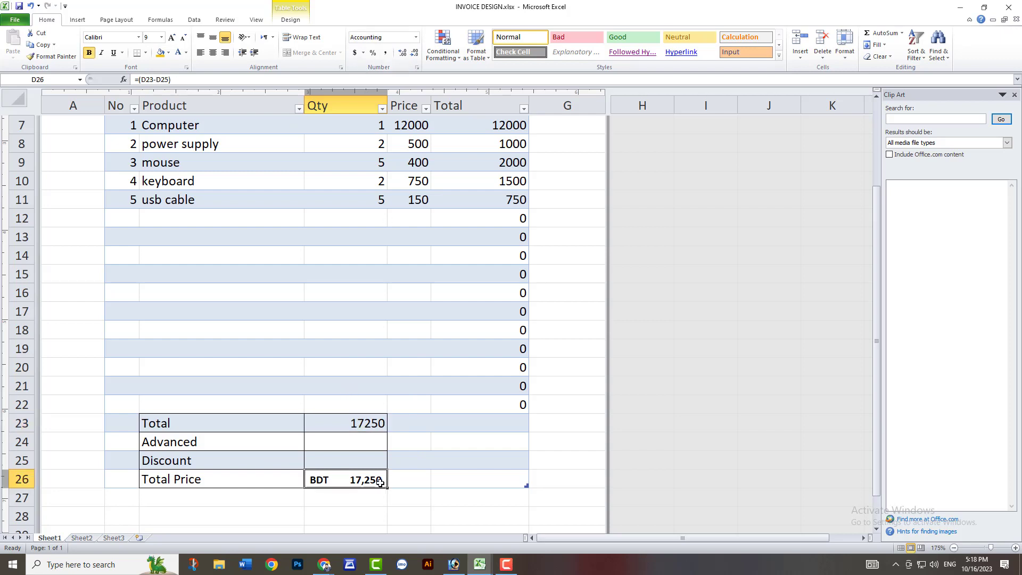
pyautogui.hotkey('ctrl', 'c')
pyautogui.click(376, 406)
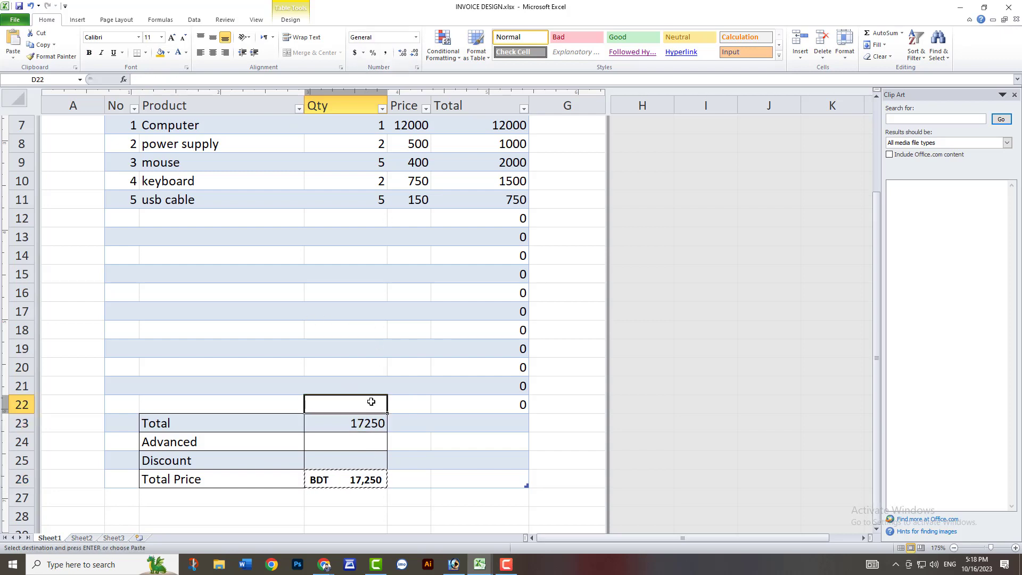
pyautogui.click(53, 56)
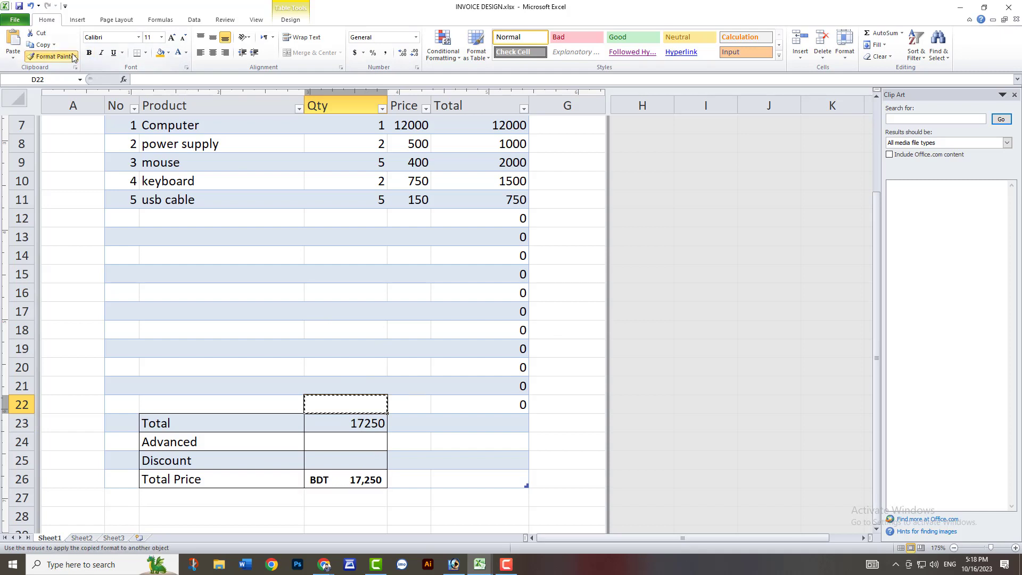
pyautogui.click(373, 426)
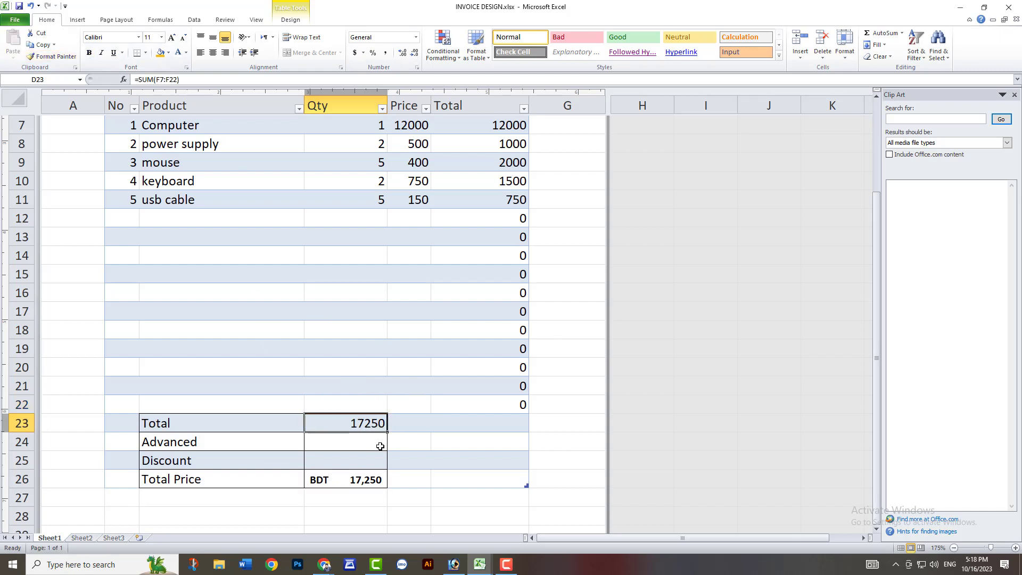
# Copy the Total Price cell's BDT formatting from D26 onto the Total amount in D23 with Format Painter.
pyautogui.click(364, 485)
pyautogui.click(49, 57)
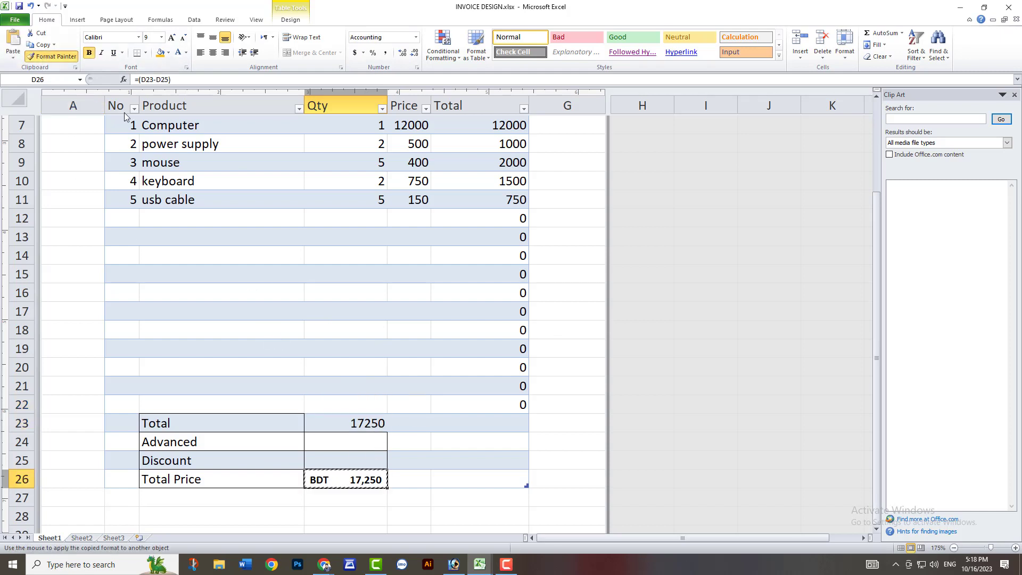
pyautogui.click(373, 424)
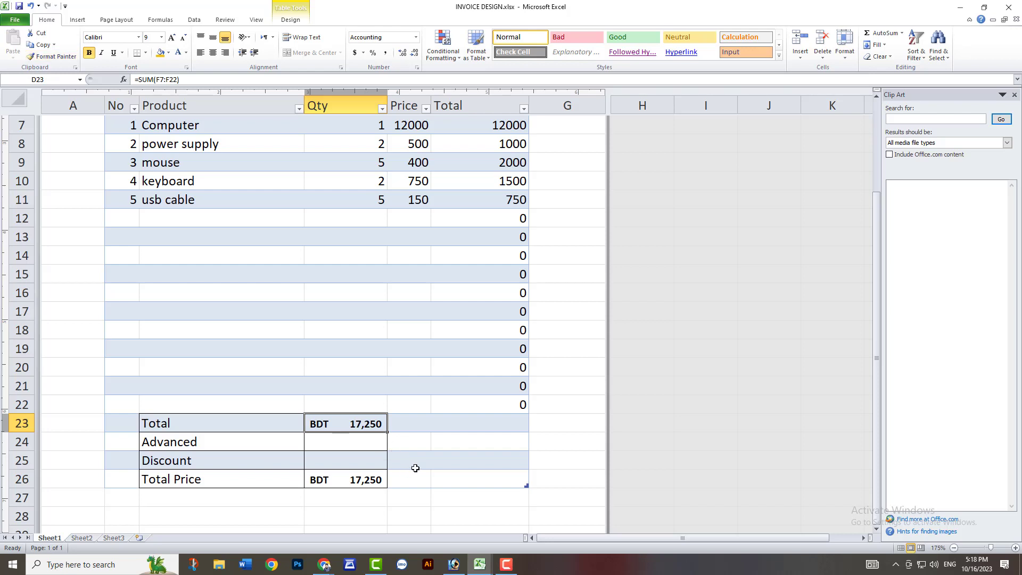
# Check the formulas in the Total and Total Price cells, and enter 10% as the Discount in D25.
pyautogui.doubleClick(366, 420)
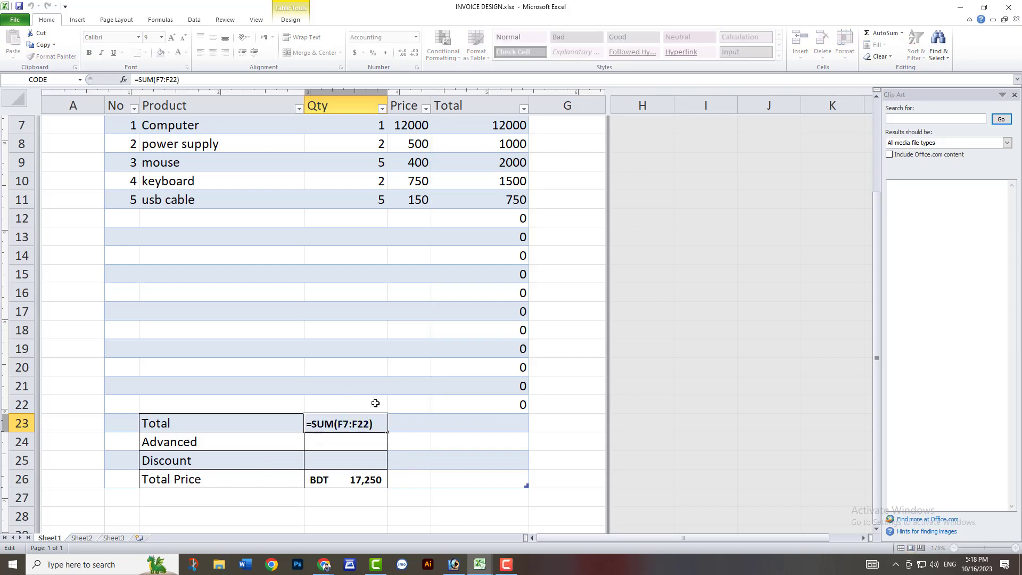
pyautogui.press('Return')
pyautogui.doubleClick(367, 483)
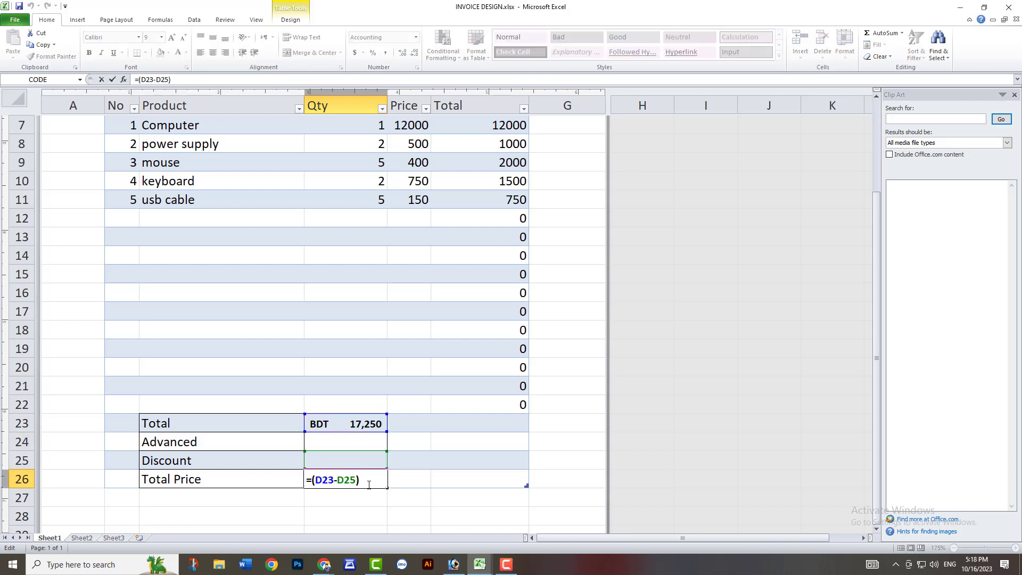
pyautogui.press('Return')
pyautogui.click(370, 465)
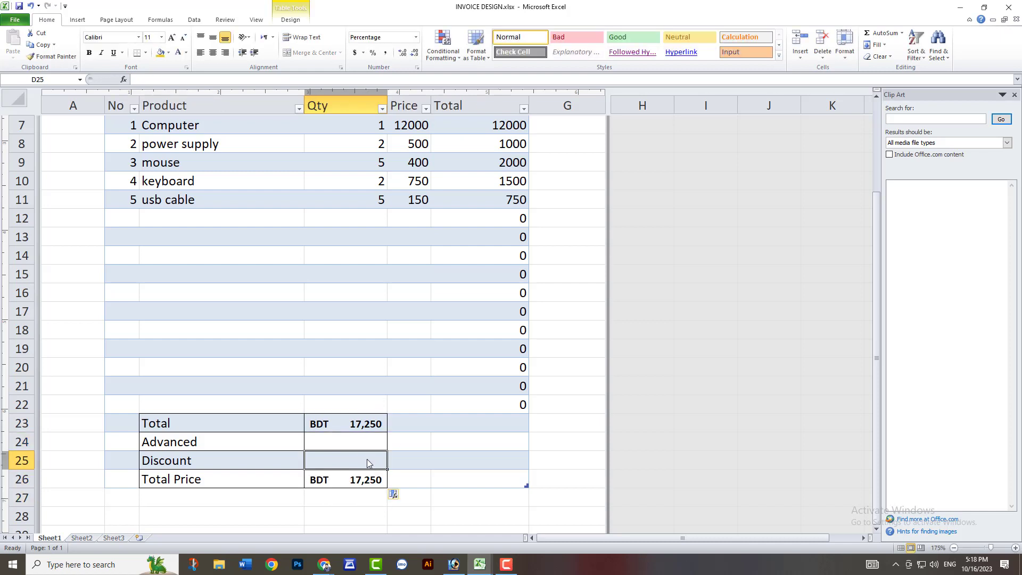
pyautogui.write('10%')
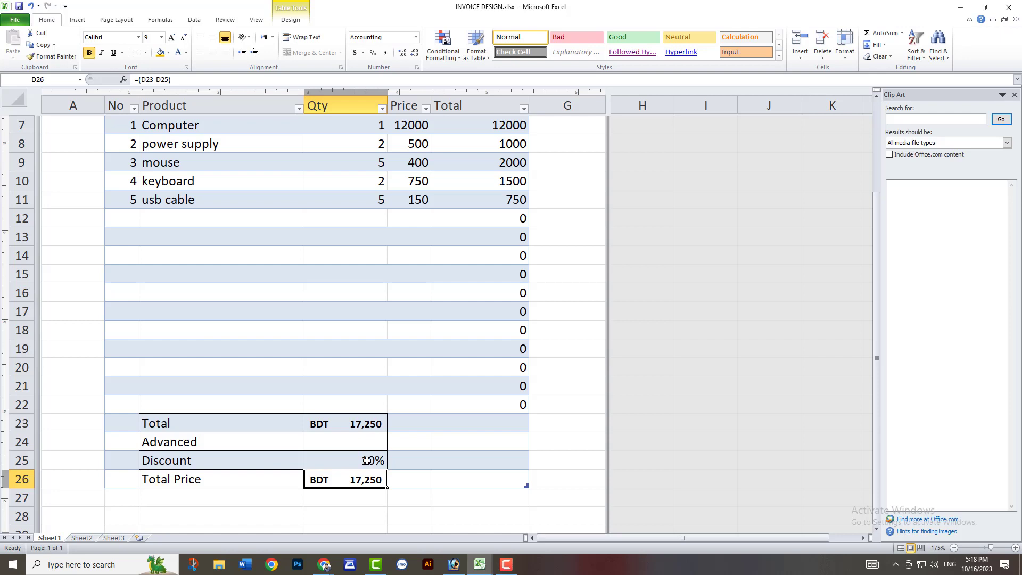
# Try wrapping the Total Price formula in D26 in a SUM function, as =SUM(D23-D25).
pyautogui.doubleClick(373, 480)
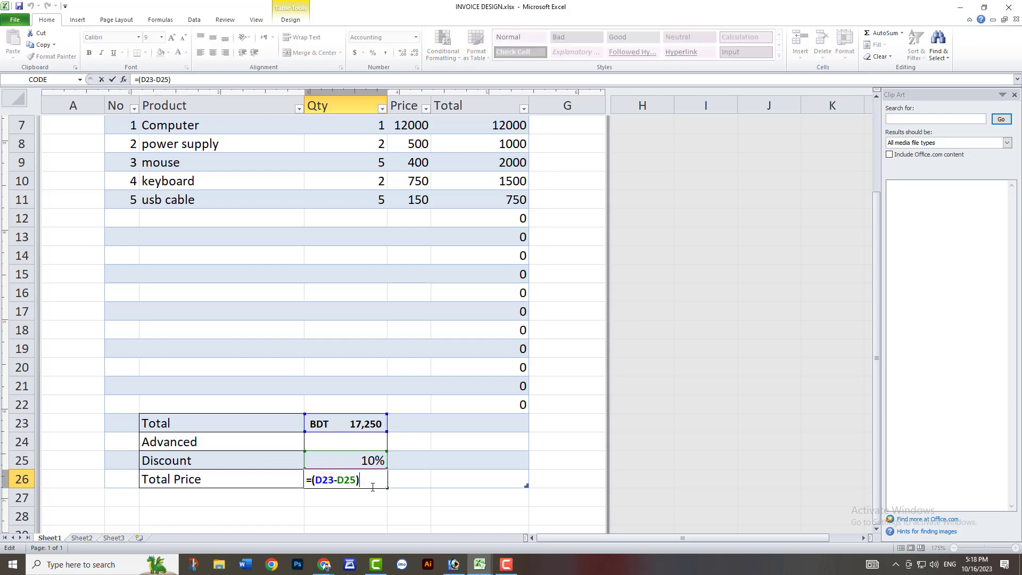
pyautogui.click(378, 461)
pyautogui.doubleClick(375, 479)
pyautogui.press('Home')
pyautogui.press('Right')
pyautogui.write('sum')
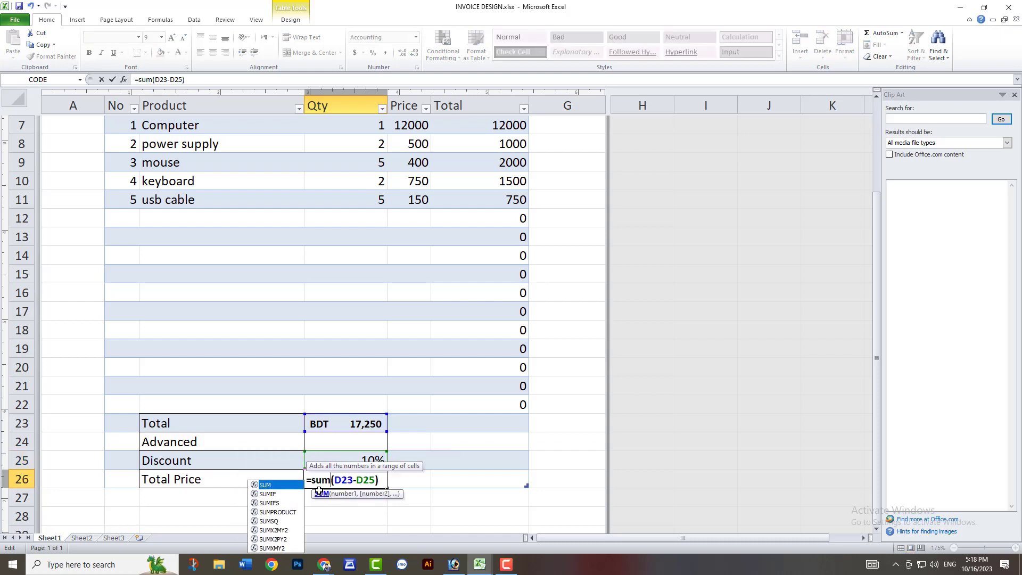
pyautogui.press('Return')
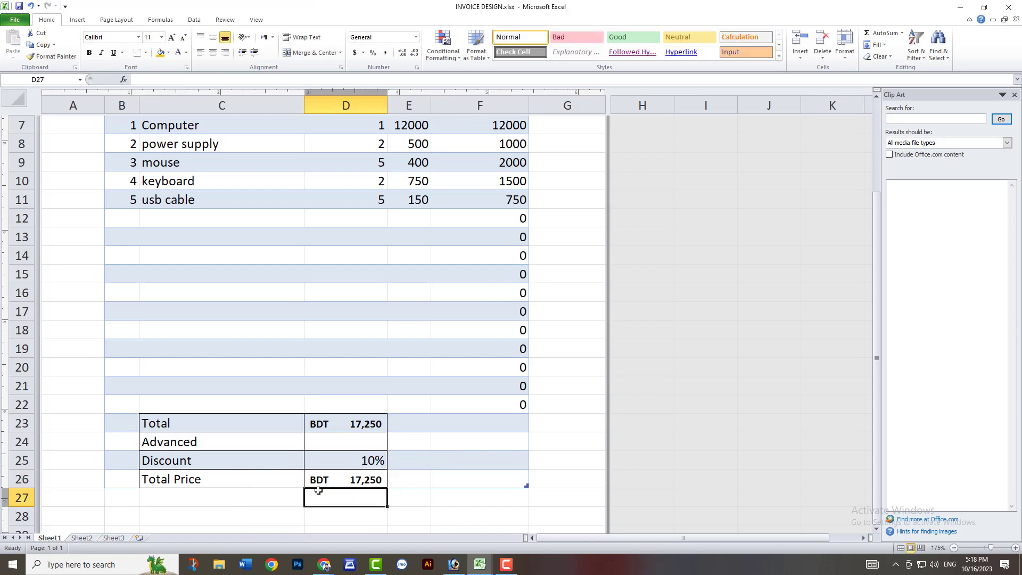
# Try the entry 10-% as the Discount in D25, and undo it together with the SUM edit in D26.
pyautogui.click(376, 459)
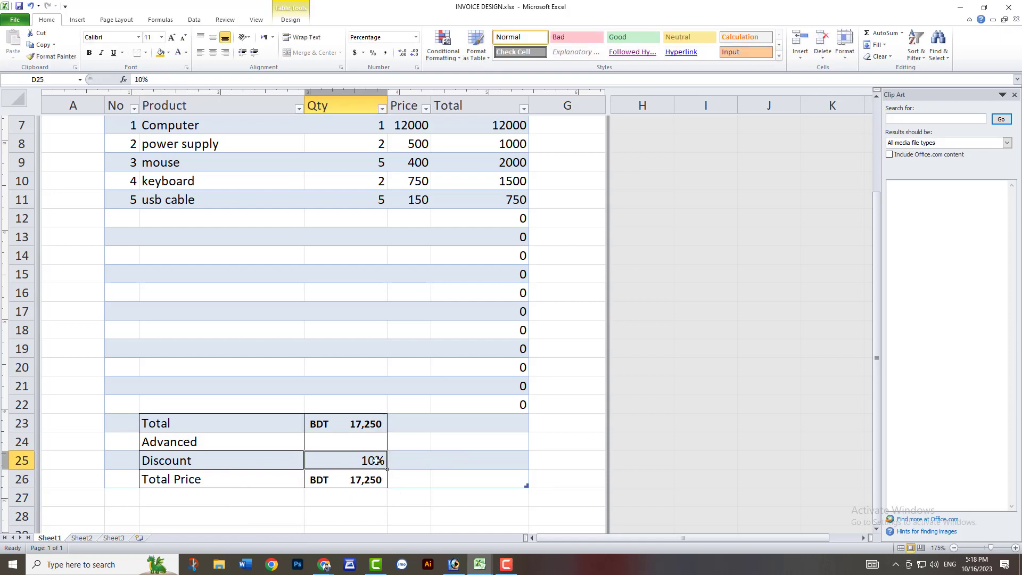
pyautogui.doubleClick(375, 460)
pyautogui.write('-')
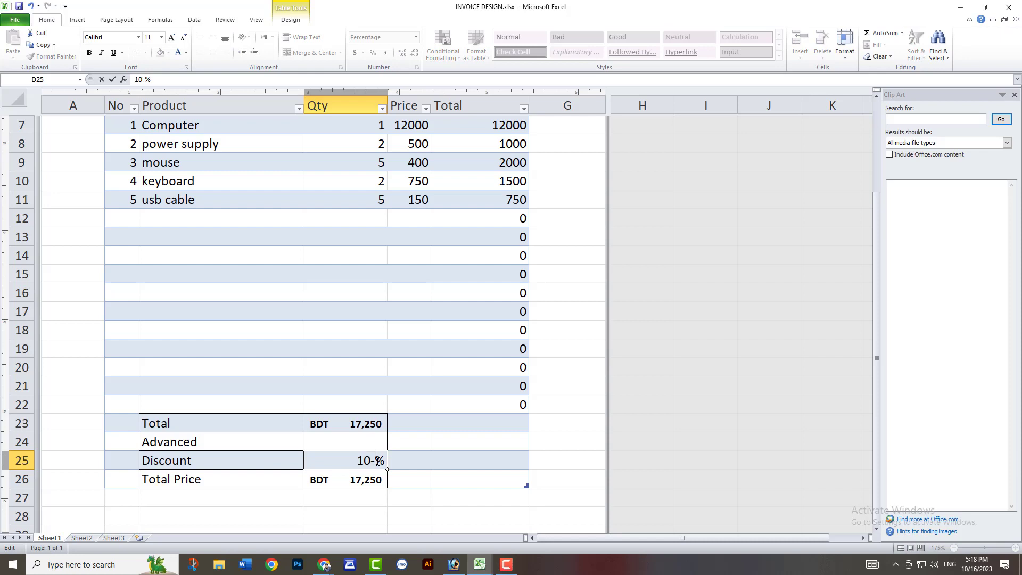
pyautogui.press('Return')
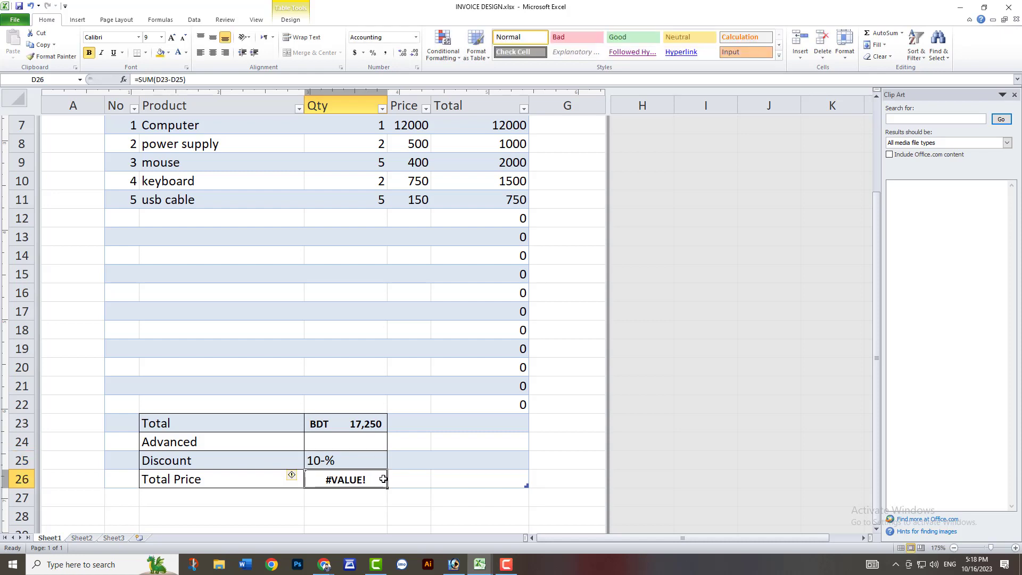
pyautogui.hotkey('ctrl', 'z')
pyautogui.hotkey('ctrl', 'z')
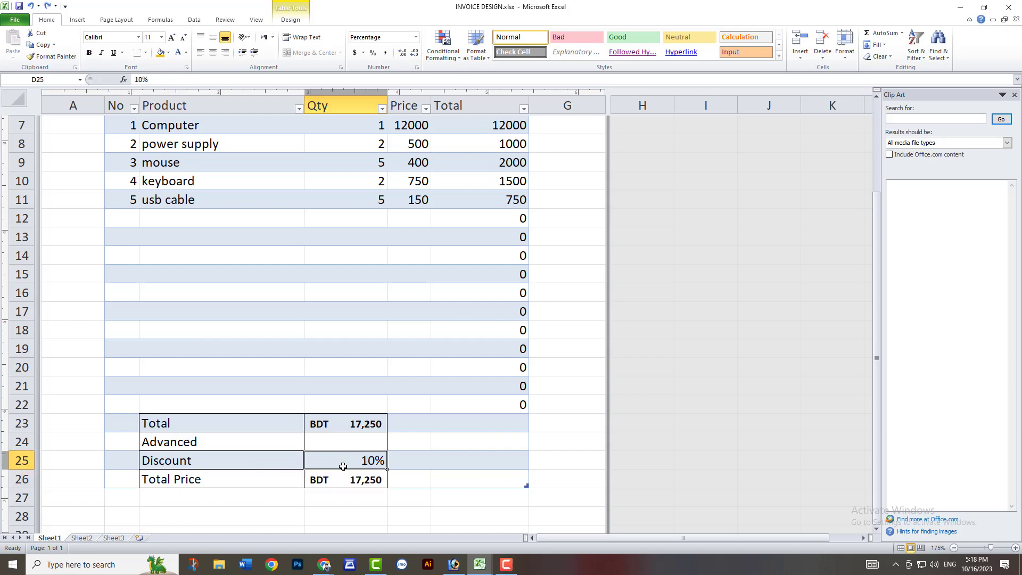
# Set the Discount in D25 to 50%.
pyautogui.click(373, 459)
pyautogui.write('50')
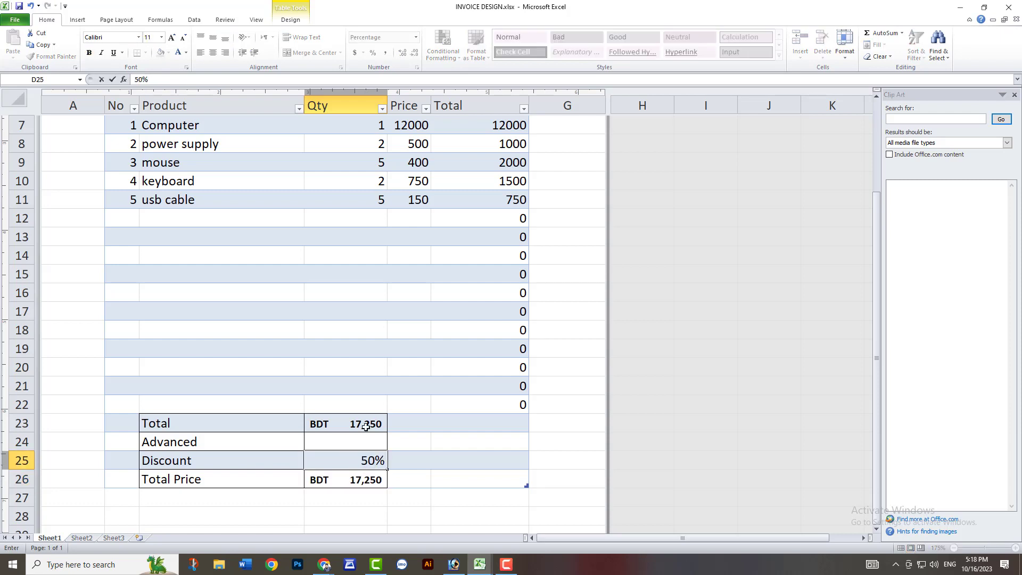
pyautogui.click(424, 489)
# Switch the Discount cell D25 to the General number format and enter a discount of 250.
pyautogui.click(377, 461)
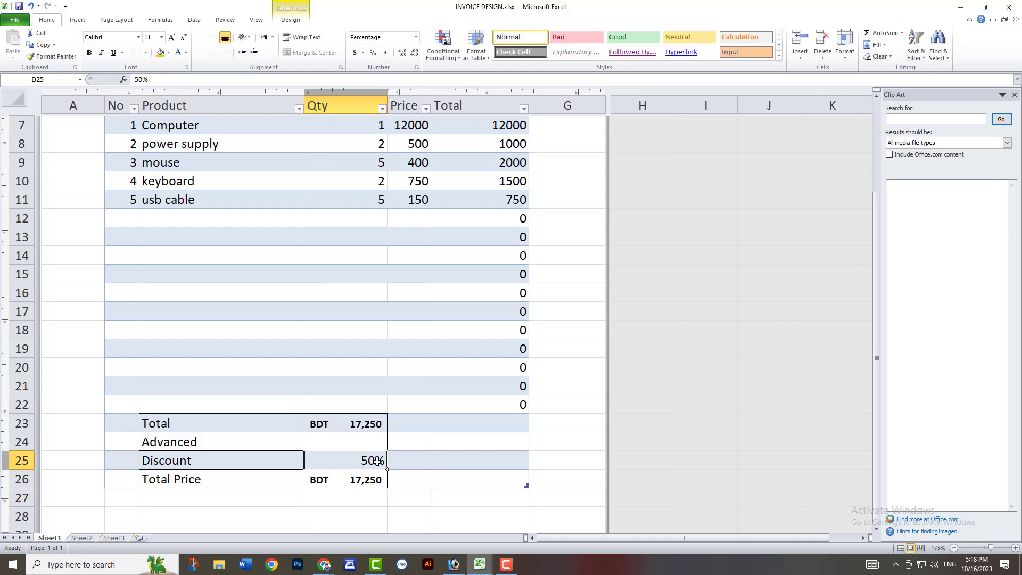
pyautogui.click(416, 36)
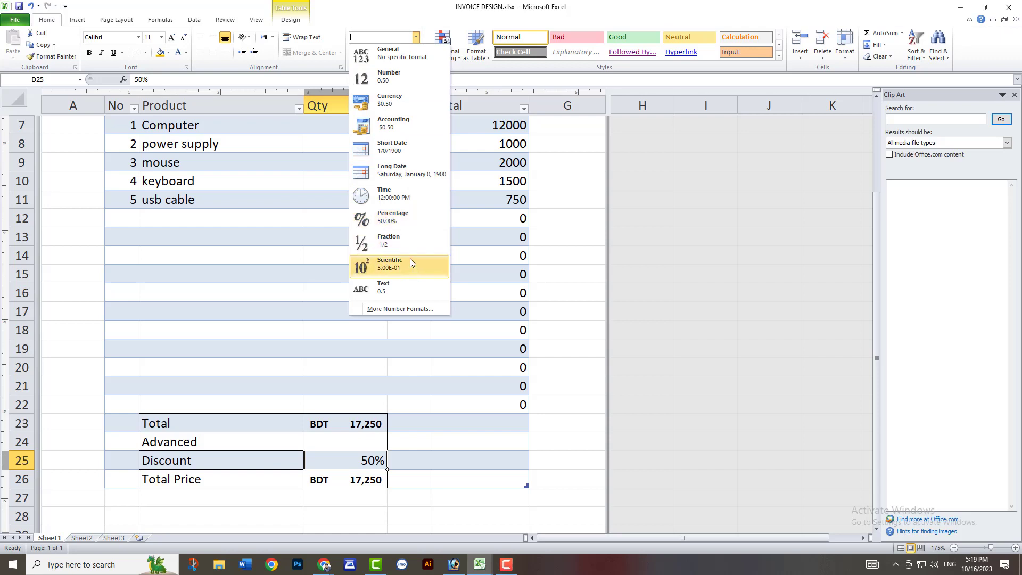
pyautogui.click(374, 54)
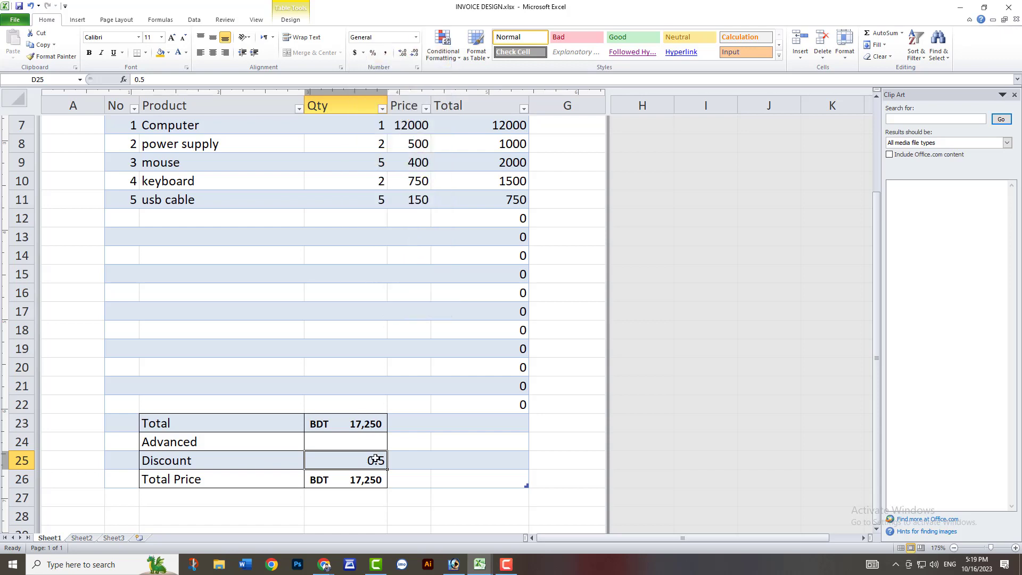
pyautogui.write('250')
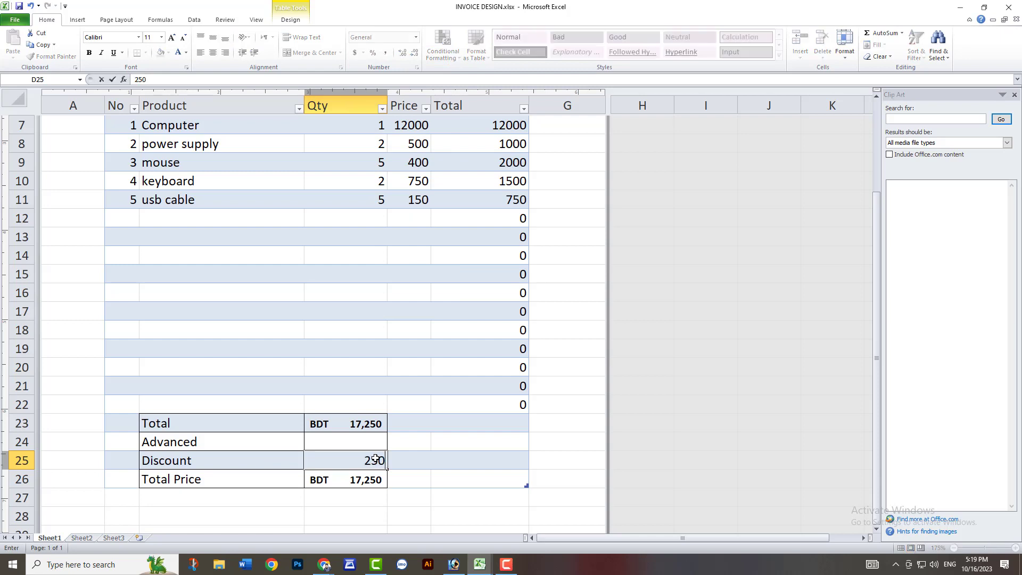
pyautogui.press('Return')
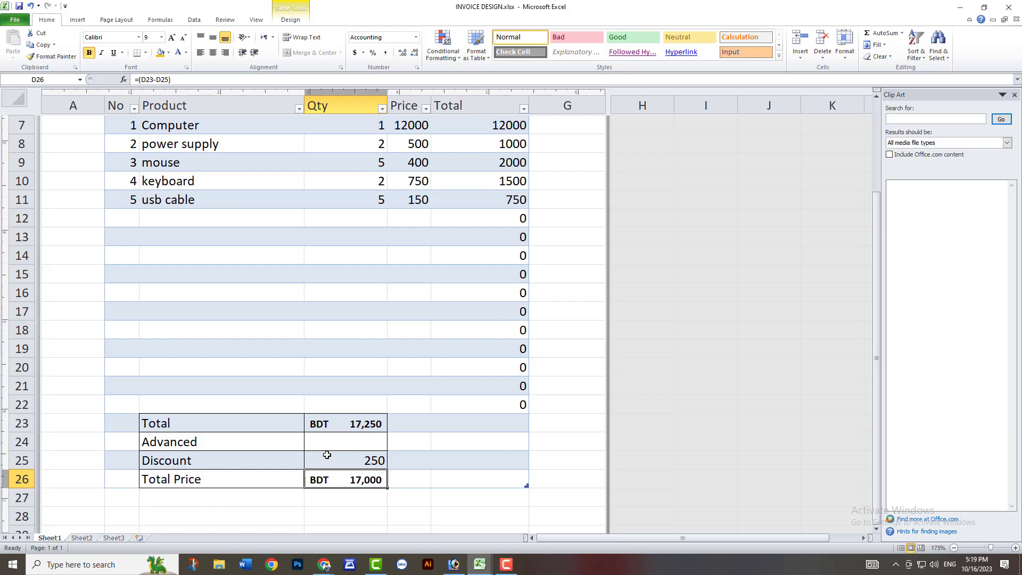
# Enter 500 as the Advanced amount in D24.
pyautogui.click(343, 445)
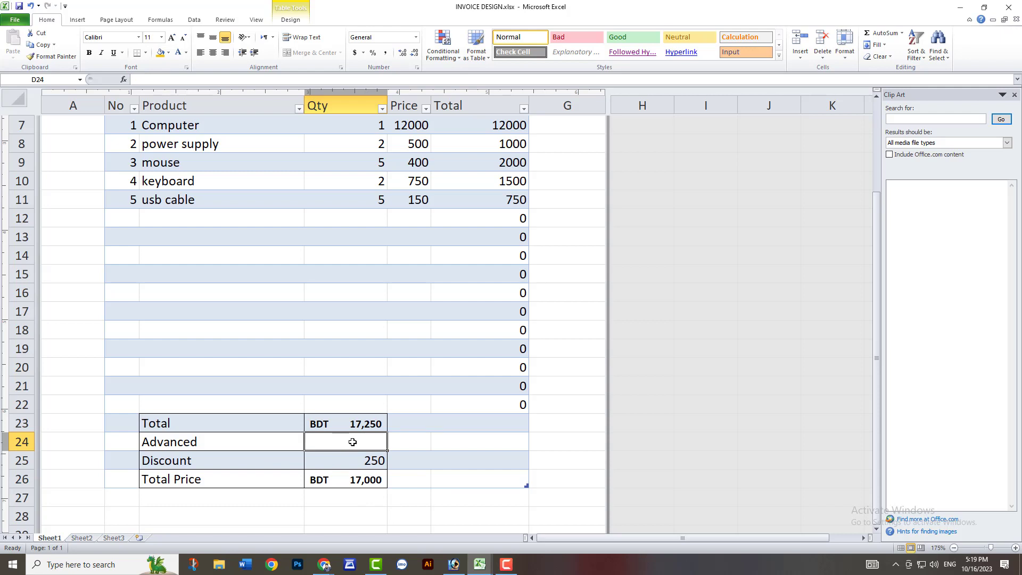
pyautogui.doubleClick(353, 443)
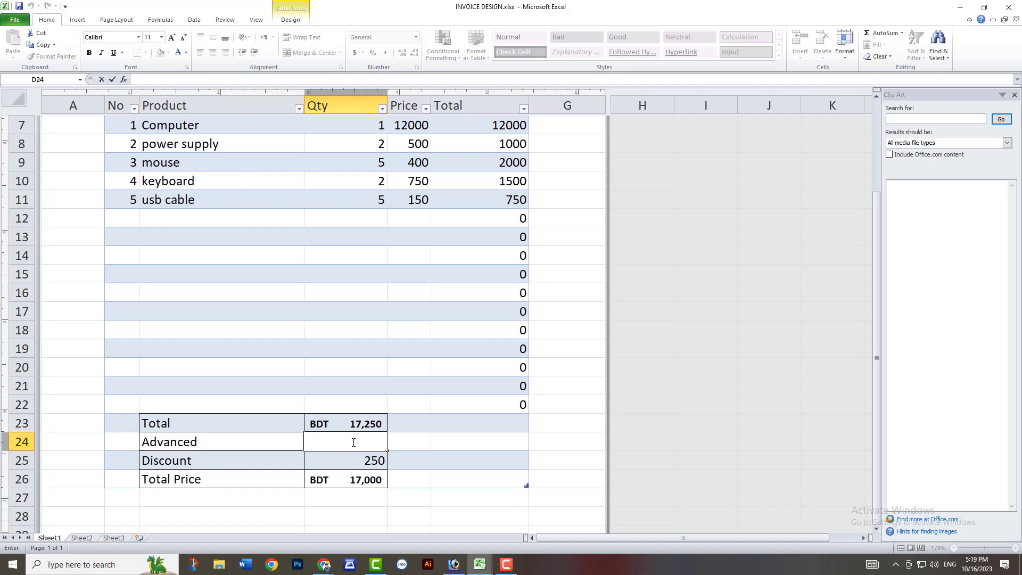
pyautogui.write('500')
pyautogui.press('Return')
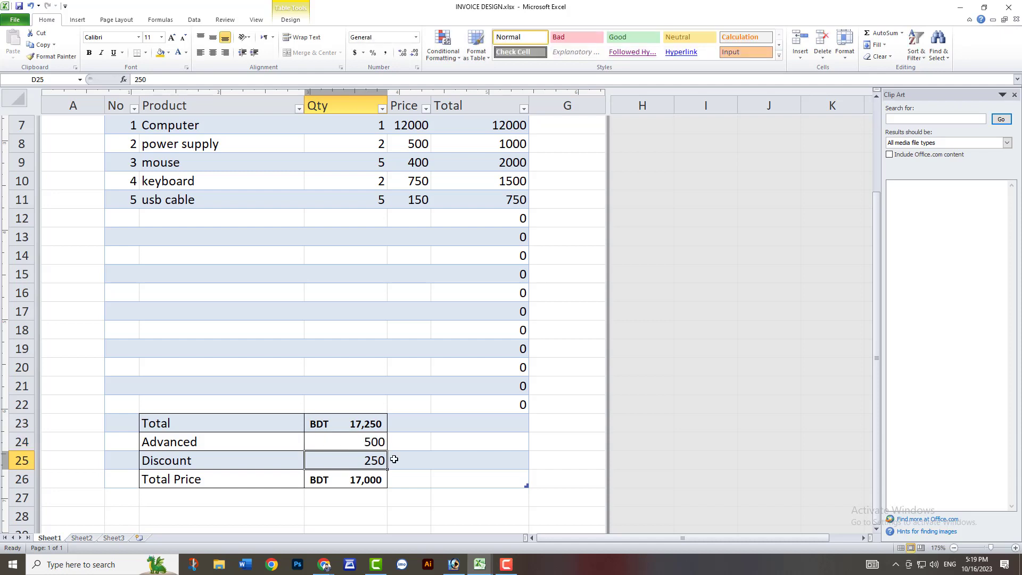
# Extend the Total Price formula in D26 to also subtract the Advanced amount, as =(D23-D25-D24).
pyautogui.doubleClick(362, 481)
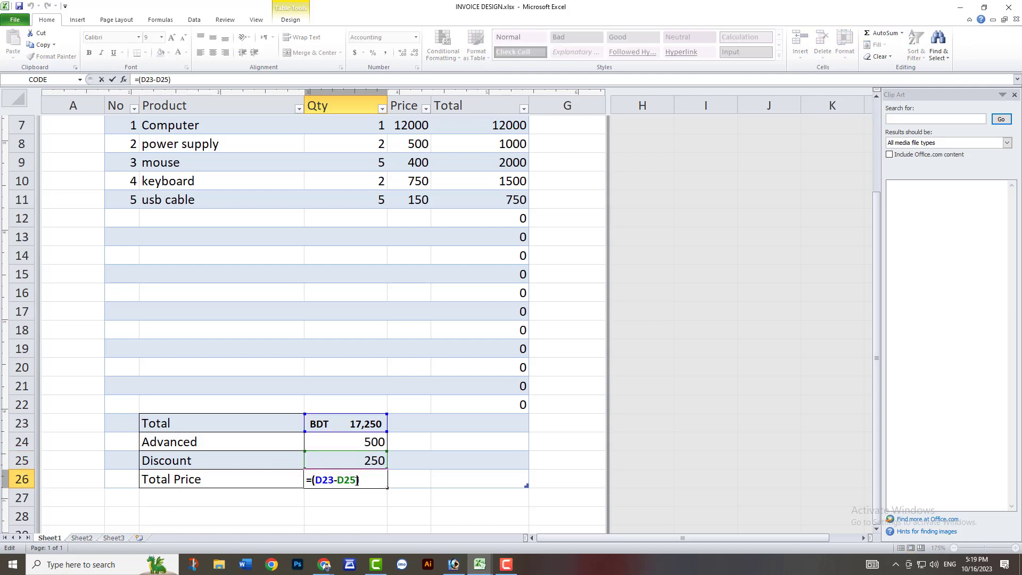
pyautogui.write('-')
pyautogui.click(372, 444)
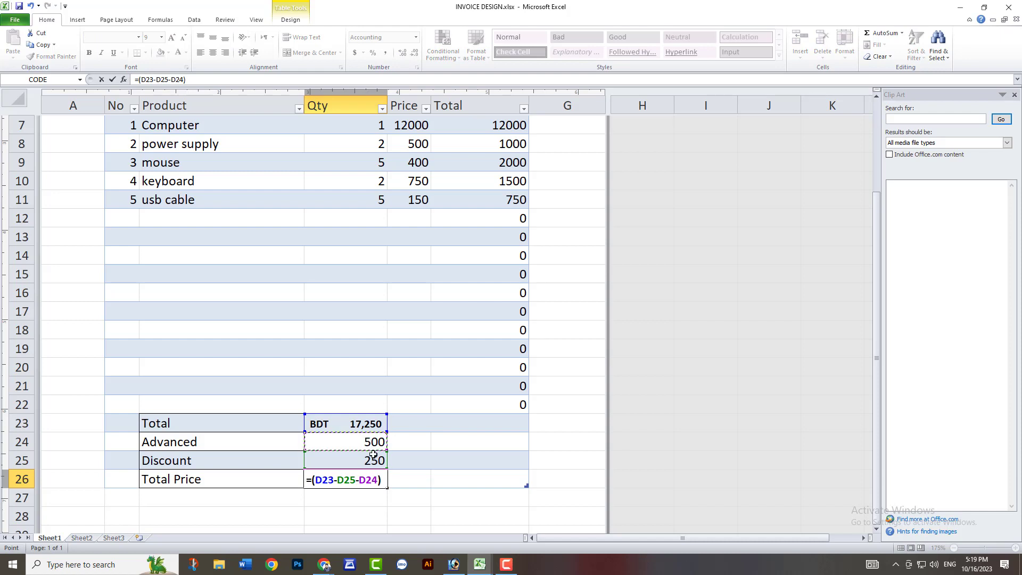
pyautogui.press('Return')
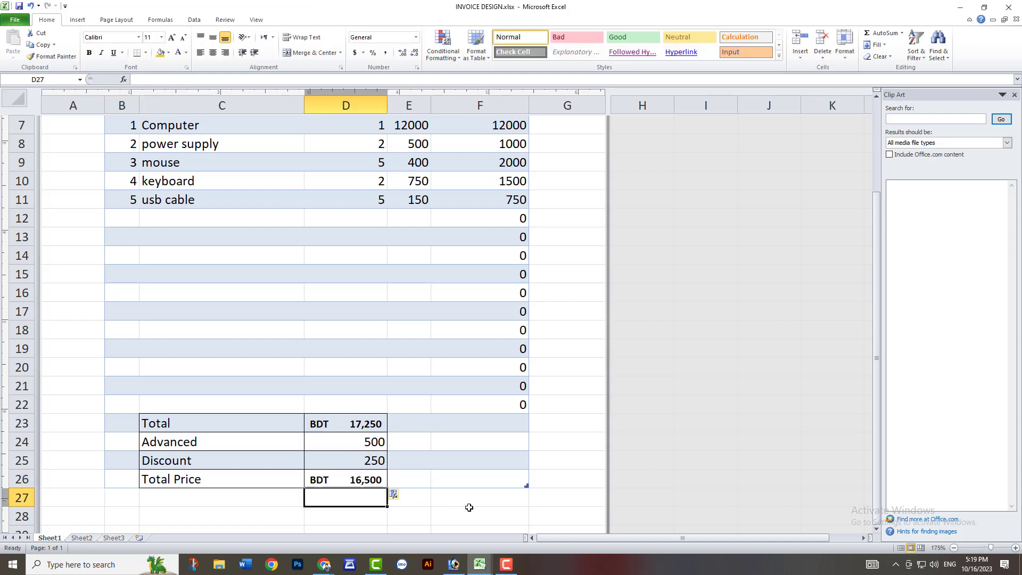
# Test the Advanced amount in D24 with 1000, and replace it with 10000.
pyautogui.click(358, 442)
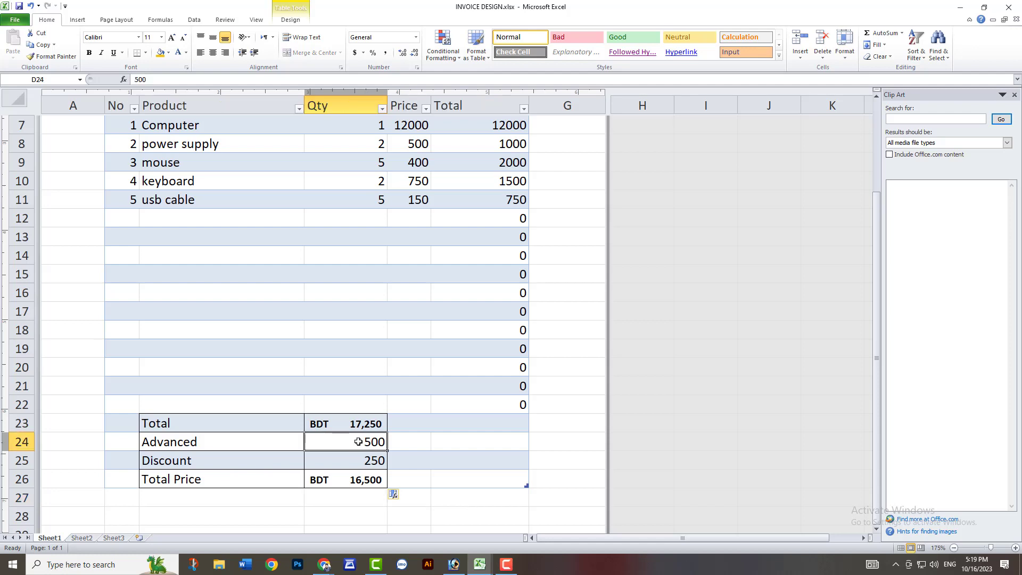
pyautogui.write('1000')
pyautogui.press('Return')
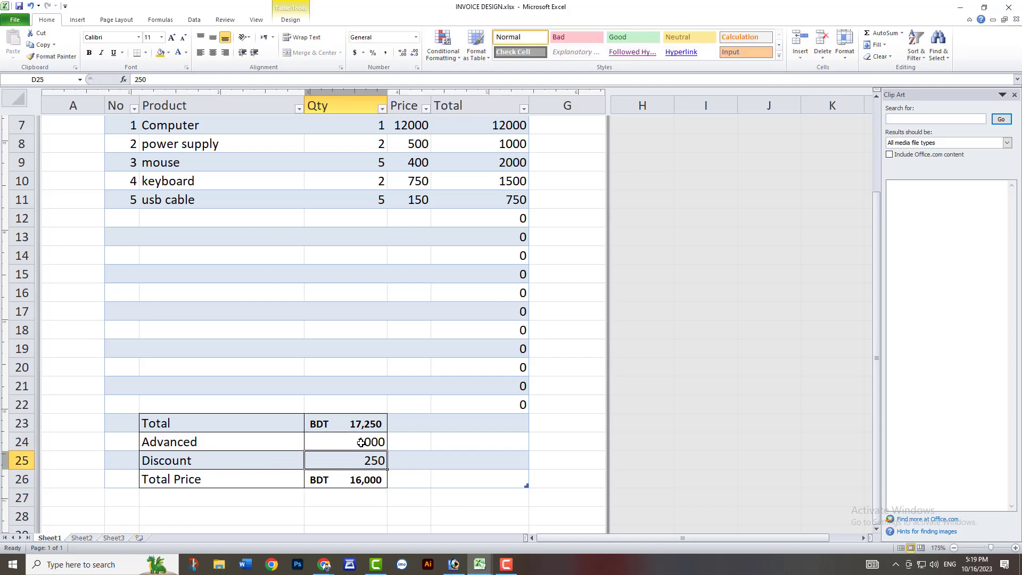
pyautogui.click(361, 443)
pyautogui.write('1000')
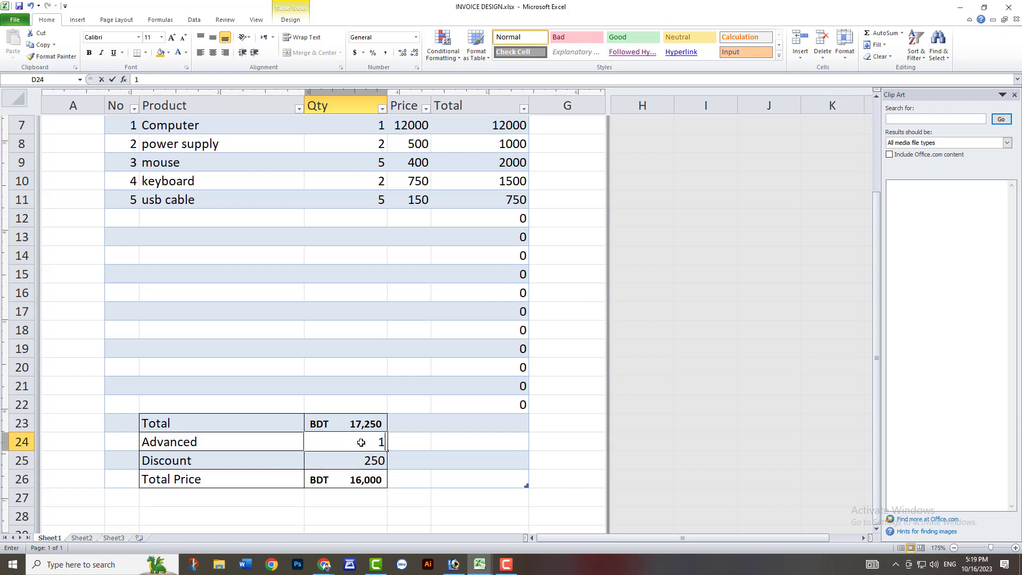
pyautogui.press('Return')
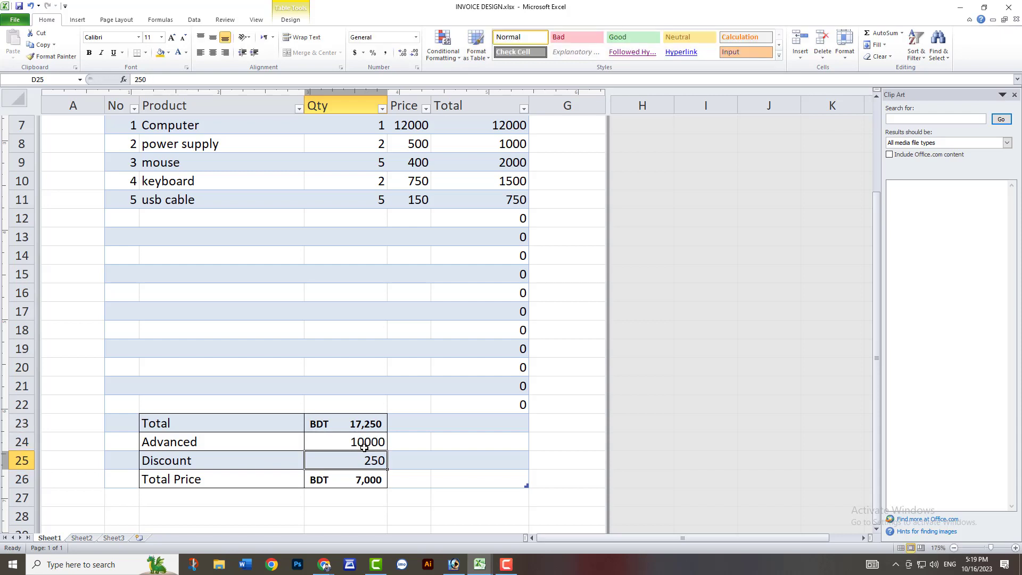
# Make the Total Price amount in D26 red and raise its font size to 10.
pyautogui.click(373, 482)
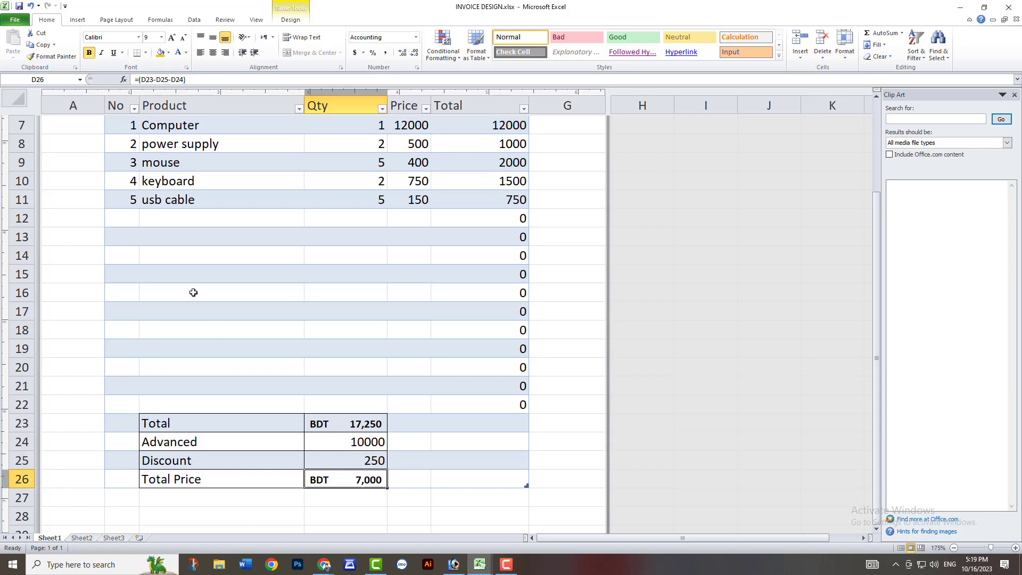
pyautogui.click(185, 52)
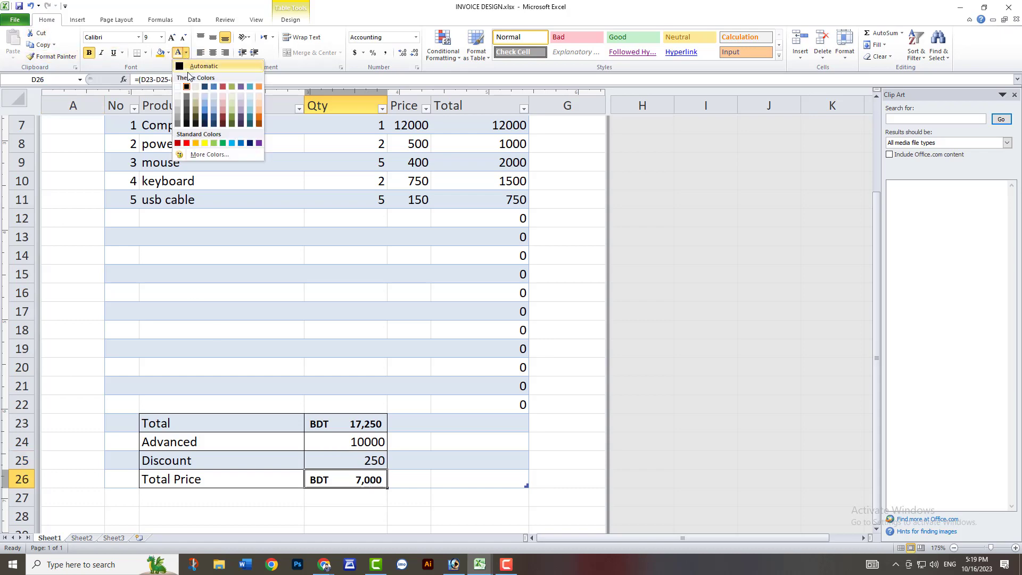
pyautogui.click(186, 142)
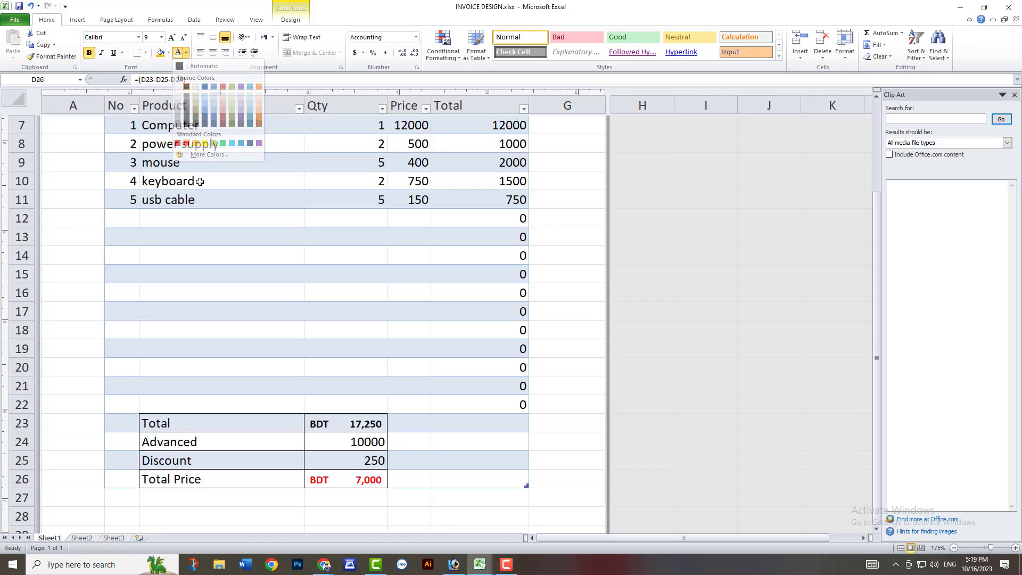
pyautogui.click(172, 37)
pyautogui.scroll(-4, 333, 258)
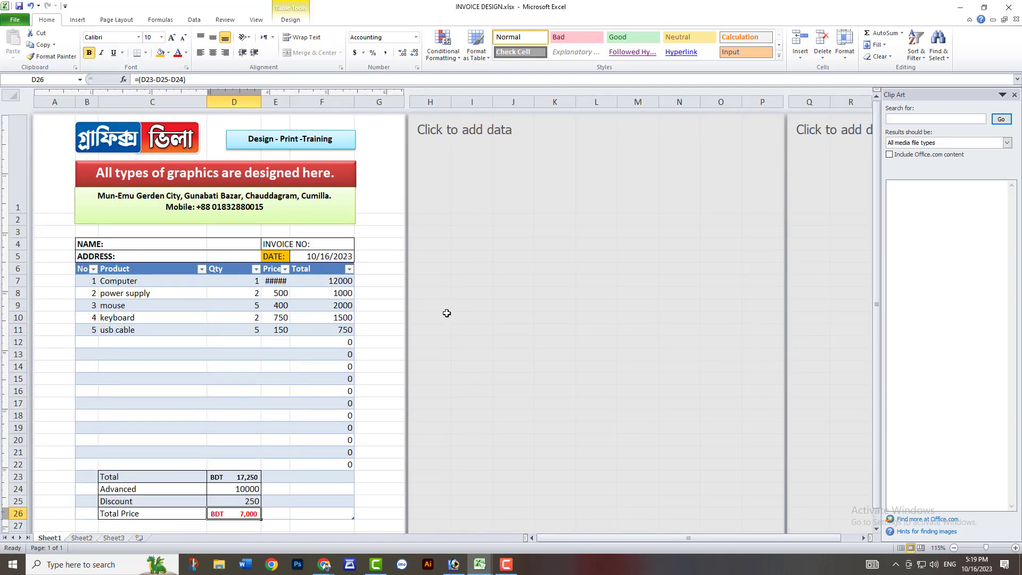
# Switch to the image editor and create a new document with a resolution of 300 pixels/inch.
pyautogui.click(461, 560)
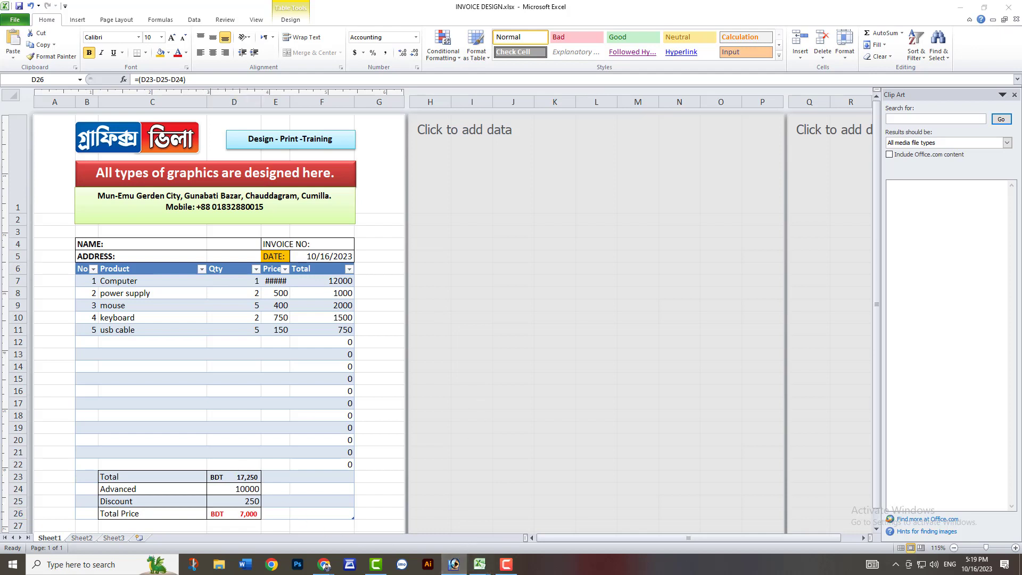
pyautogui.hotkey('ctrl', 'n')
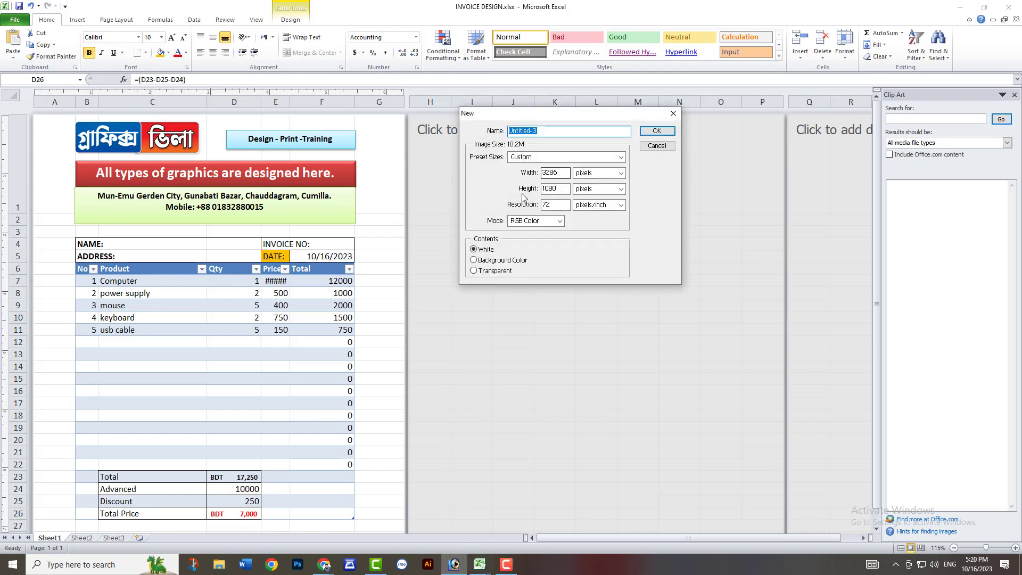
pyautogui.moveTo(559, 205); pyautogui.dragTo(490, 205)
pyautogui.write('300')
pyautogui.press('Return')
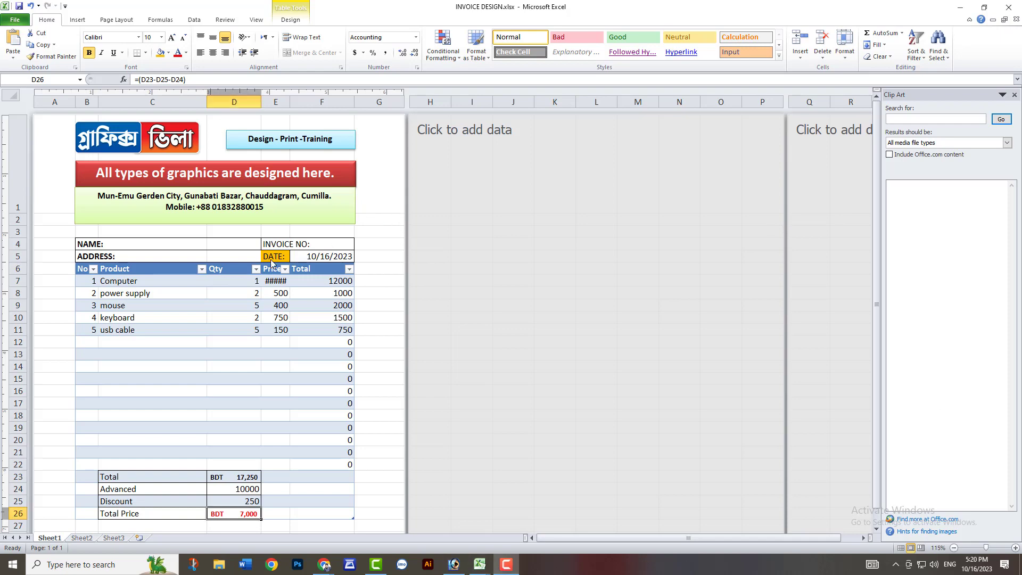
# Widen the Price column E slightly in the Excel invoice sheet.
pyautogui.keyDown('ctrl'); pyautogui.scroll(4, 288, 294); pyautogui.keyUp('ctrl')
pyautogui.scroll(3, 380, 225)
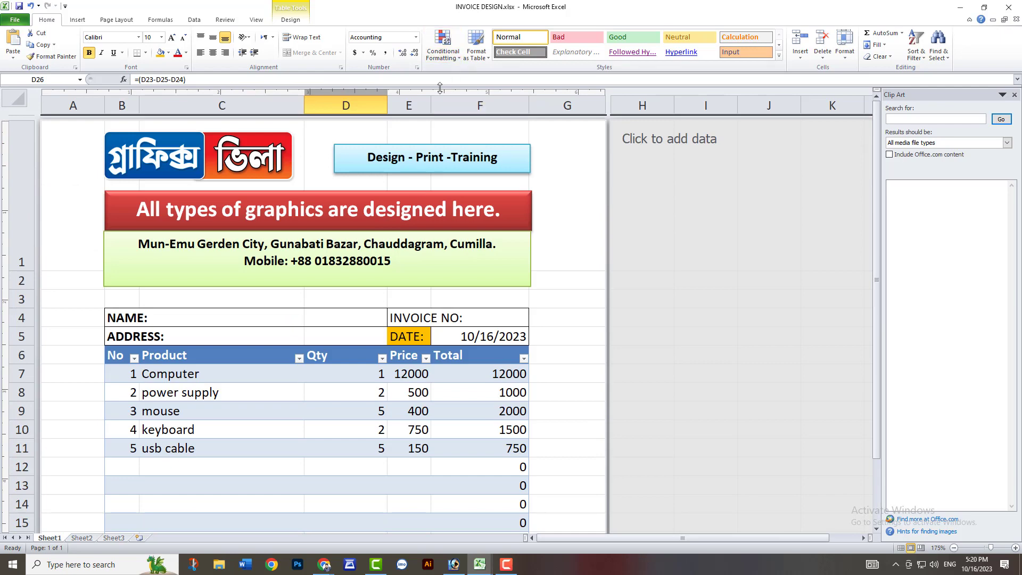
pyautogui.moveTo(431, 105); pyautogui.dragTo(439, 105)
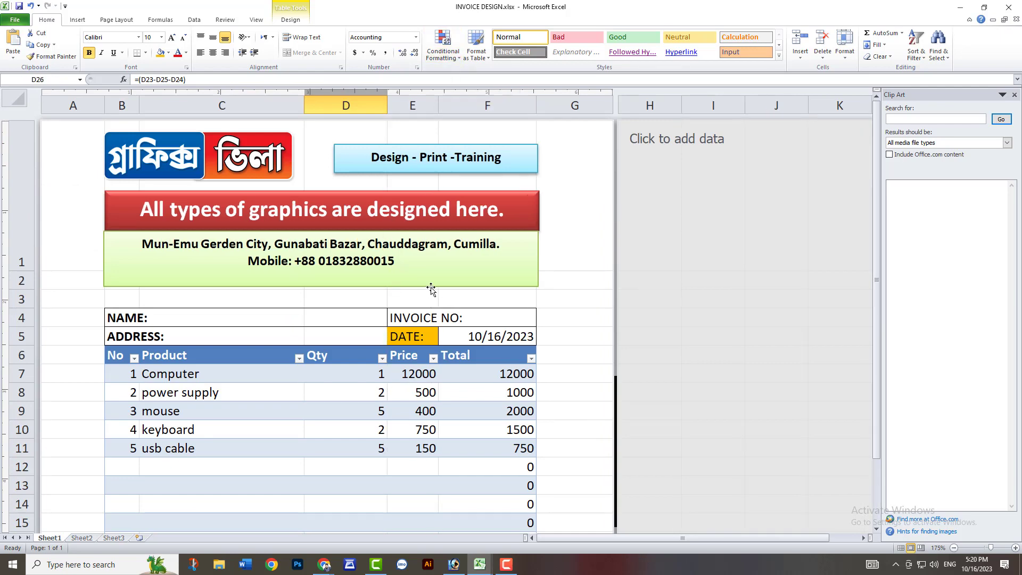
# Enter the invoice number in F4, beside the INVOICE NO: label.
pyautogui.click(494, 316)
pyautogui.press('BackSpace')
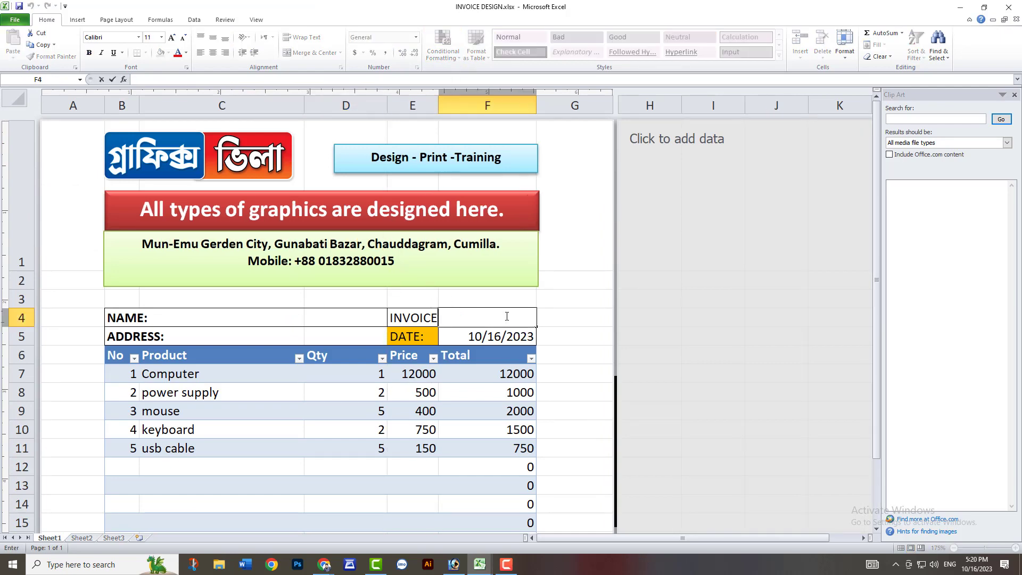
pyautogui.write('50')
pyautogui.press('Return')
# Fill in the customer's name in C4 and the customer's address in C5.
pyautogui.click(206, 319)
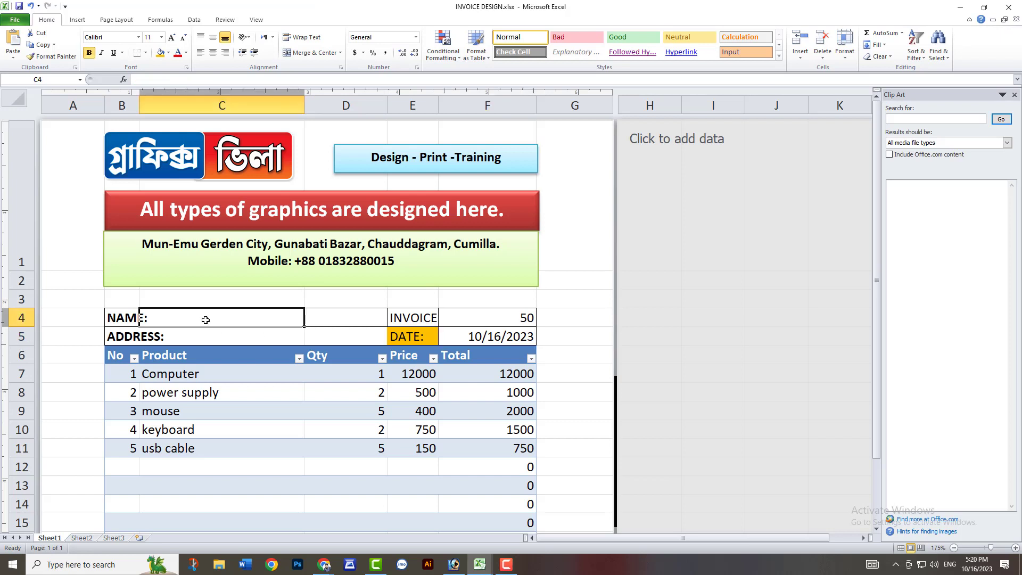
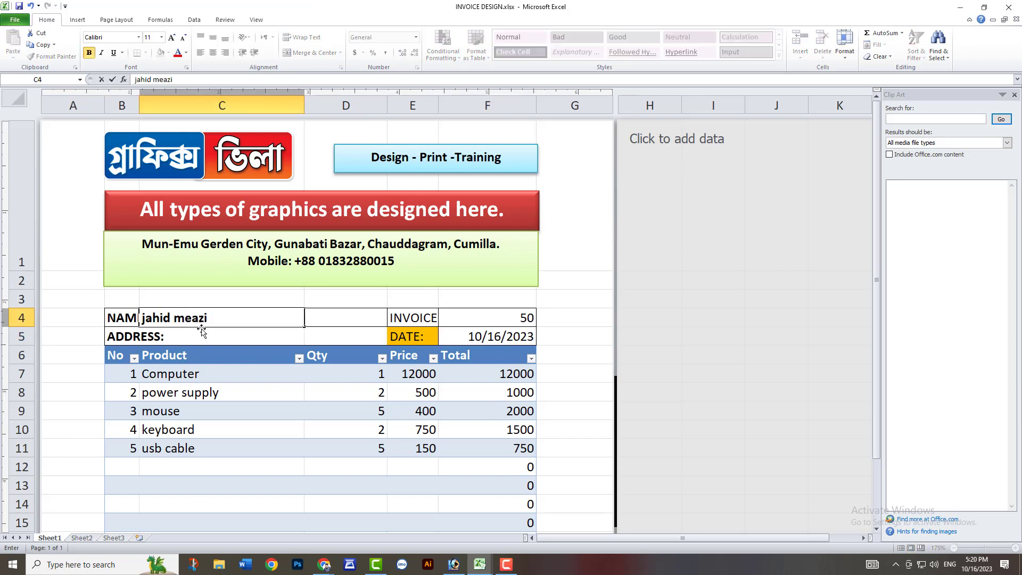
pyautogui.press('Return')
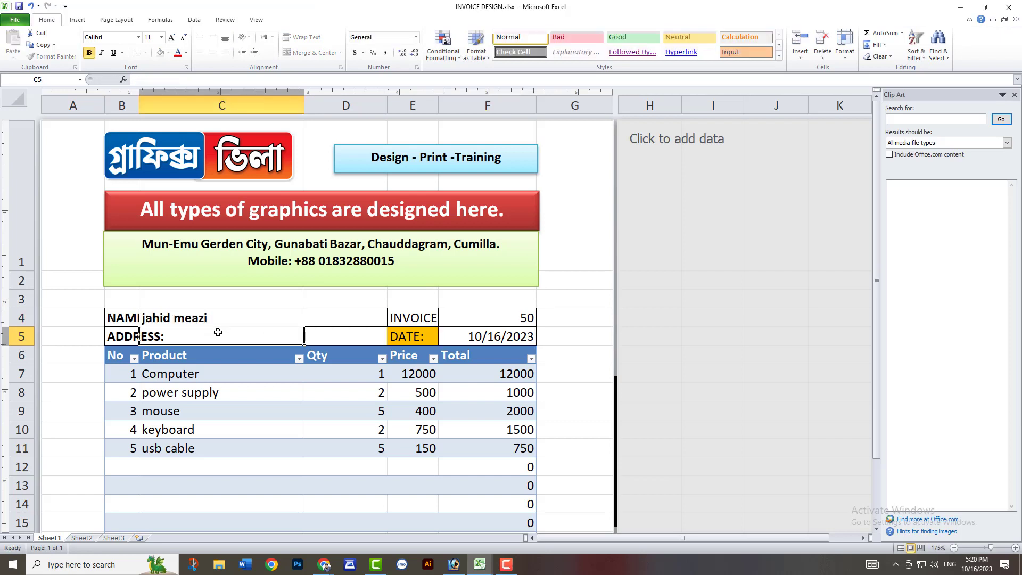
pyautogui.write('guna')
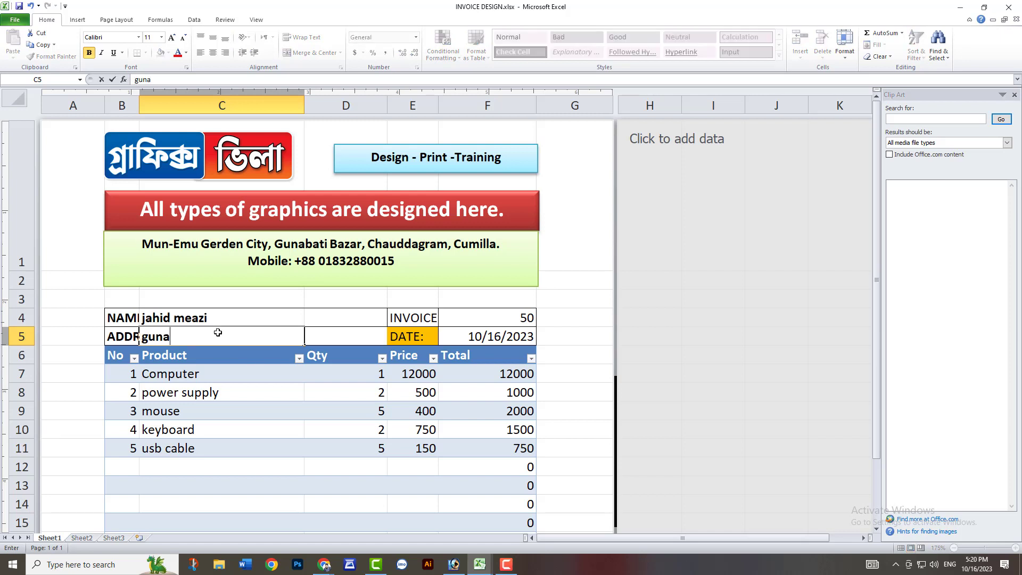
pyautogui.write('bati baz')
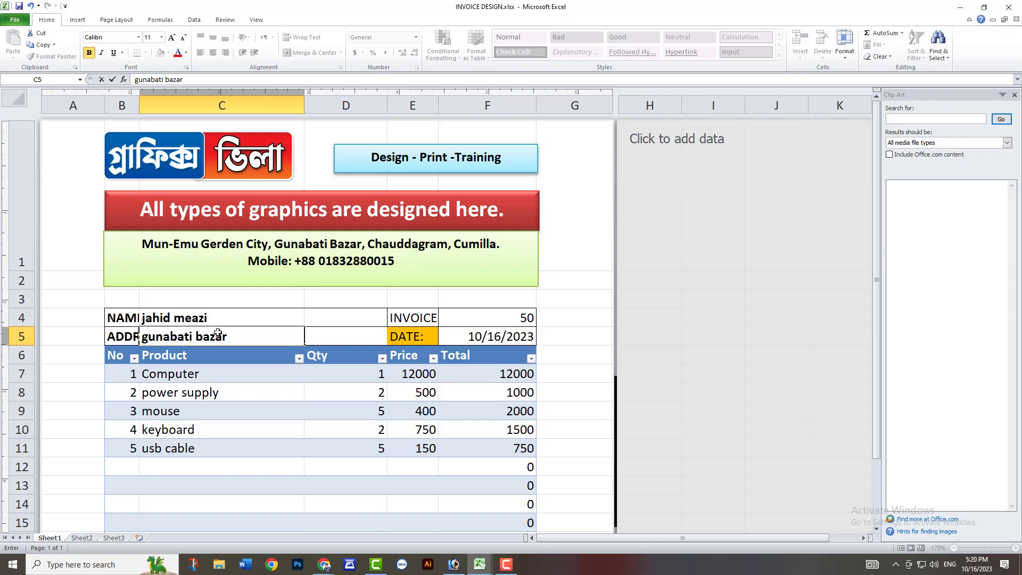
pyautogui.write('ar')
pyautogui.click(550, 243)
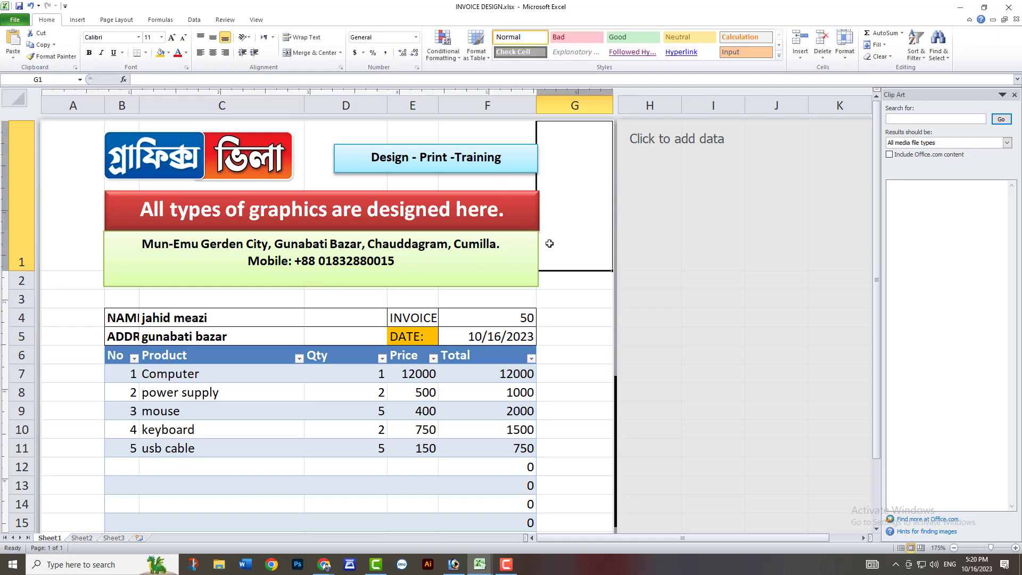
# Check the invoice in print preview, and widen column B to fit the NAME: and ADDRESS: labels.
pyautogui.hotkey('ctrl', 'p')
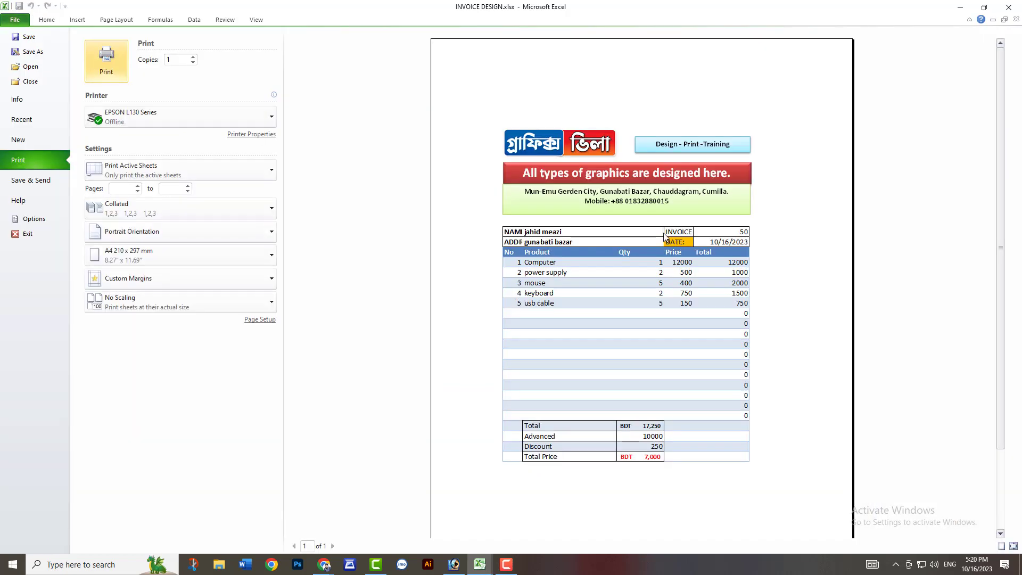
pyautogui.click(47, 19)
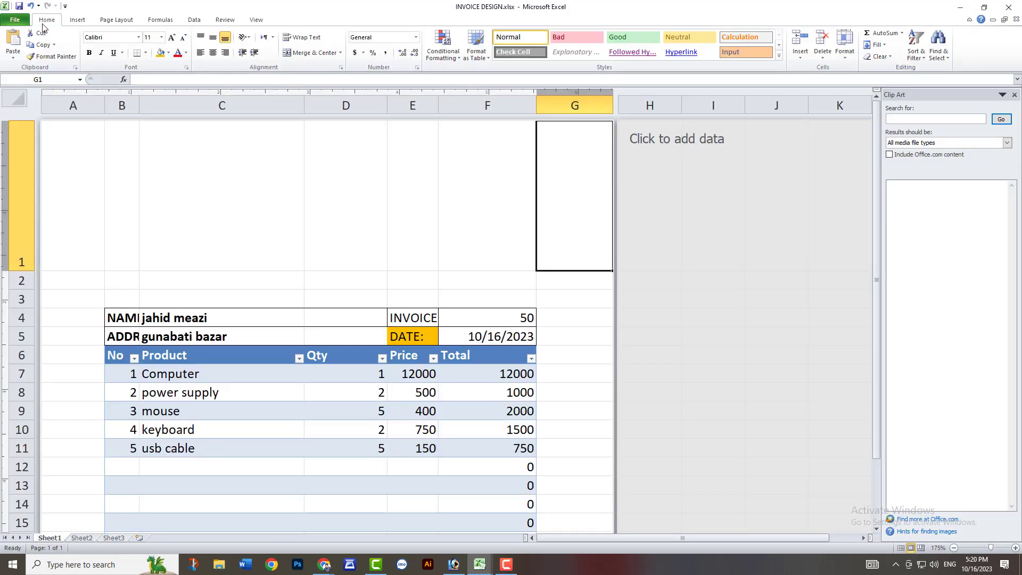
pyautogui.click(141, 320)
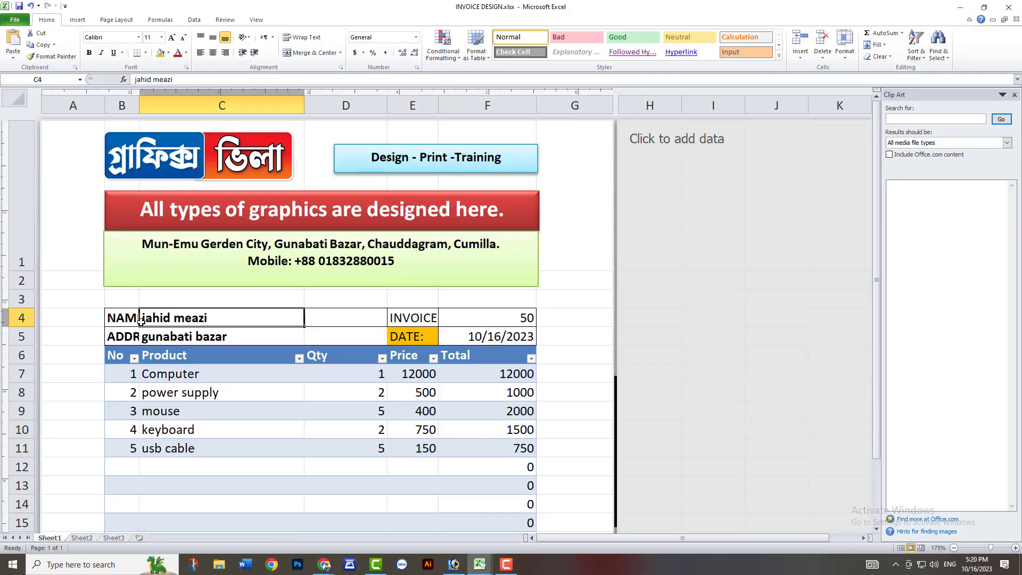
pyautogui.keyDown('shift'); pyautogui.click(180, 340); pyautogui.keyUp('shift')
pyautogui.doubleClick(139, 104)
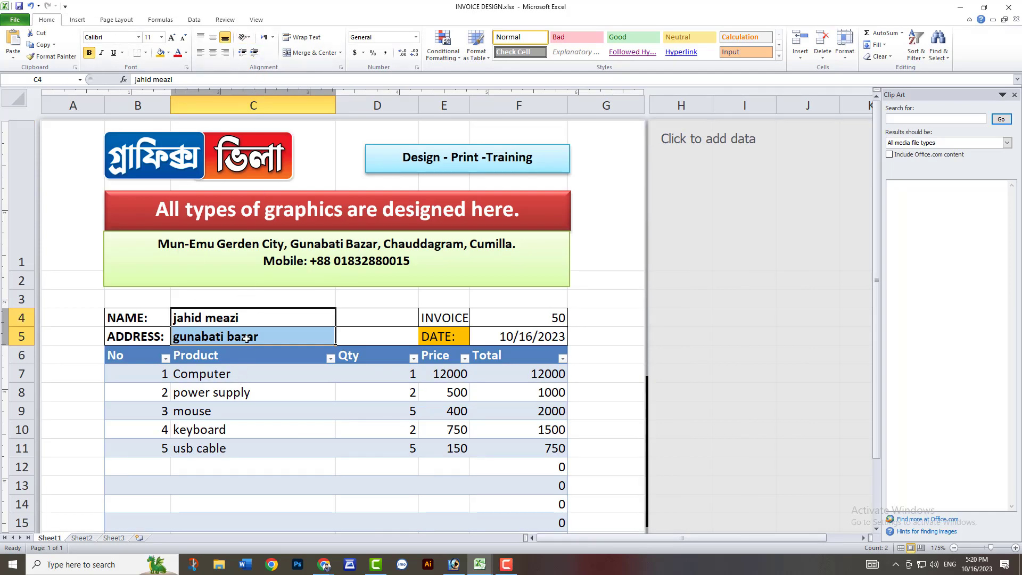
# Merge and center C4:D4 for the customer's name and C5:D5 for the address.
pyautogui.click(277, 323)
pyautogui.click(393, 315)
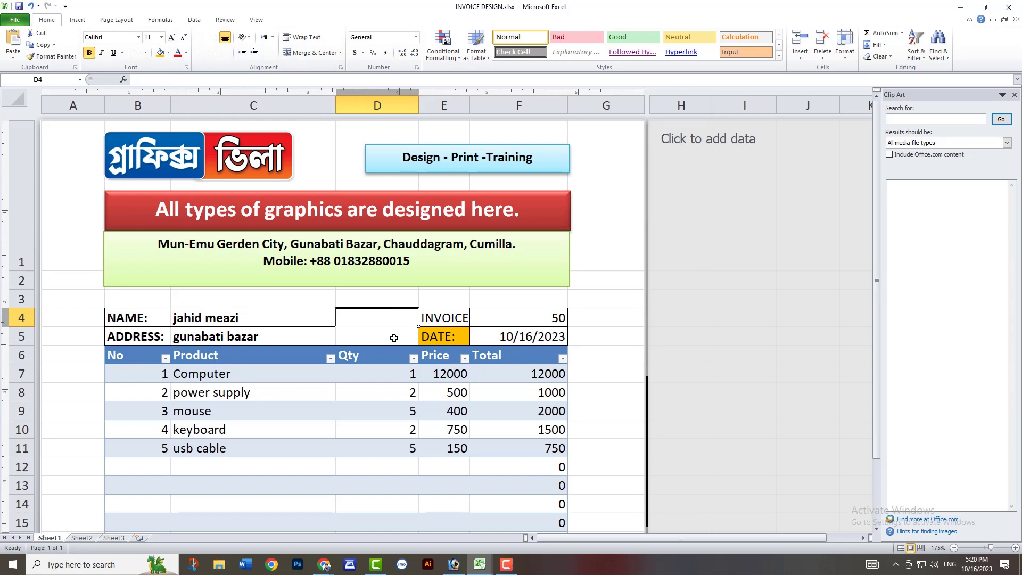
pyautogui.click(392, 336)
pyautogui.moveTo(314, 314); pyautogui.dragTo(356, 336)
pyautogui.hotkey('alt', 'h')
pyautogui.press('m')
pyautogui.press('c')
pyautogui.click(309, 52)
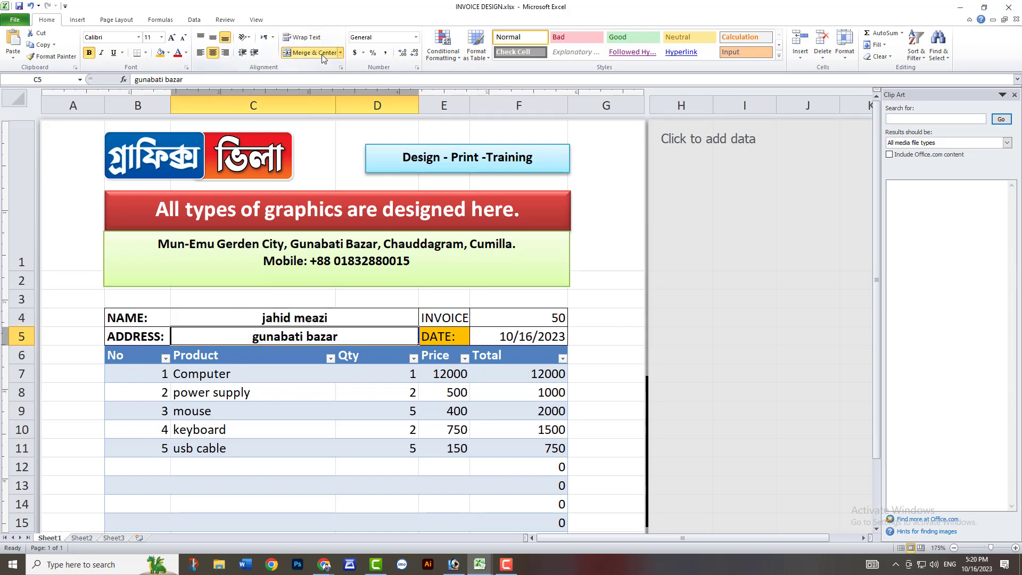
pyautogui.hotkey('ctrl', 't')
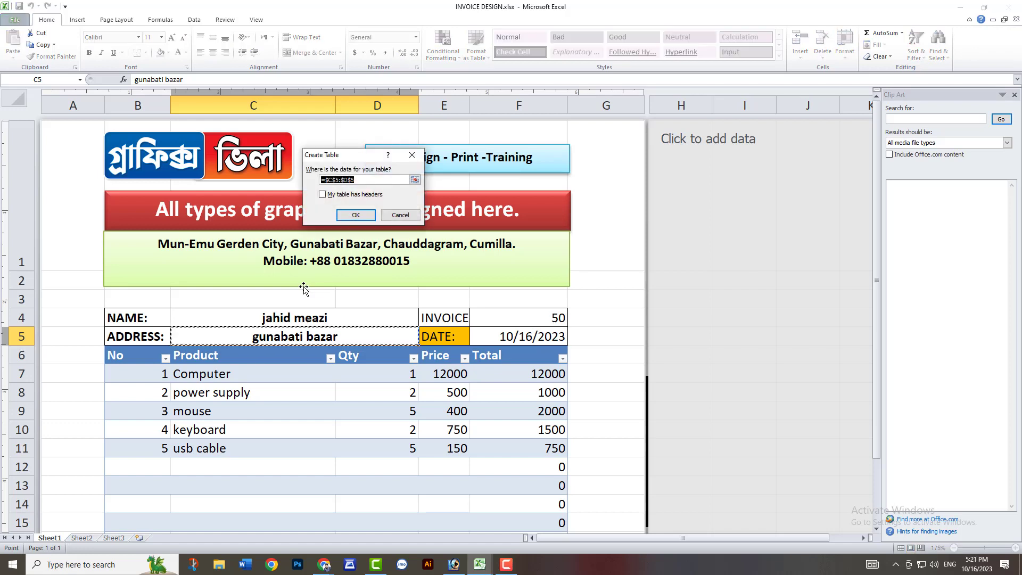
pyautogui.click(400, 214)
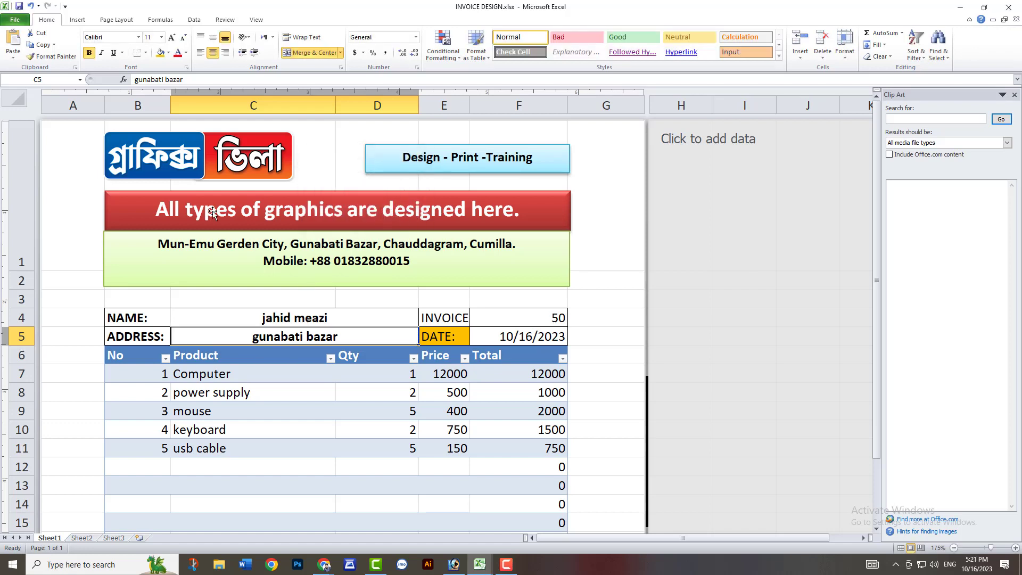
# Left-align the merged address and customer name cells in rows 5 and 4.
pyautogui.click(200, 53)
pyautogui.click(299, 308)
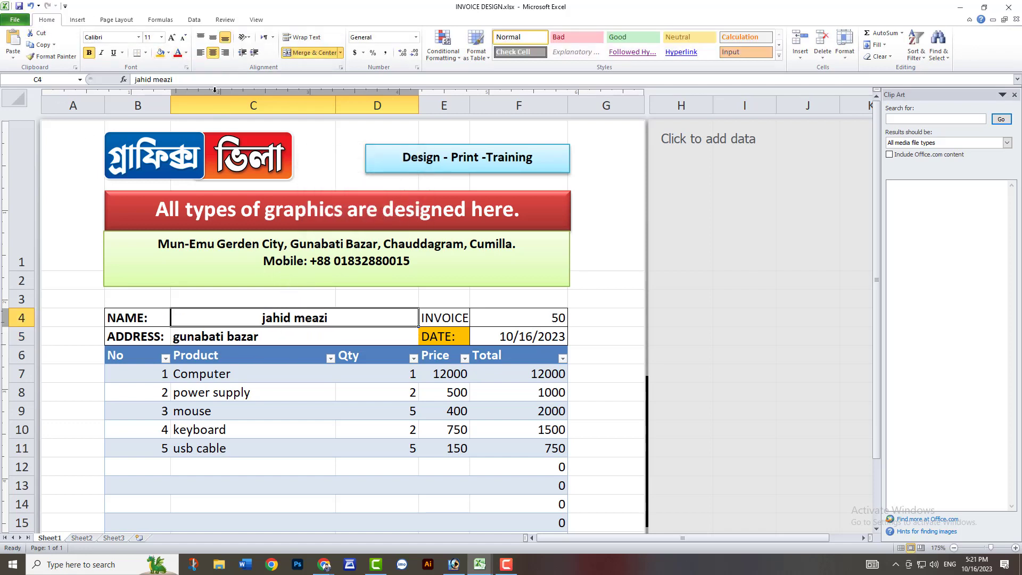
pyautogui.click(200, 52)
# Give the NAME: and ADDRESS: label cells B4:B5 a red fill and white text.
pyautogui.click(146, 317)
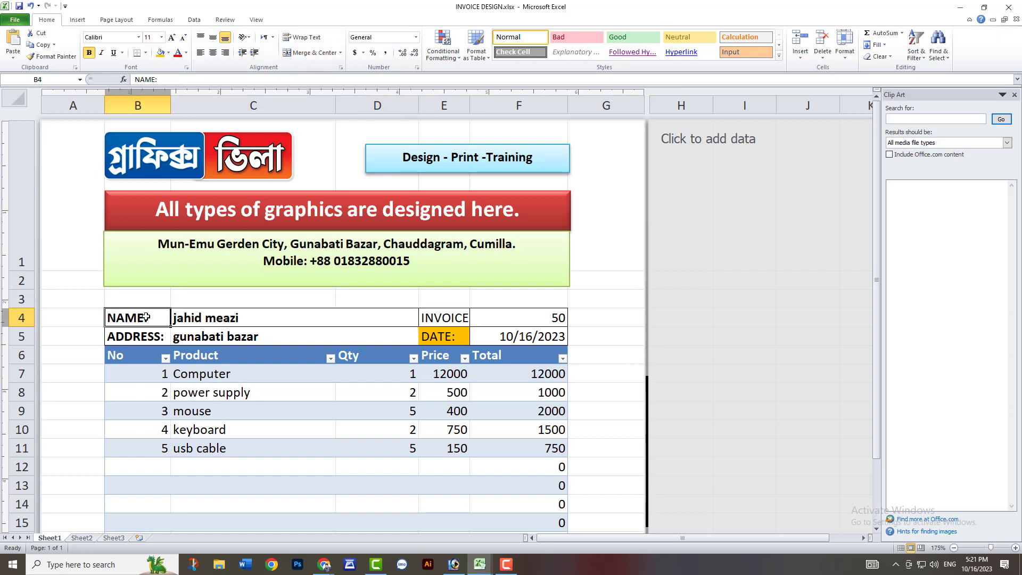
pyautogui.keyDown('shift'); pyautogui.click(151, 338); pyautogui.keyUp('shift')
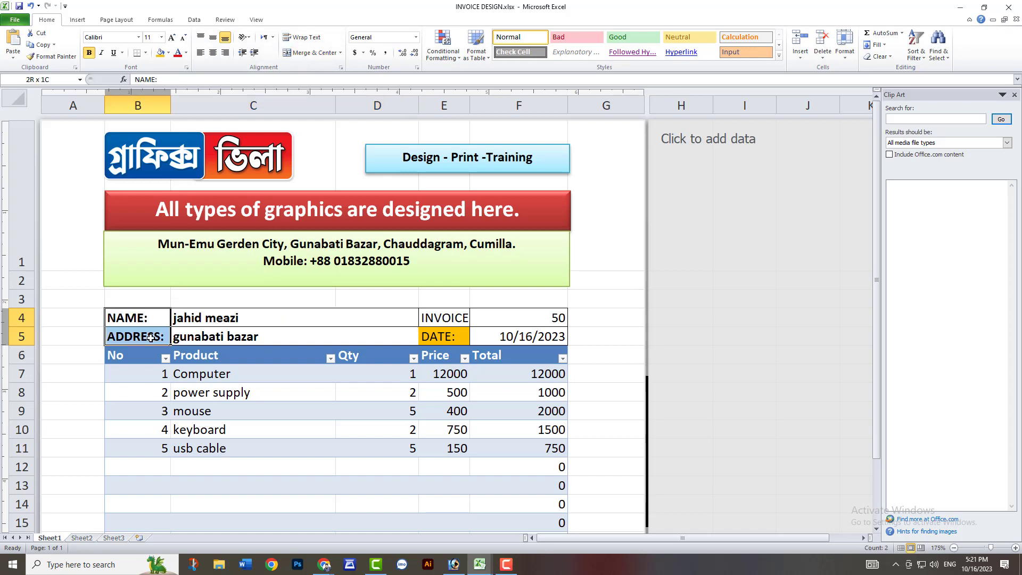
pyautogui.click(168, 53)
pyautogui.click(169, 131)
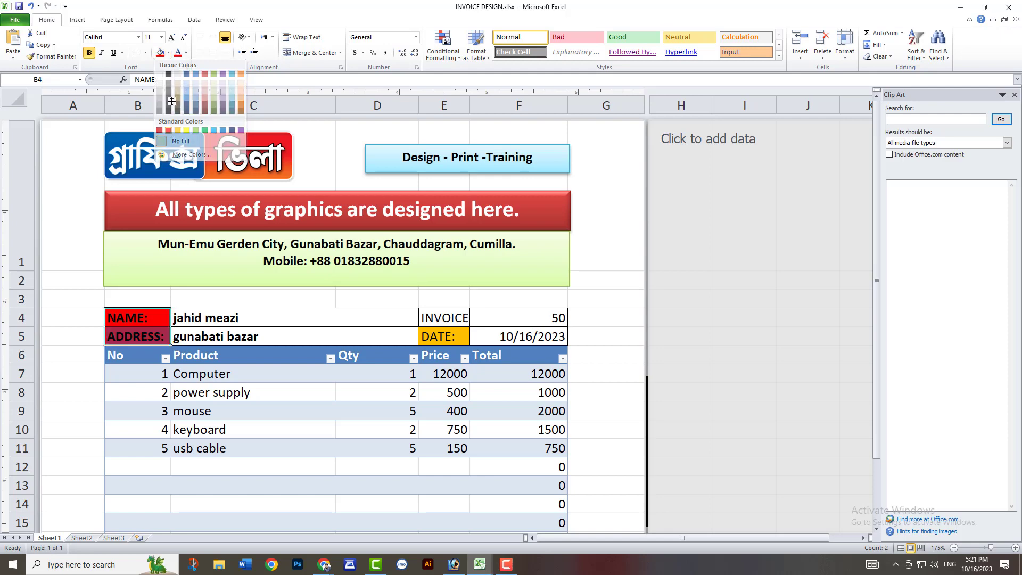
pyautogui.click(185, 53)
pyautogui.click(178, 88)
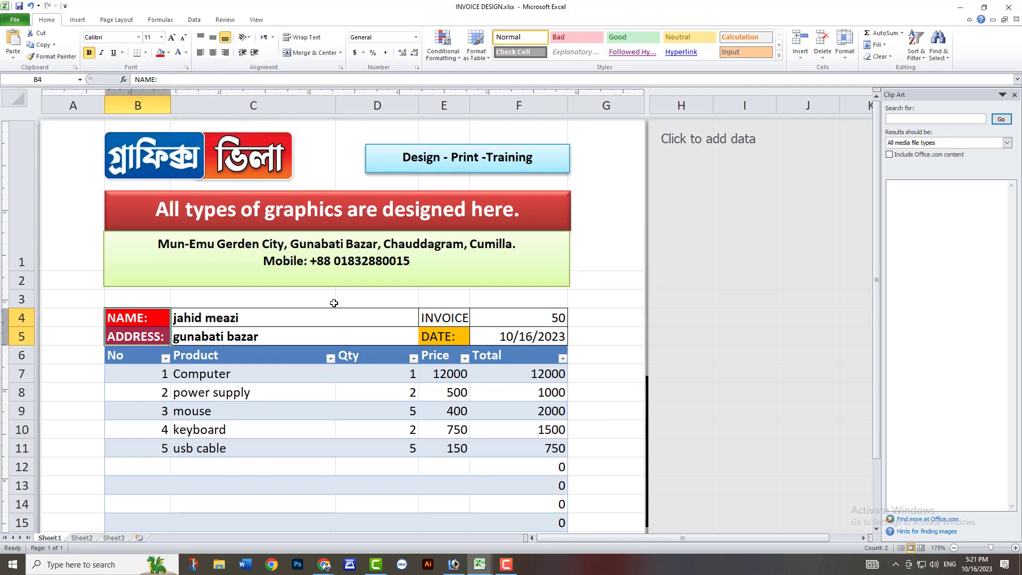
# Give the INVOICE NO: label cell E4 a red fill and yellow text.
pyautogui.click(326, 315)
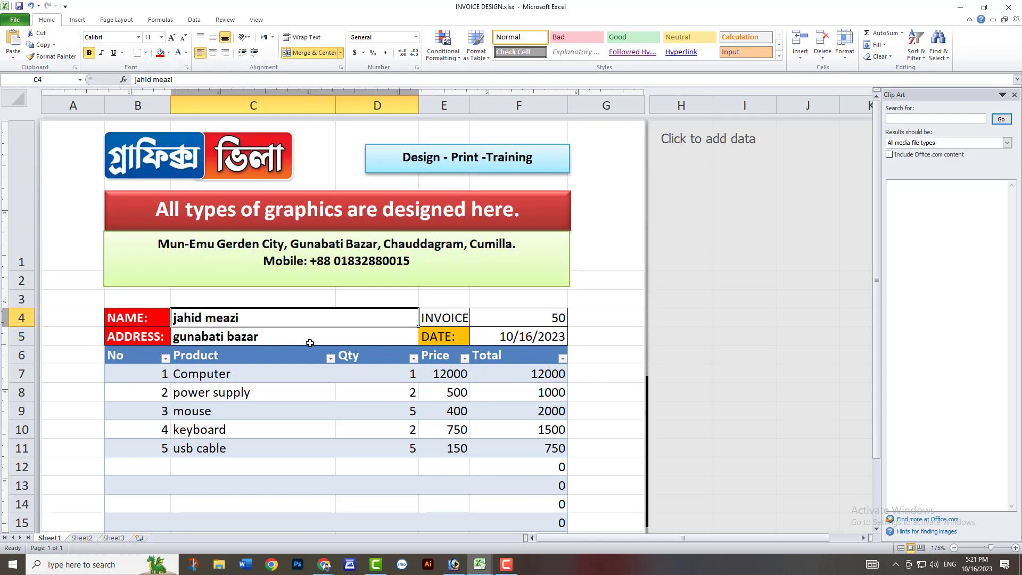
pyautogui.click(442, 317)
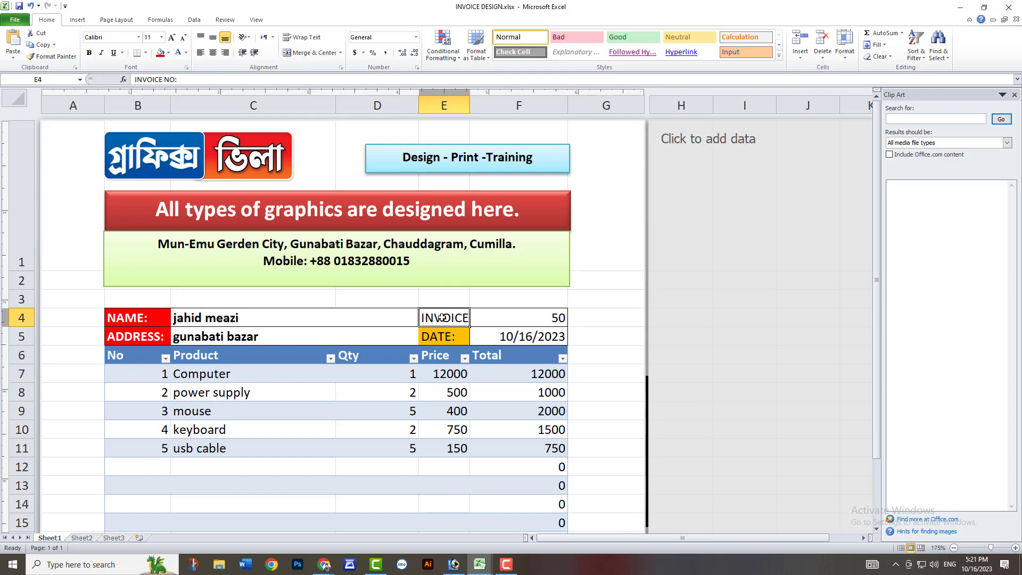
pyautogui.click(159, 52)
pyautogui.click(186, 53)
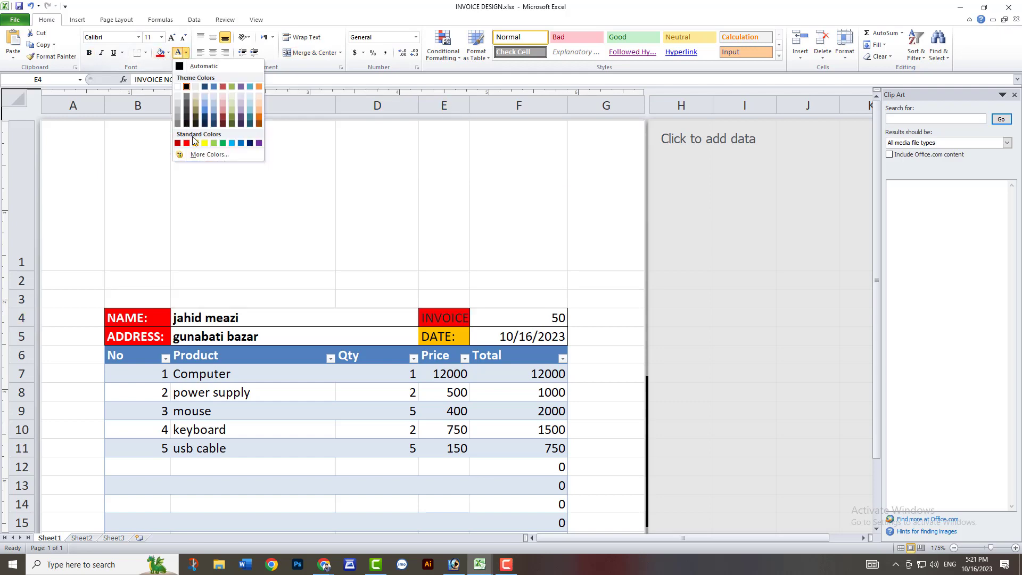
pyautogui.click(204, 142)
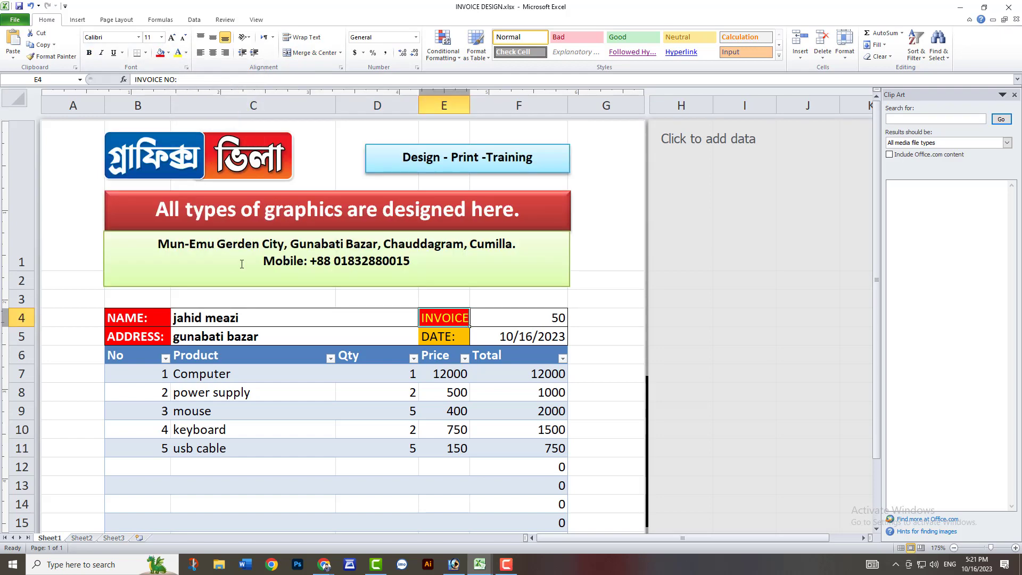
# Review the whole invoice on the sheet and open its print preview to examine the printed layout.
pyautogui.scroll(-3, 269, 294)
pyautogui.scroll(-1, 267, 301)
pyautogui.scroll(4, 268, 301)
pyautogui.scroll(-1, 268, 300)
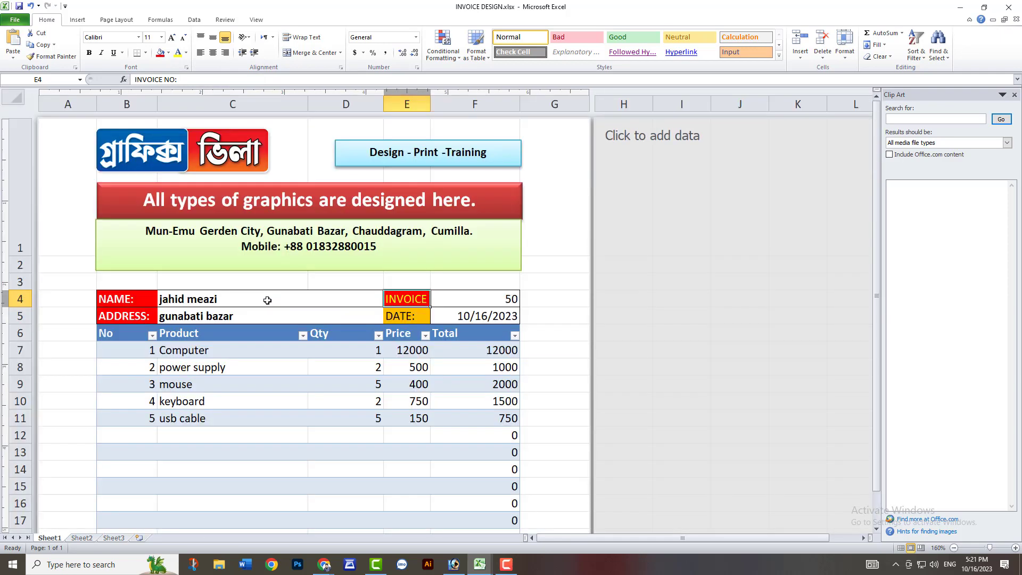
pyautogui.scroll(-3, 267, 301)
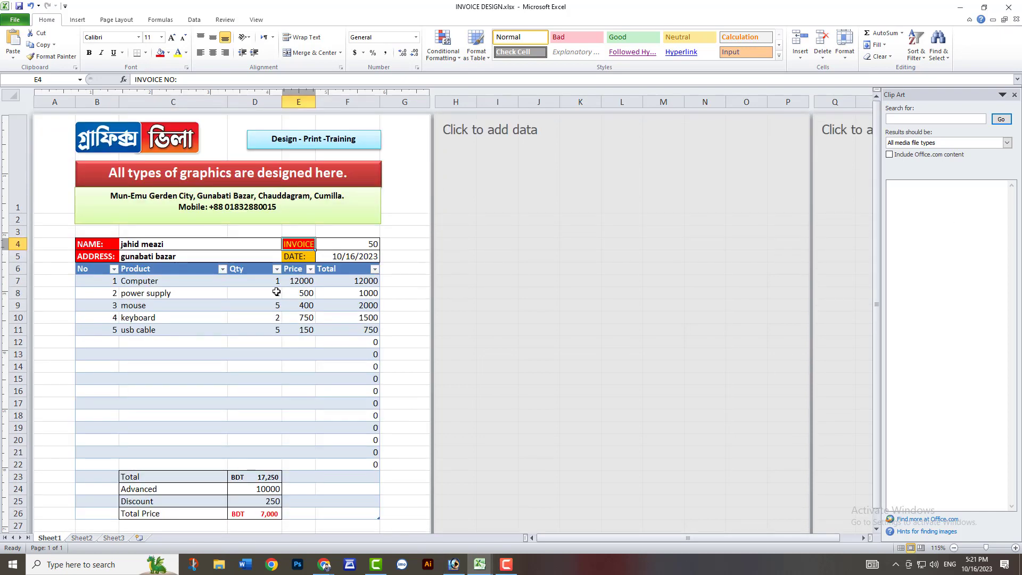
pyautogui.hotkey('ctrl', 'p')
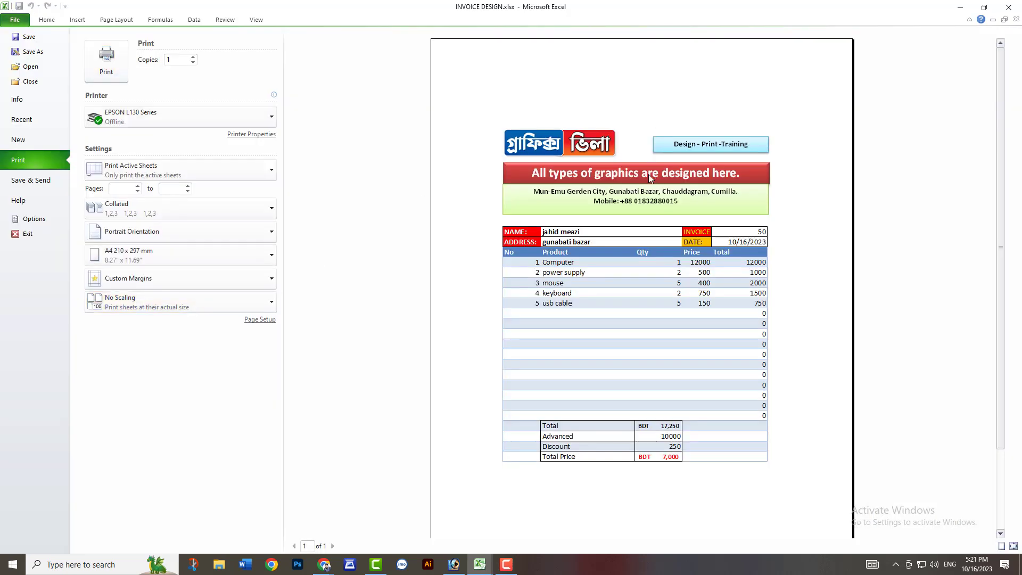